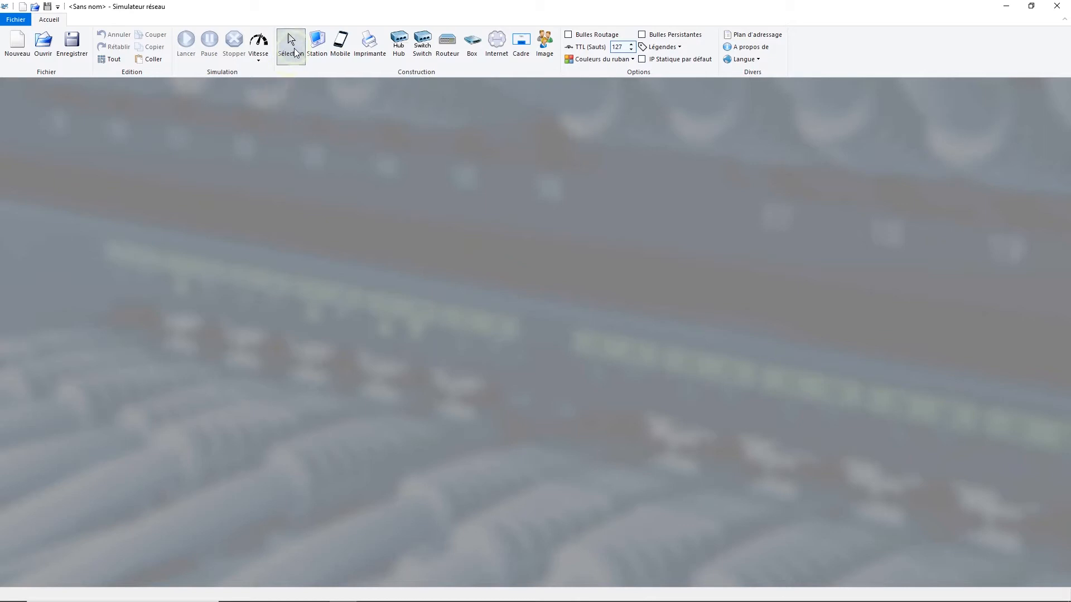
- Place three stations in a row across the upper part of the workspace, then leave station placement
{"action": "left_click", "coordinate": [315, 50]}
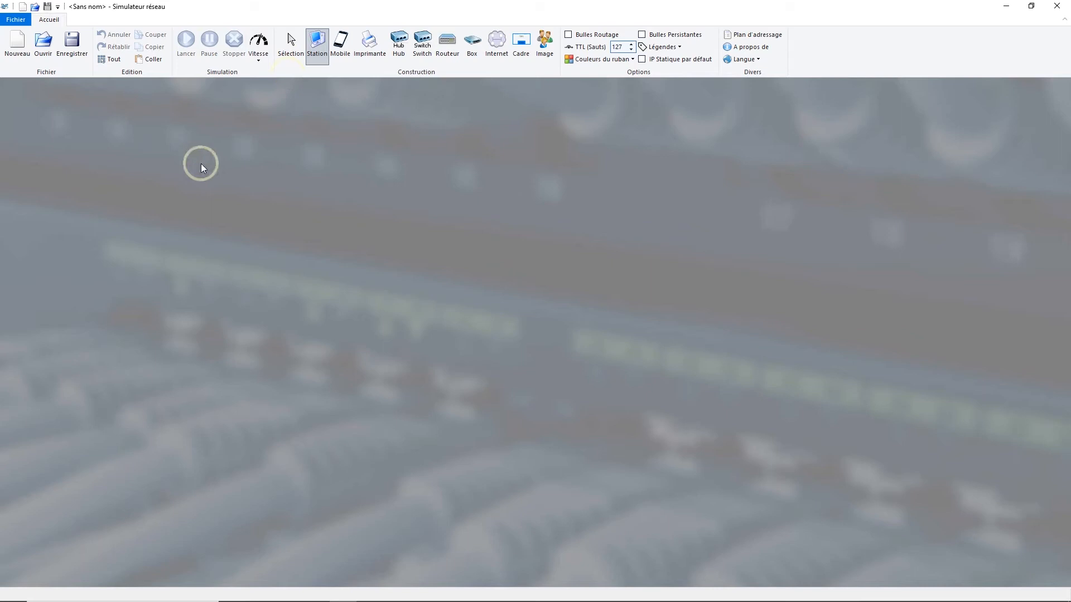
{"action": "left_click", "coordinate": [151, 172]}
{"action": "left_click", "coordinate": [260, 180]}
{"action": "left_click", "coordinate": [357, 189]}
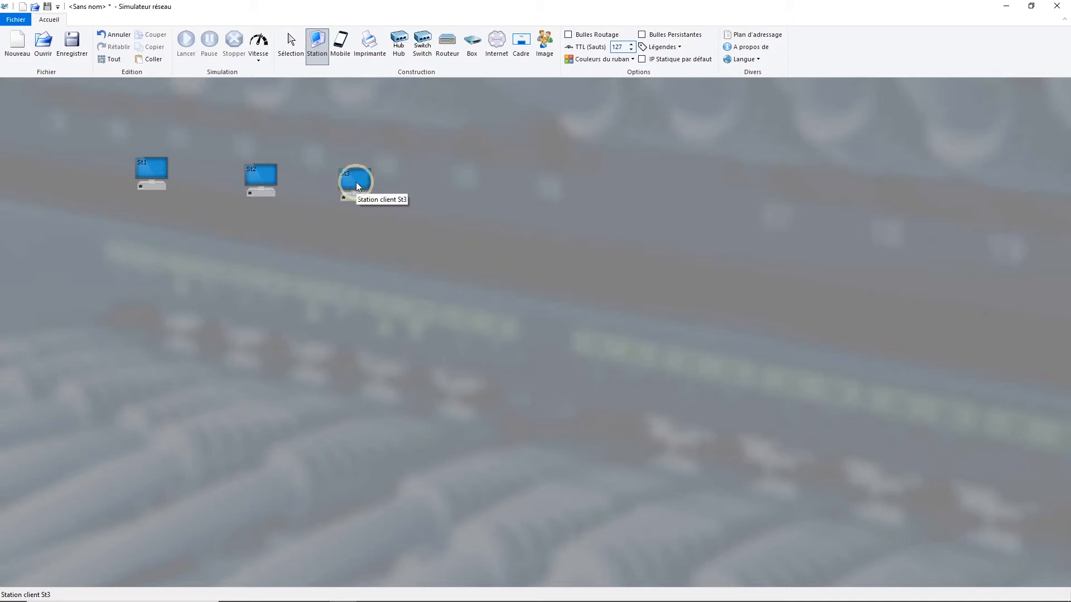
{"action": "right_click", "coordinate": [383, 211]}
{"action": "left_click", "coordinate": [326, 121]}
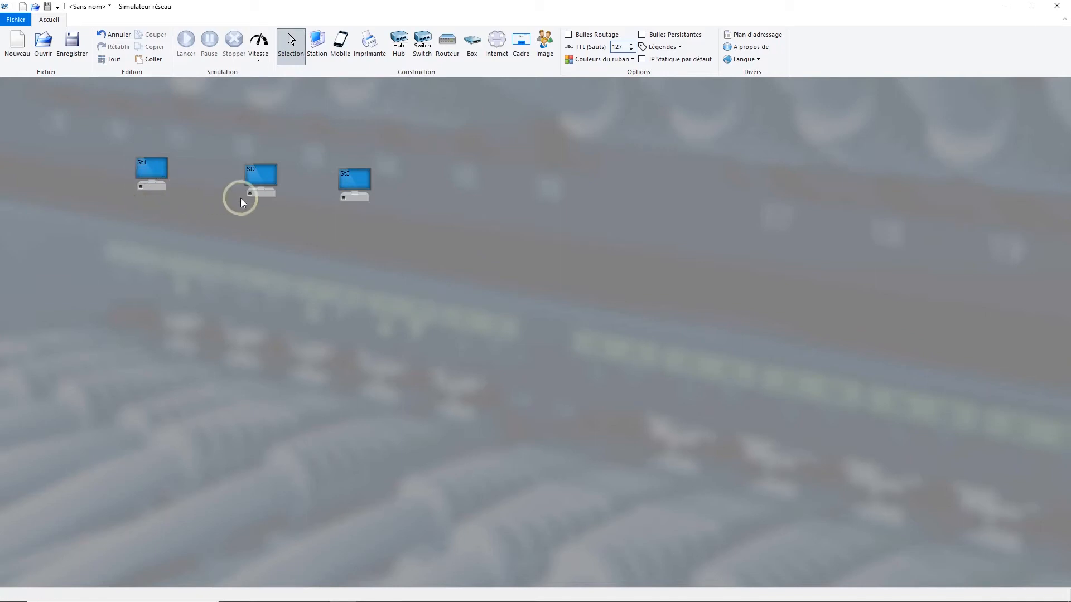
- Add three extra network cards to station St2
{"action": "right_click", "coordinate": [257, 174]}
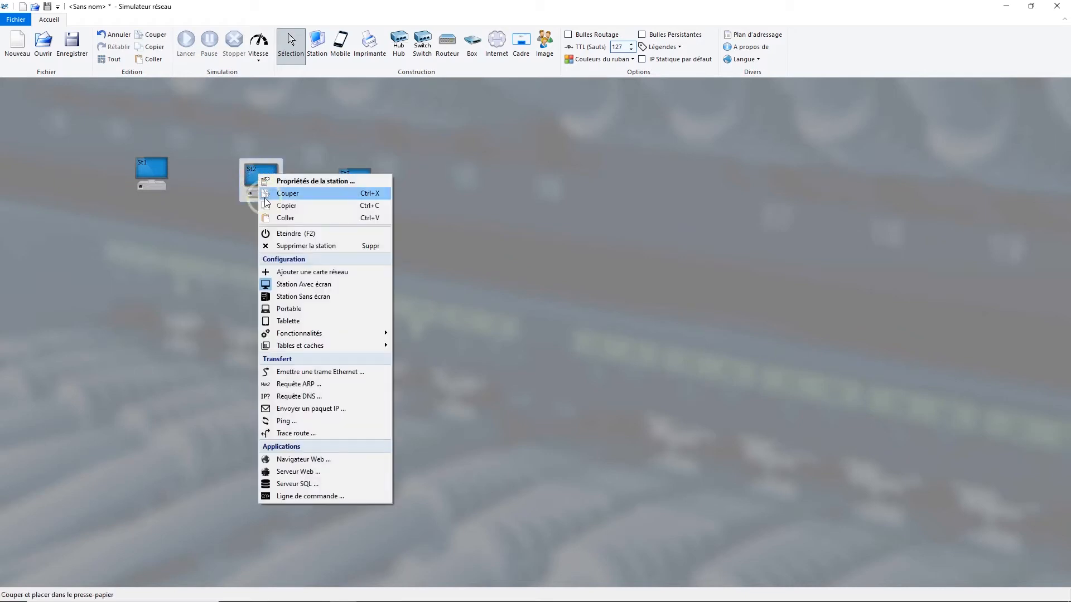
{"action": "left_click", "coordinate": [293, 272]}
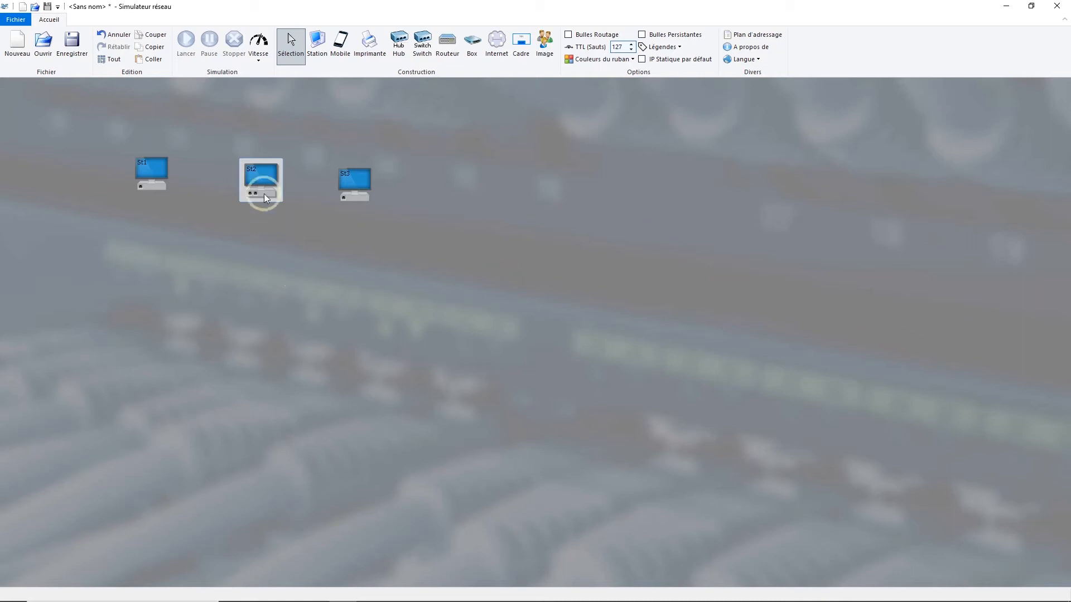
{"action": "right_click", "coordinate": [260, 169]}
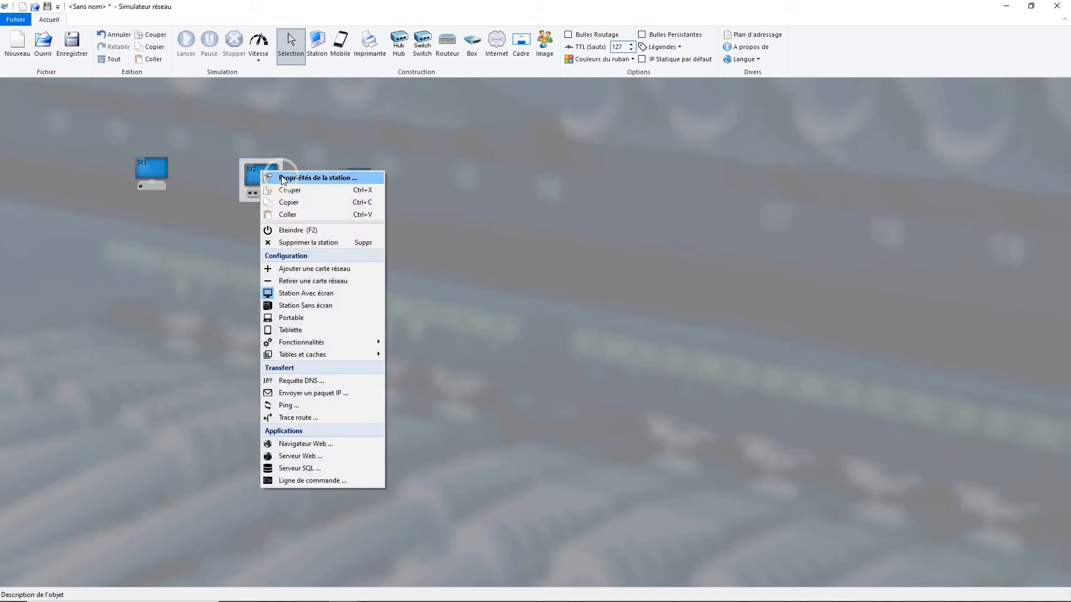
{"action": "left_click", "coordinate": [281, 179]}
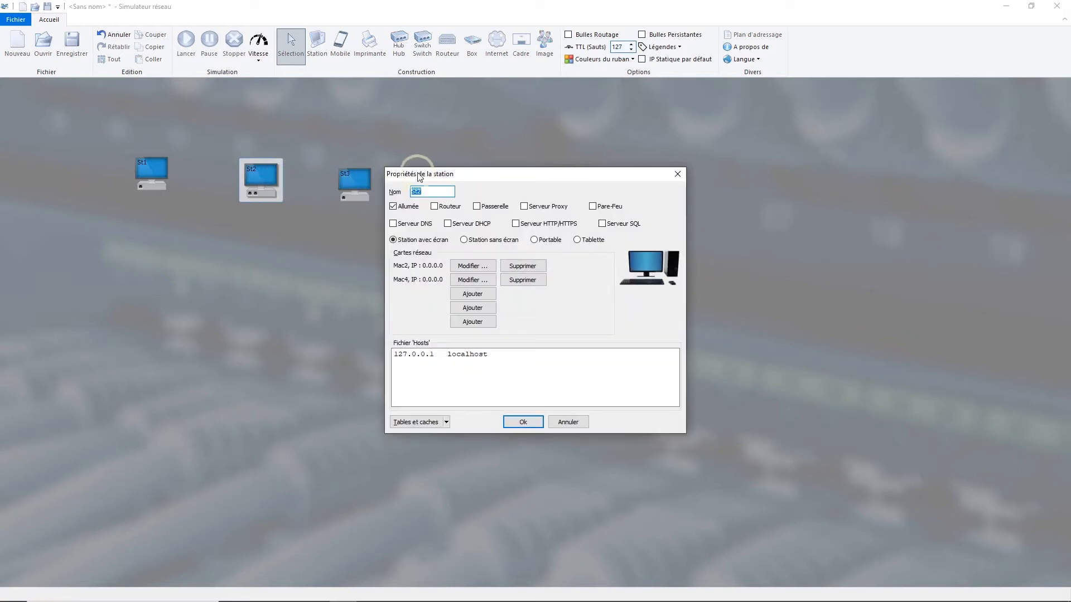
{"action": "left_click", "coordinate": [470, 296]}
{"action": "left_click", "coordinate": [471, 322]}
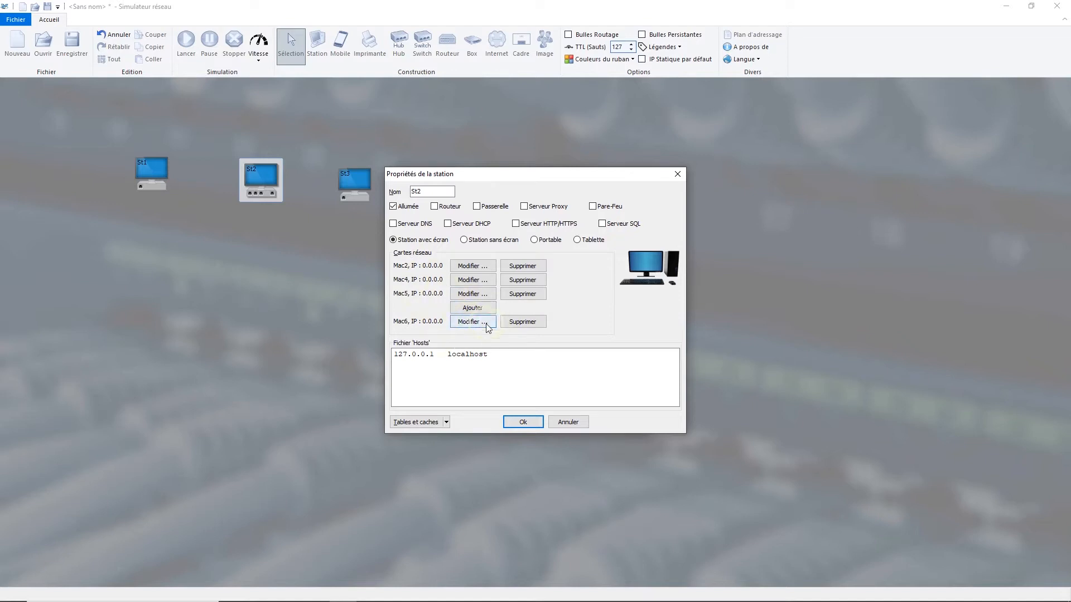
- Review St2's first network card settings, its Allumée option and its Hosts file, and close the properties without applying changes
{"action": "left_click", "coordinate": [471, 267]}
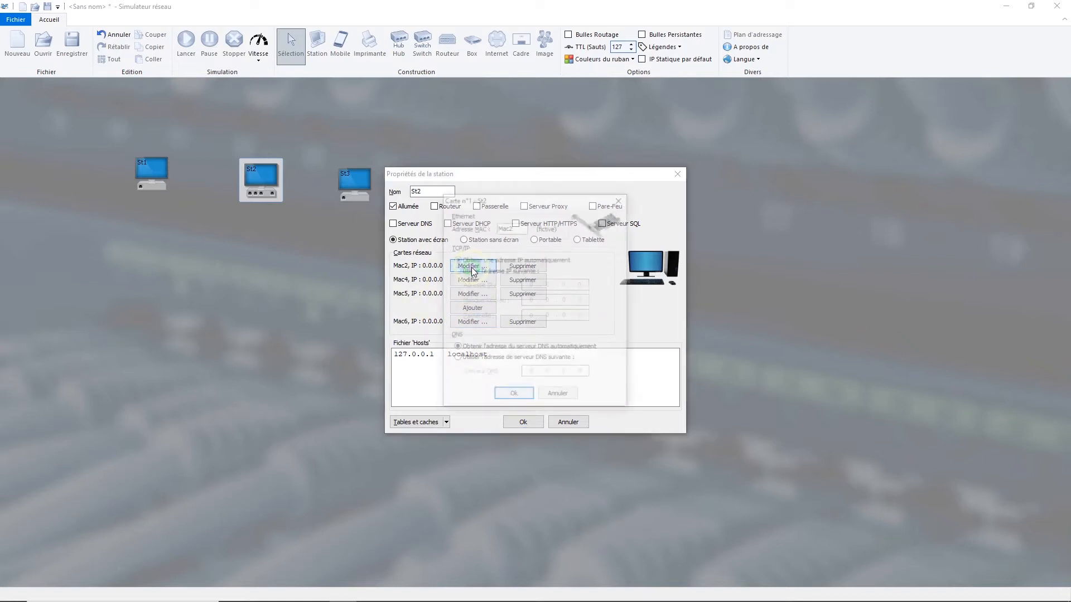
{"action": "left_click", "coordinate": [558, 397]}
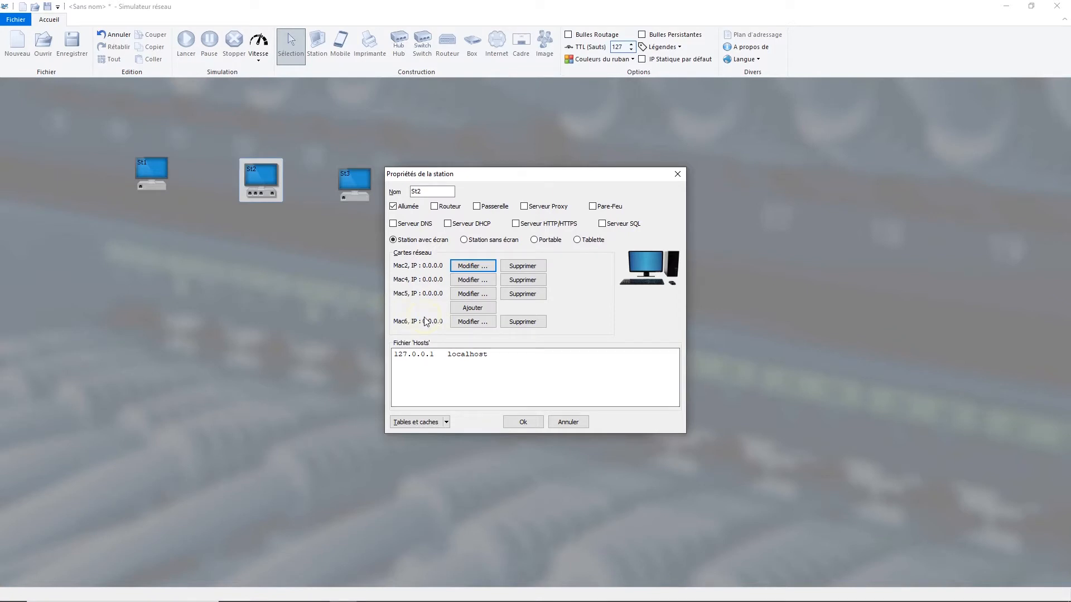
{"action": "left_click", "coordinate": [394, 209]}
{"action": "left_click", "coordinate": [394, 208]}
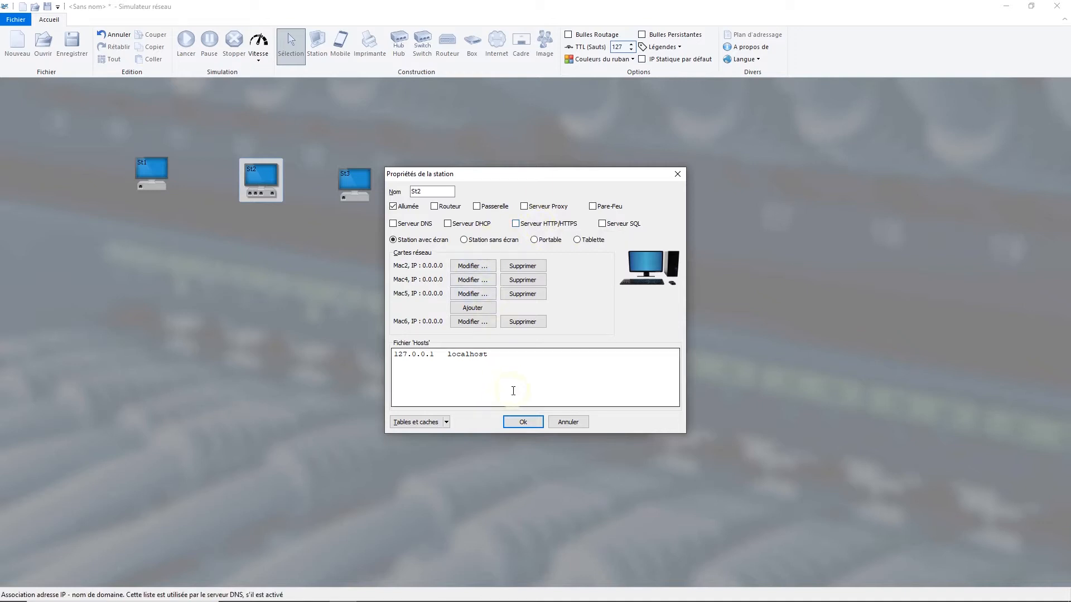
{"action": "left_click", "coordinate": [498, 357]}
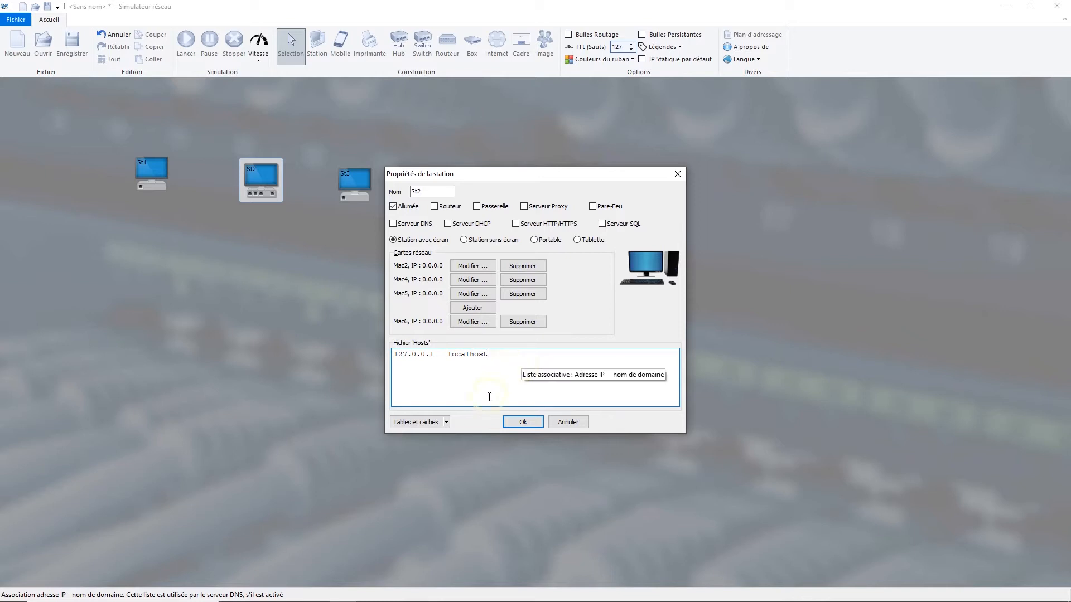
{"action": "left_click", "coordinate": [567, 423]}
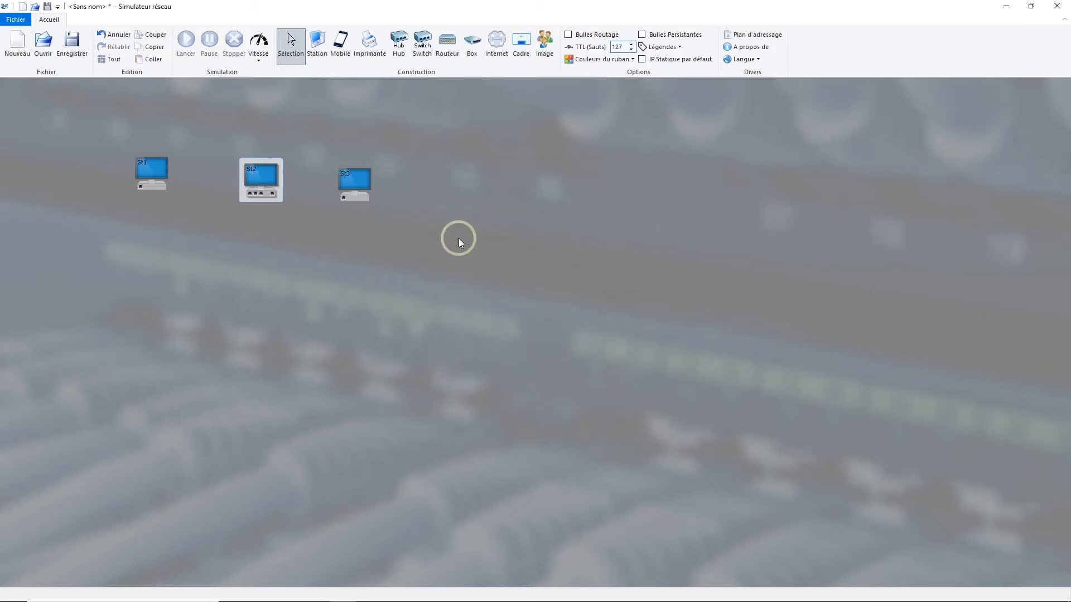
- Reopen St2's station properties to review its network cards and close them without changes
{"action": "left_click", "coordinate": [266, 175]}
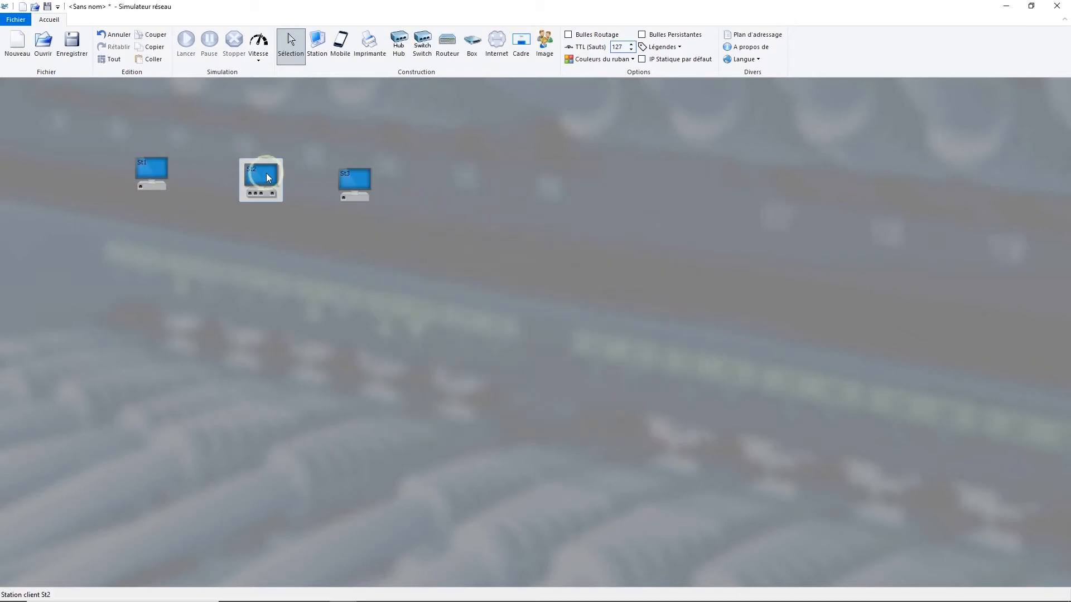
{"action": "double_click", "coordinate": [260, 173]}
{"action": "left_click", "coordinate": [393, 170]}
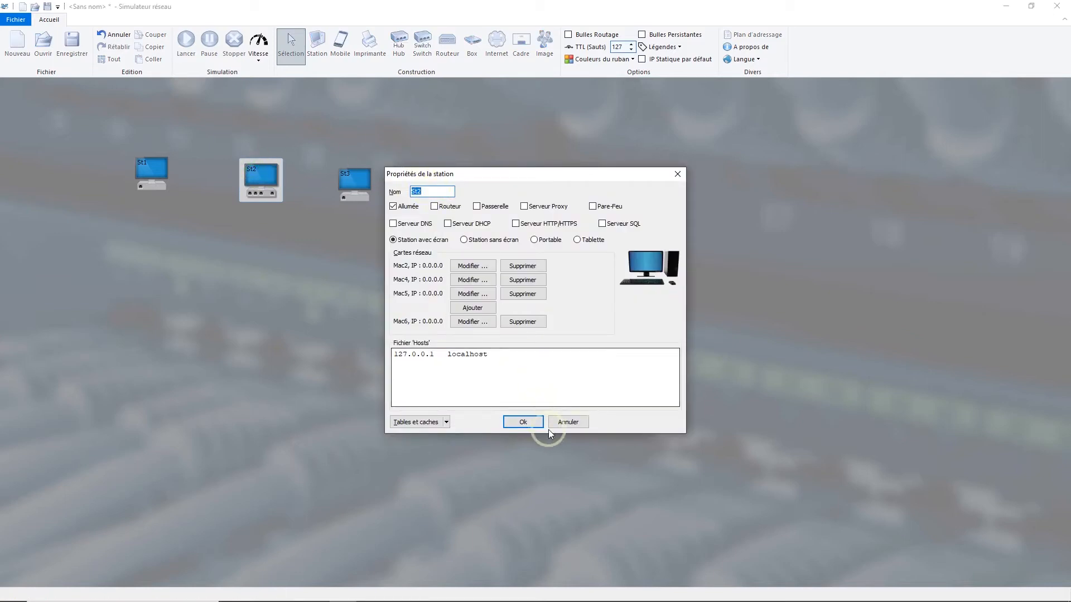
{"action": "left_click", "coordinate": [568, 423]}
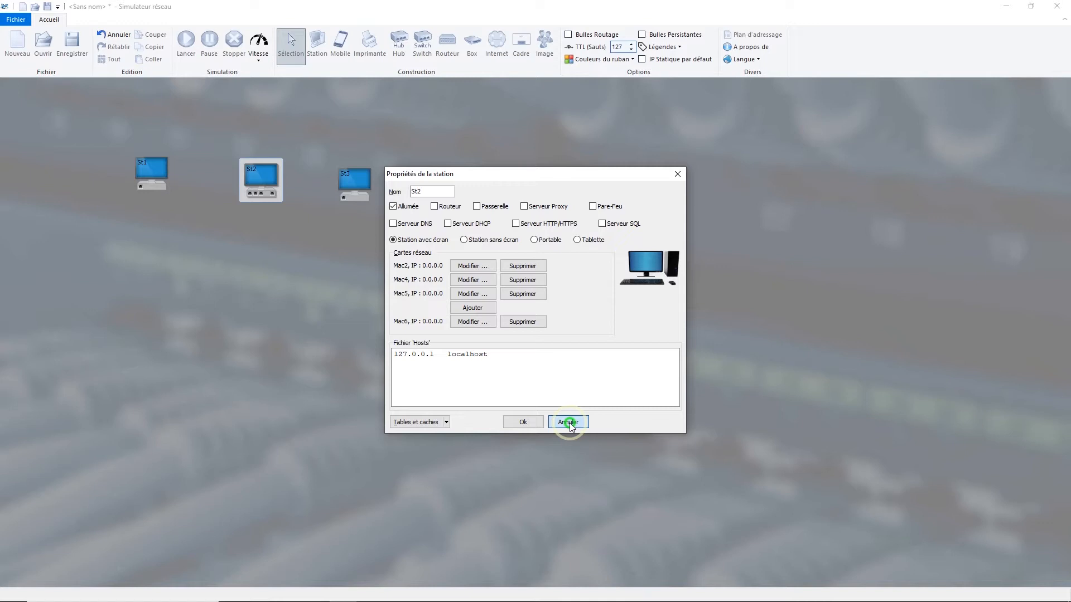
{"action": "left_click", "coordinate": [568, 423]}
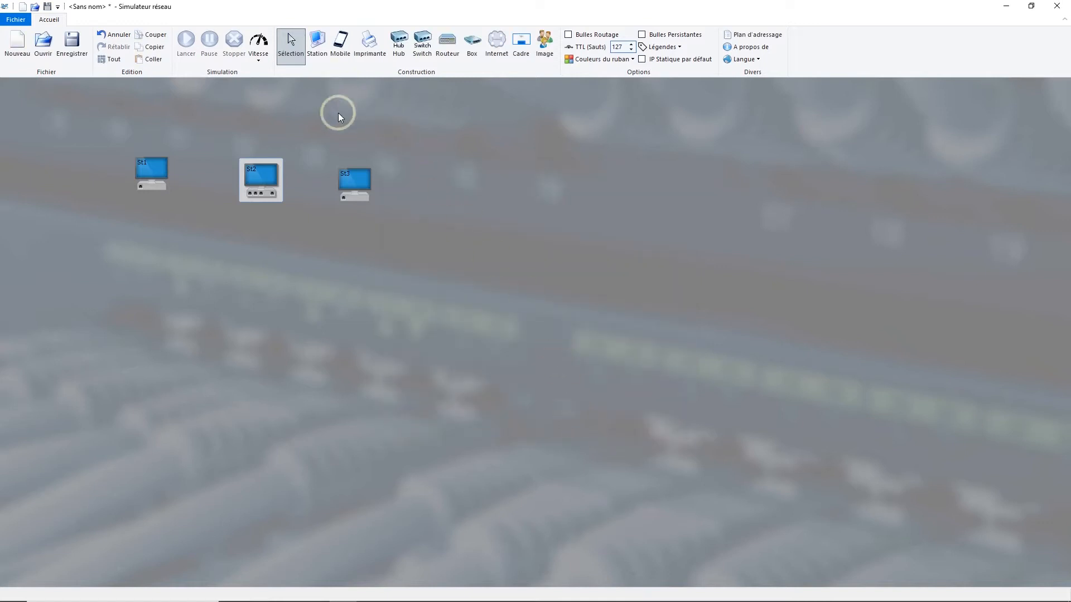
- Switch St2's type through Station Sans écran and Portable, ending on Tablette
{"action": "right_click", "coordinate": [259, 169]}
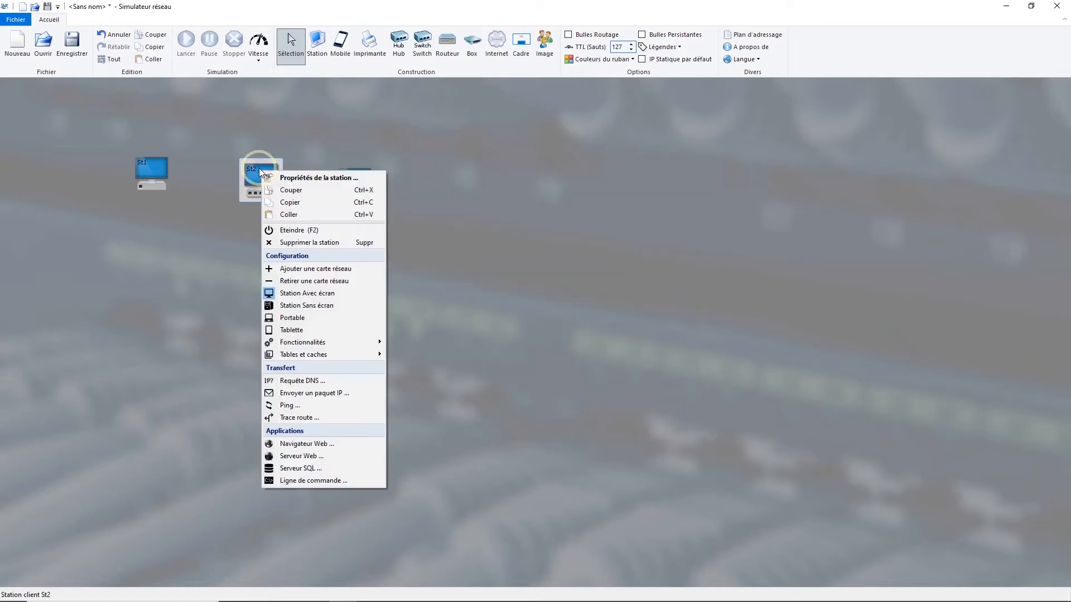
{"action": "left_click", "coordinate": [298, 307]}
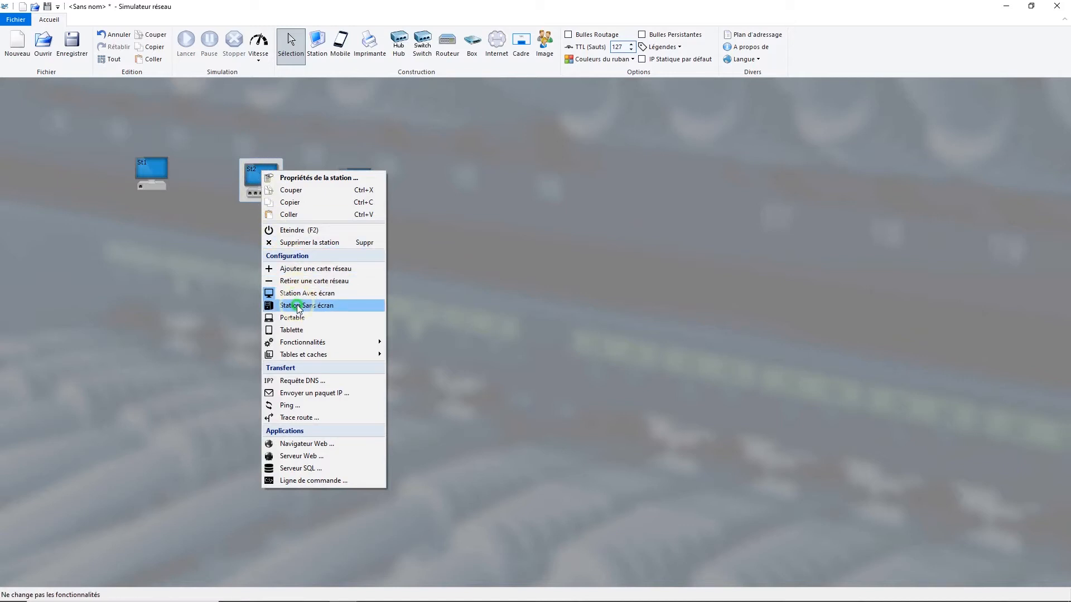
{"action": "right_click", "coordinate": [259, 177]}
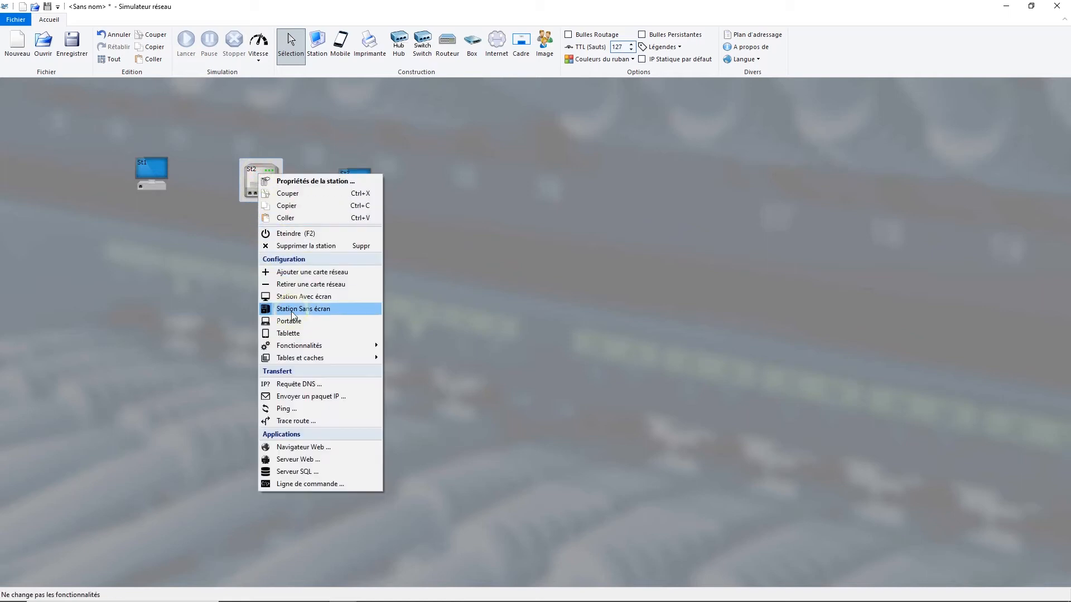
{"action": "left_click", "coordinate": [290, 321]}
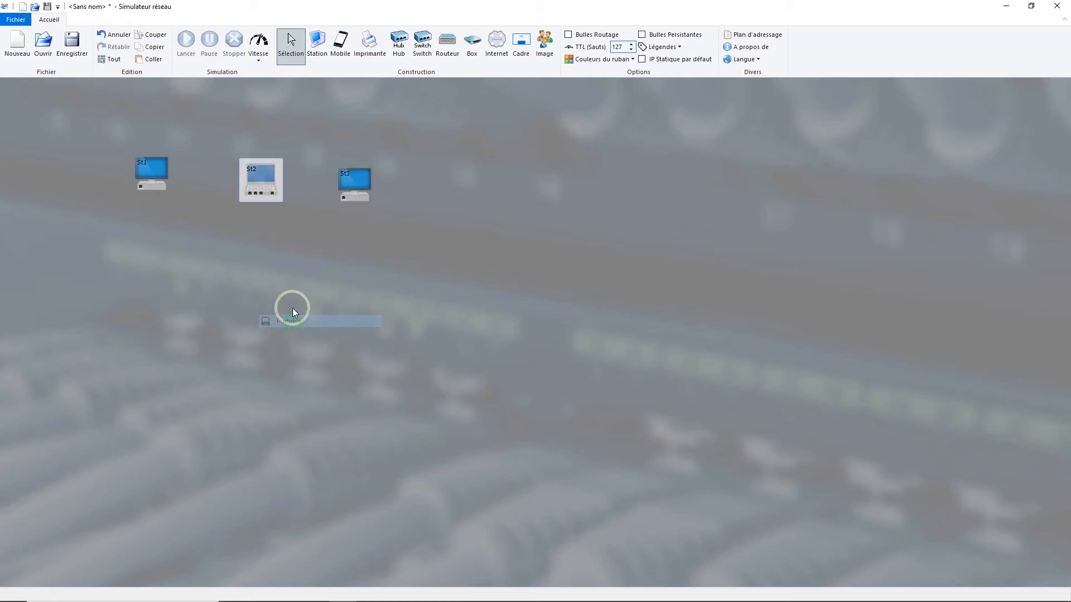
{"action": "right_click", "coordinate": [262, 177]}
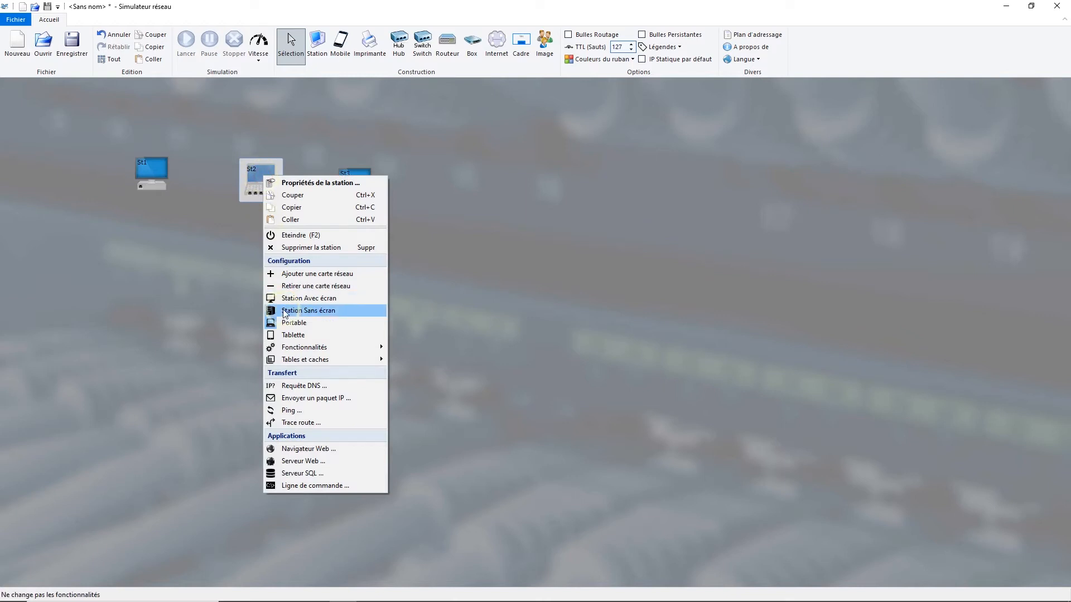
{"action": "left_click", "coordinate": [290, 336]}
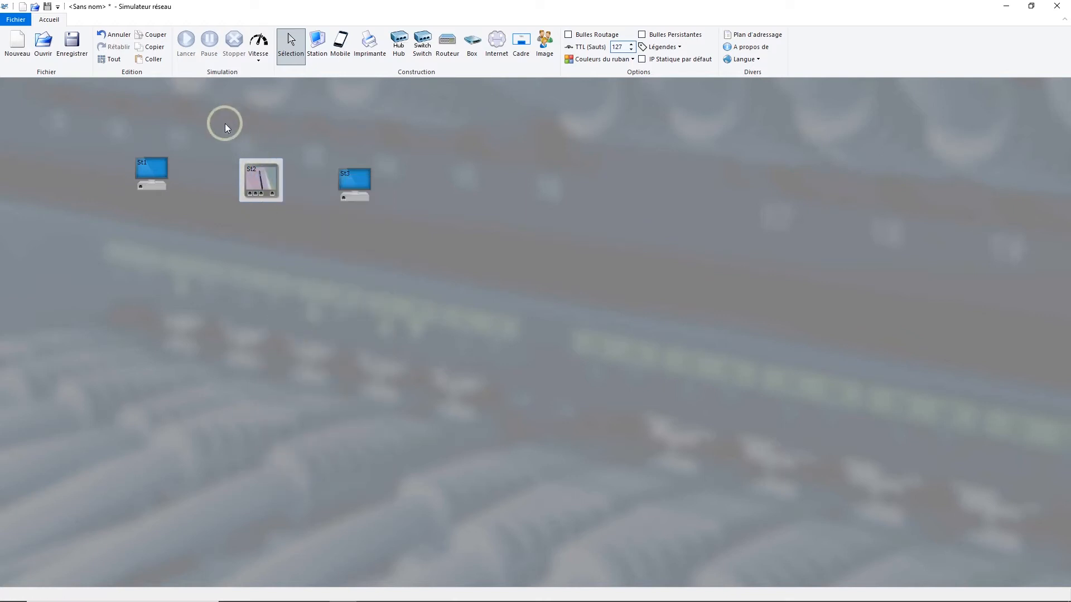
- Delete the network cards Mac4, Mac5 and Mac6 from St2, keeping only Mac2
{"action": "double_click", "coordinate": [270, 176]}
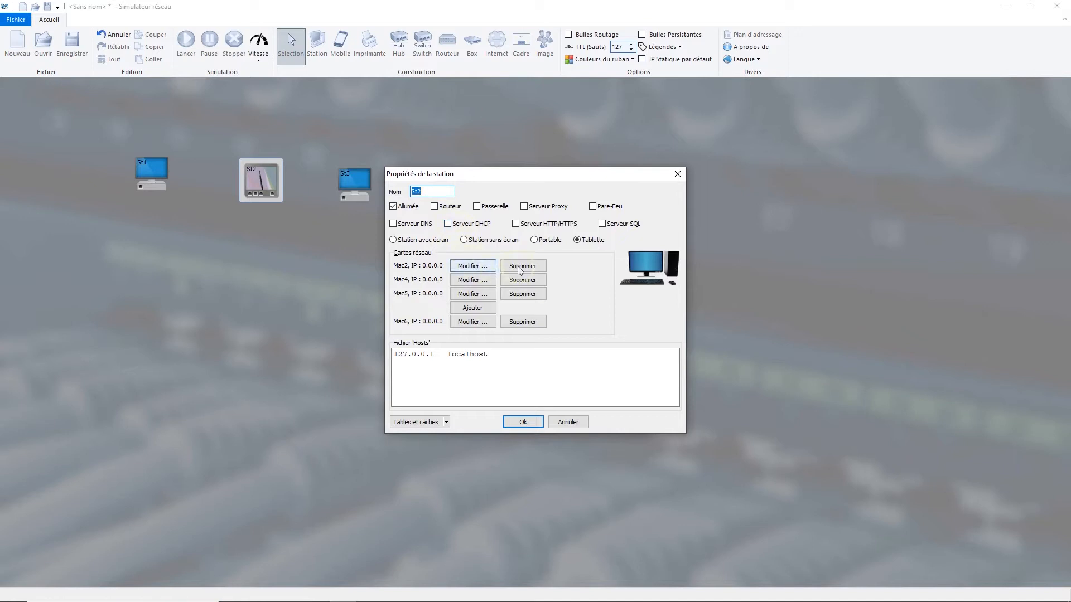
{"action": "left_click", "coordinate": [527, 280]}
{"action": "left_click", "coordinate": [530, 294]}
{"action": "left_click", "coordinate": [531, 322]}
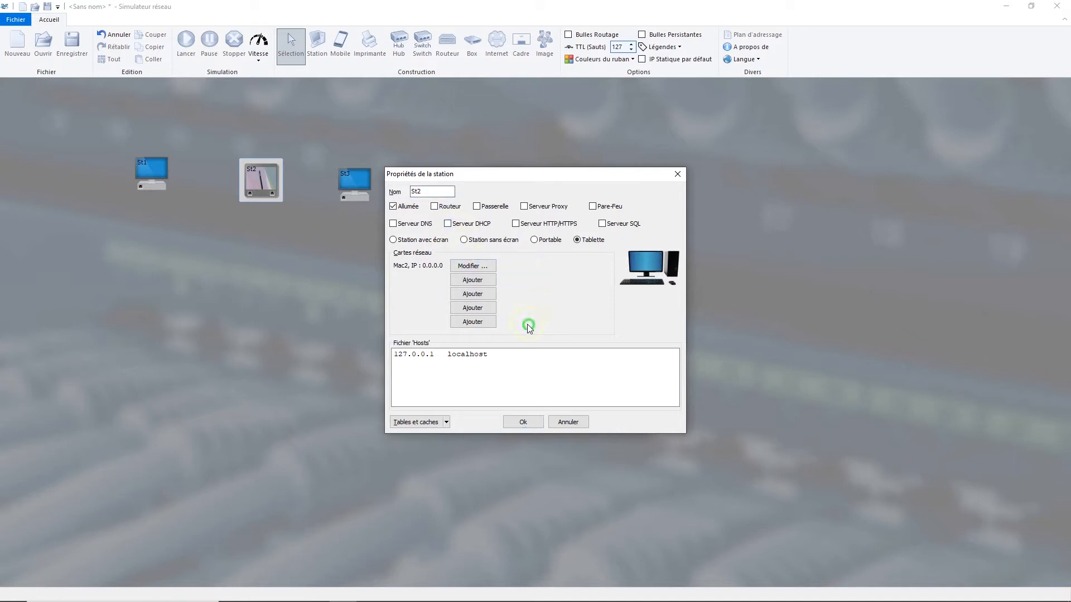
{"action": "left_click", "coordinate": [521, 424]}
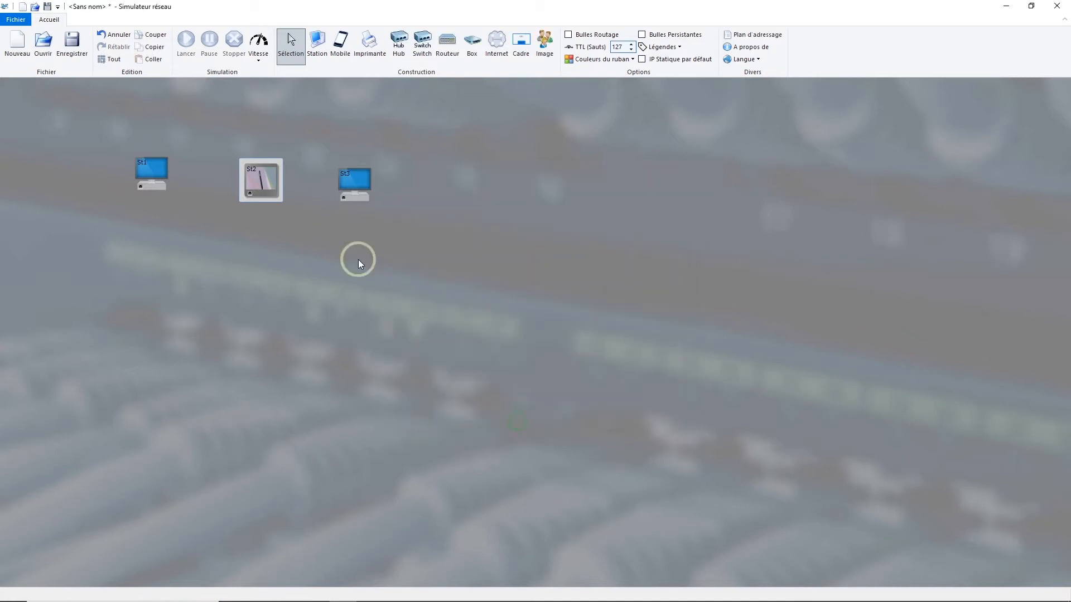
- Make St2's network card a Carte Wifi, switching the option off once and on again
{"action": "right_click", "coordinate": [250, 192]}
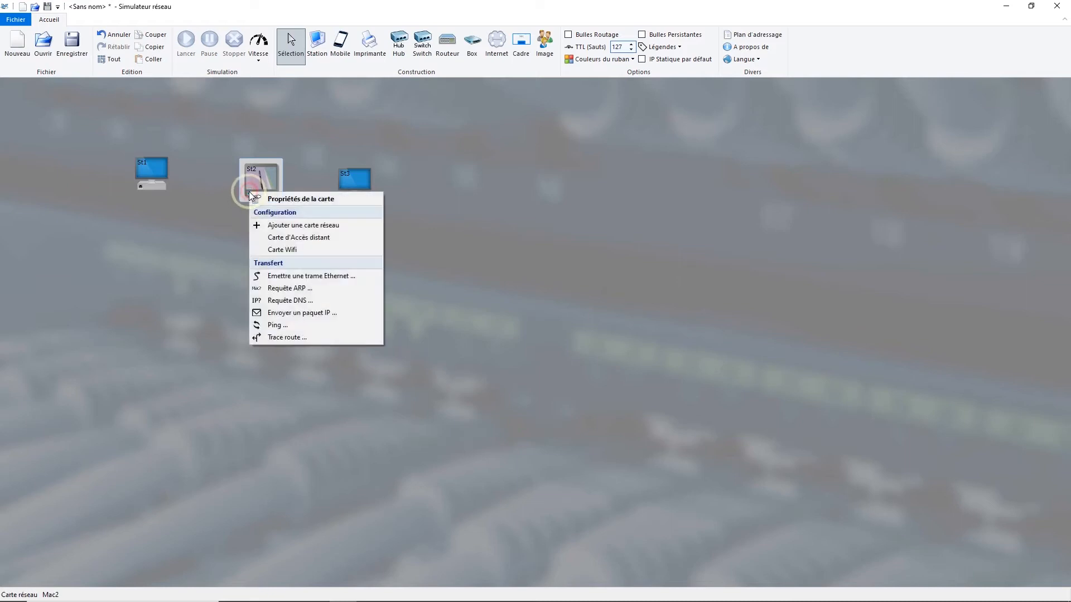
{"action": "left_click", "coordinate": [270, 251]}
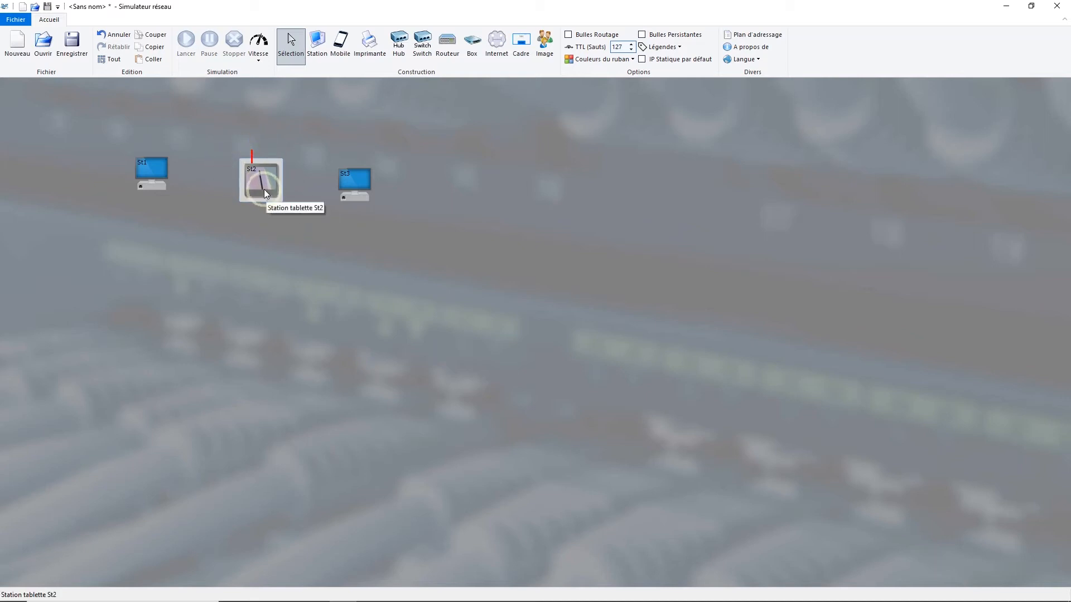
{"action": "right_click", "coordinate": [252, 156]}
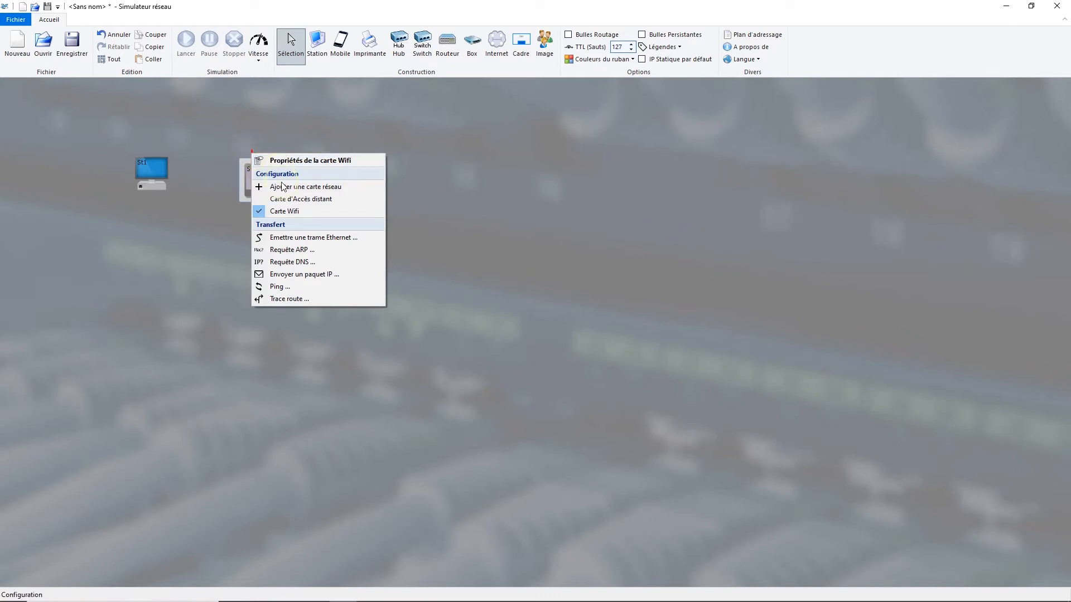
{"action": "left_click", "coordinate": [293, 213]}
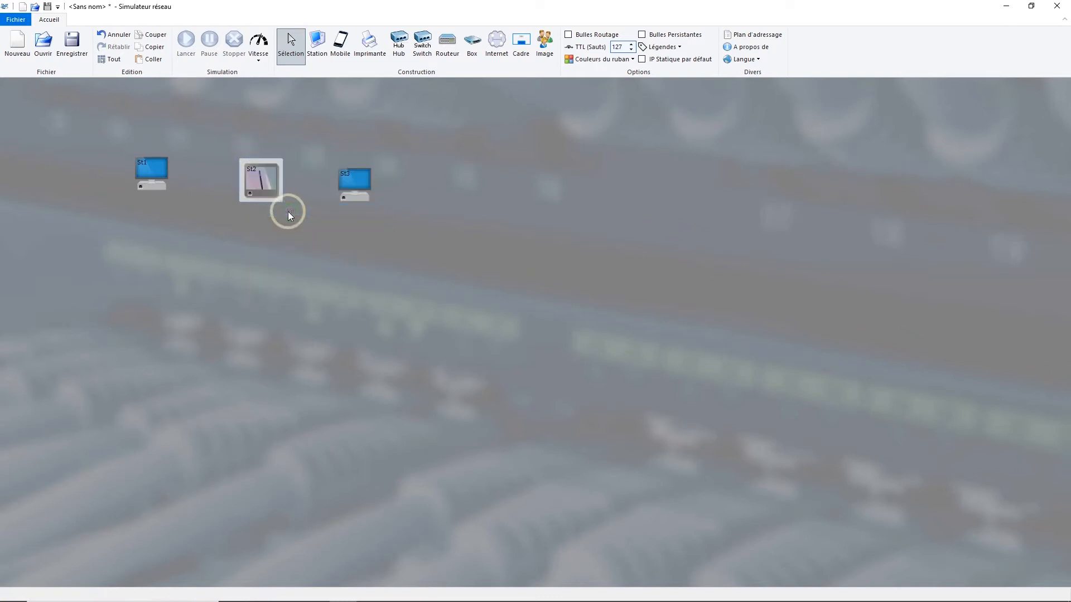
{"action": "right_click", "coordinate": [249, 193]}
{"action": "left_click", "coordinate": [288, 251]}
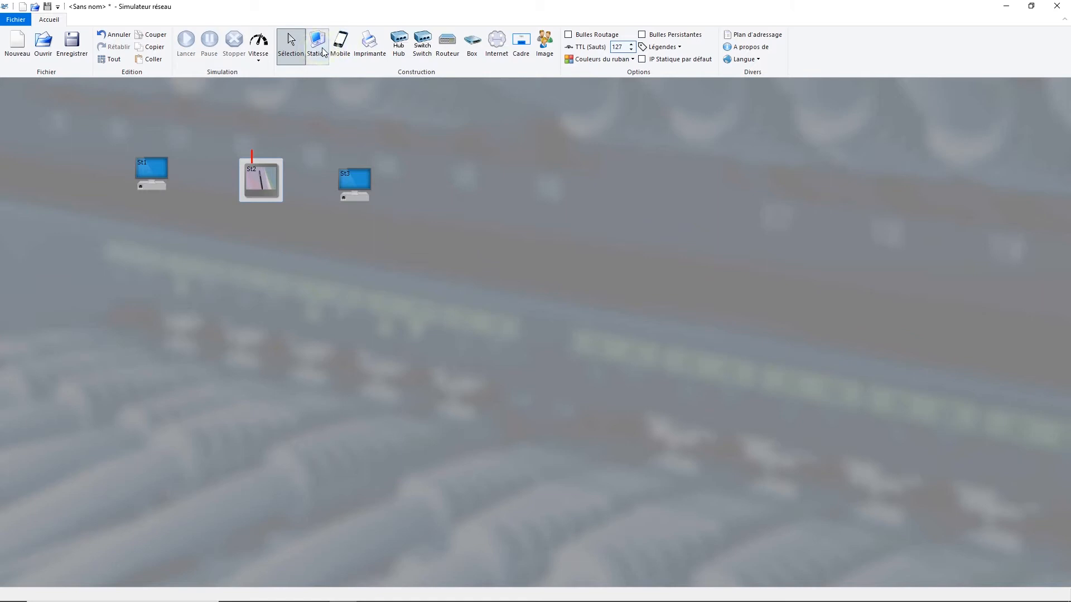
- Place a mobile device below station St1 and return to selection mode
{"action": "left_click", "coordinate": [341, 52]}
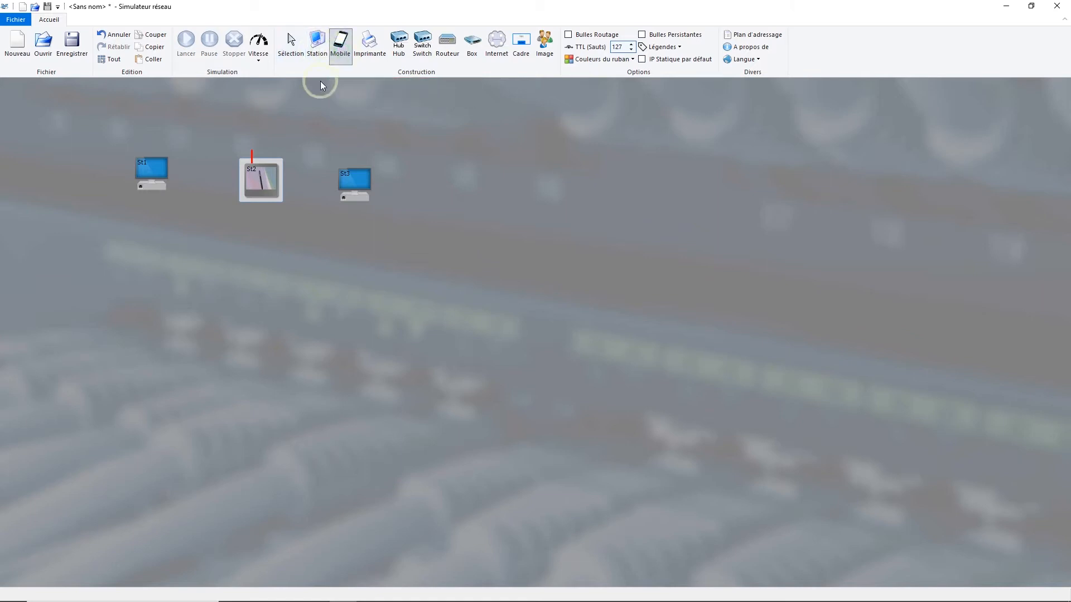
{"action": "left_click", "coordinate": [126, 269]}
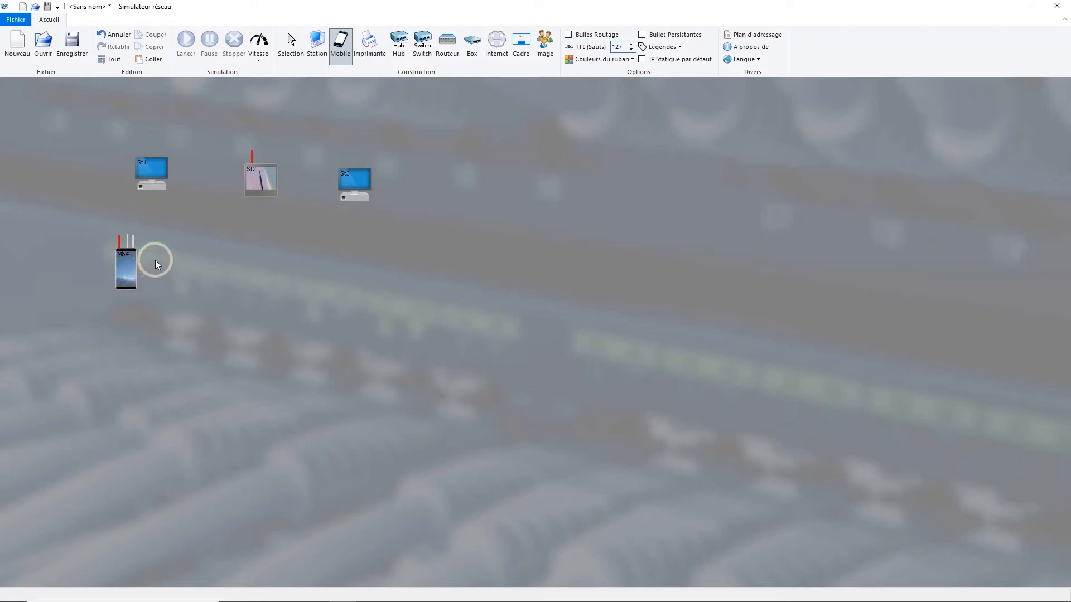
{"action": "left_click", "coordinate": [291, 45]}
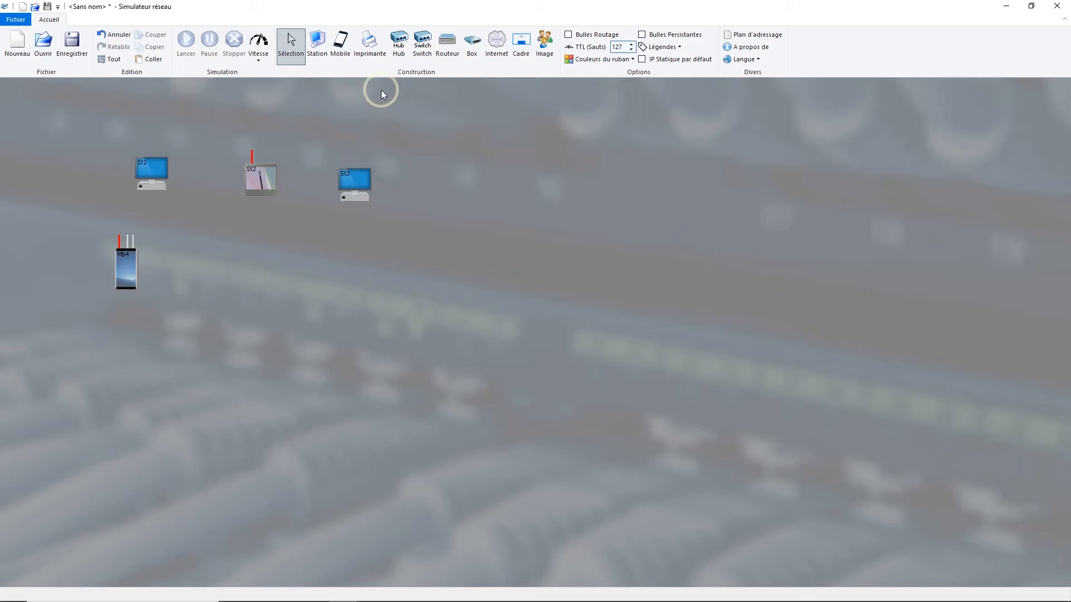
- Place a printer below station St3 and turn off its Imprimante Laser option
{"action": "left_click", "coordinate": [366, 47]}
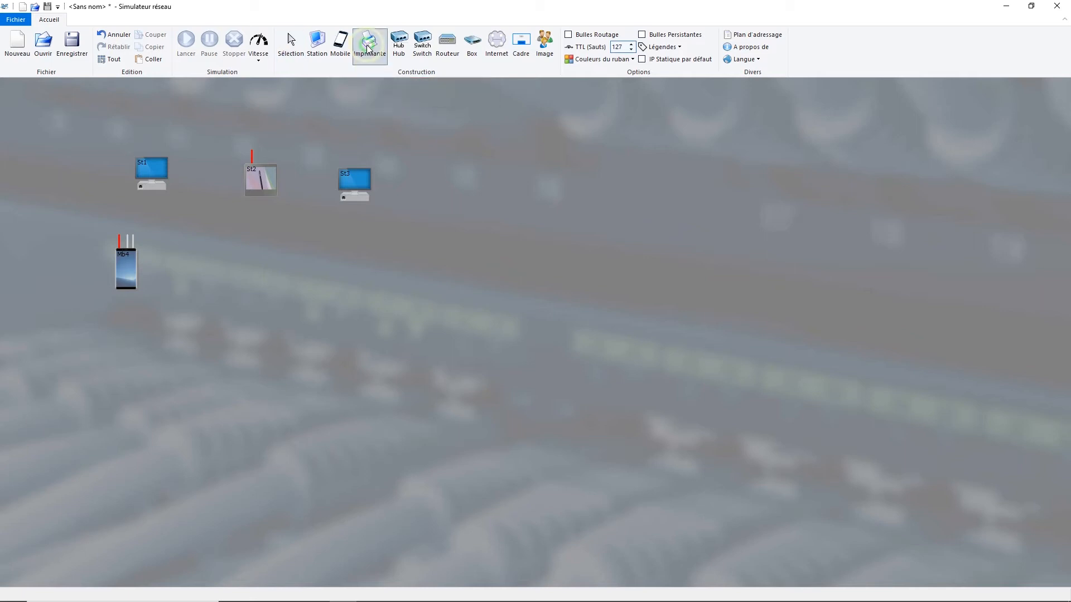
{"action": "left_click", "coordinate": [346, 270]}
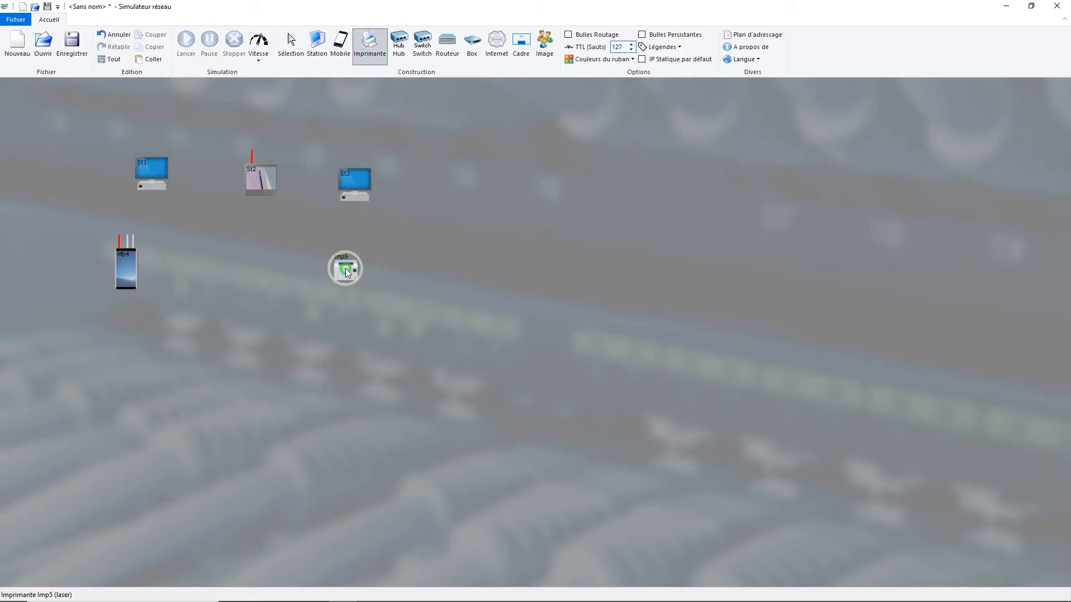
{"action": "right_click", "coordinate": [373, 266]}
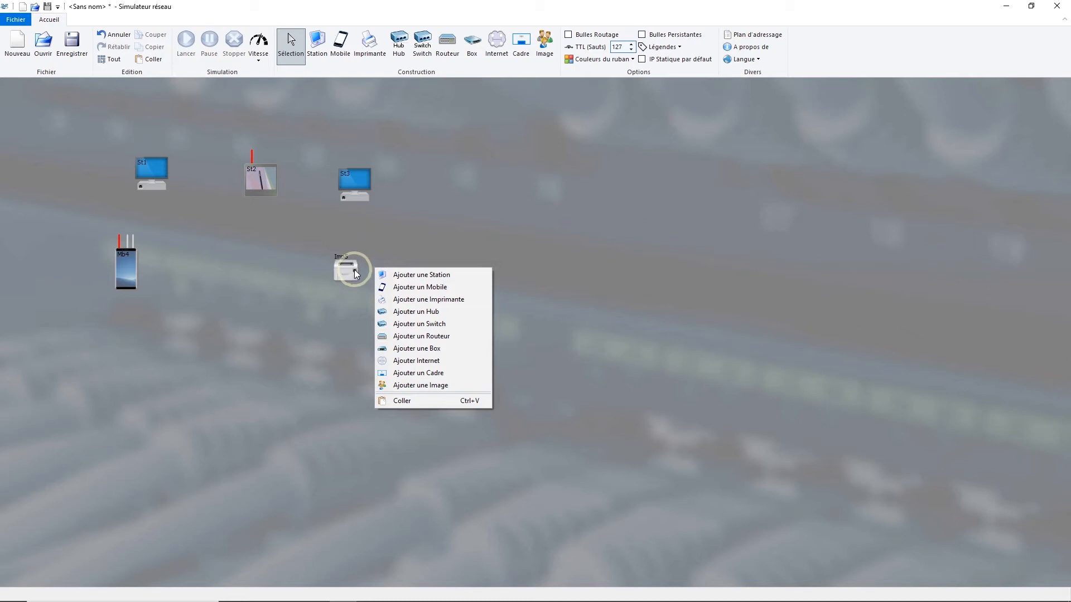
{"action": "right_click", "coordinate": [346, 265]}
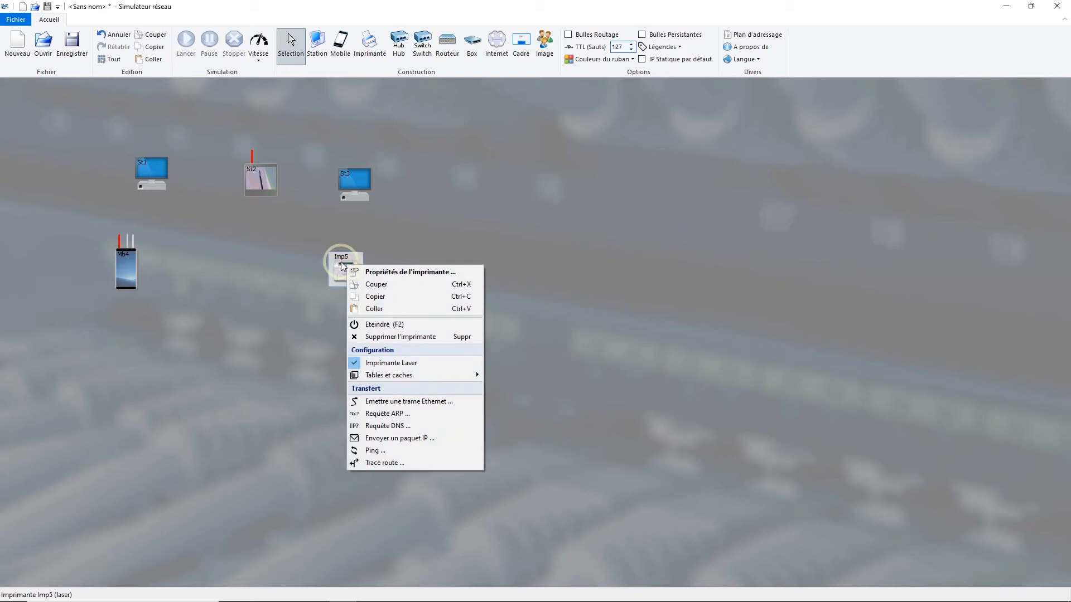
{"action": "left_click", "coordinate": [371, 364]}
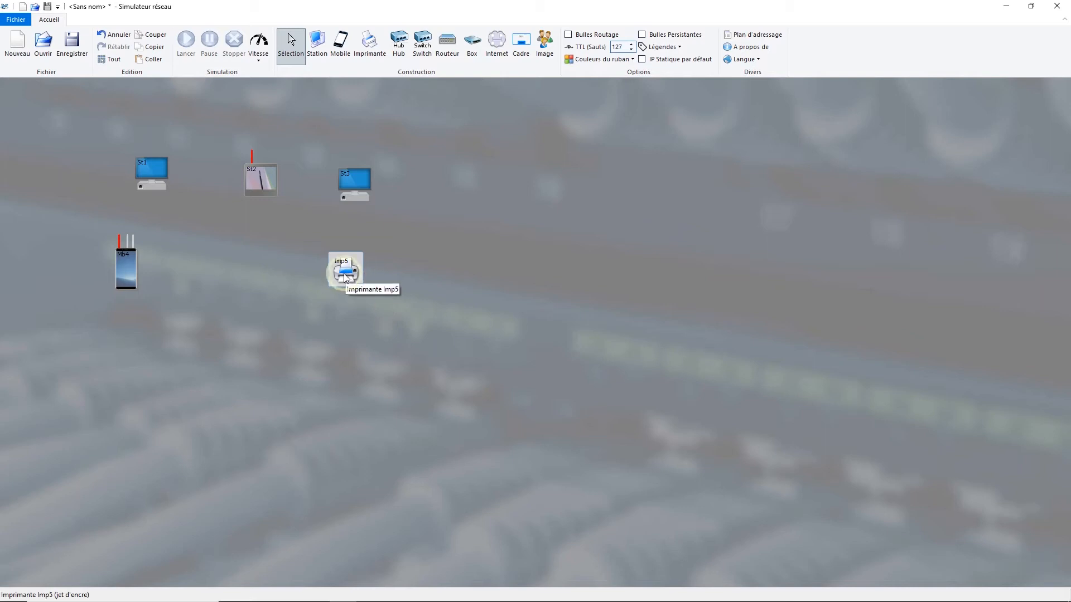
{"action": "left_click", "coordinate": [383, 256]}
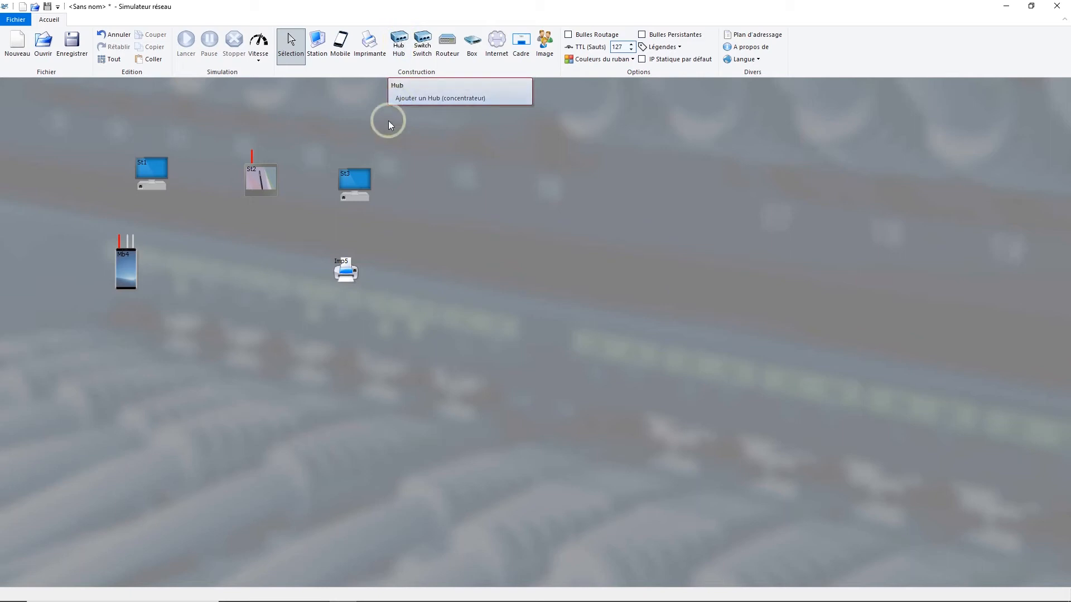
{"action": "left_click", "coordinate": [341, 176]}
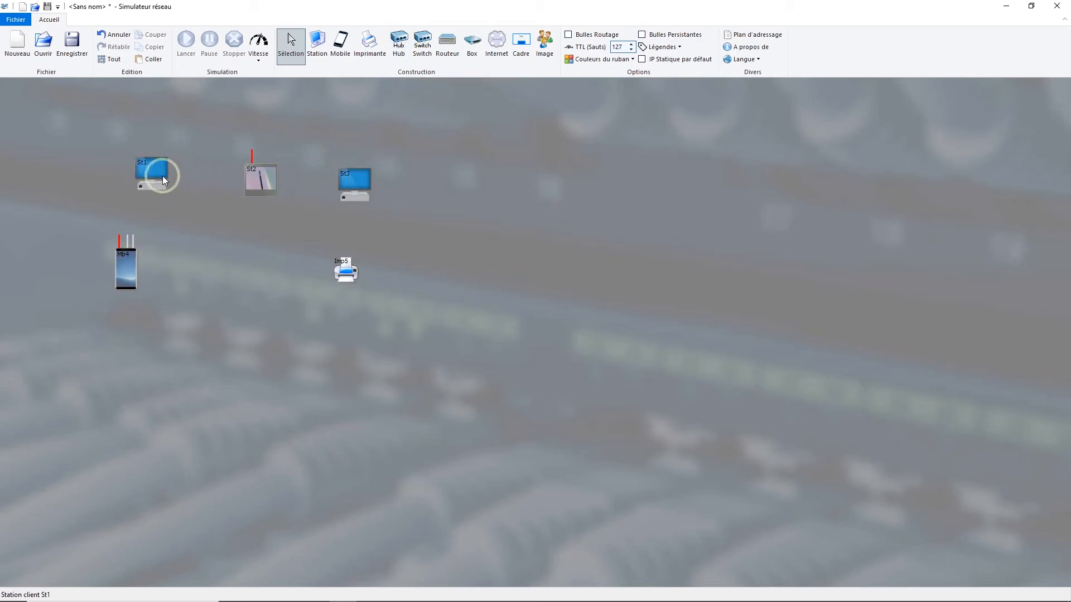
{"action": "left_click", "coordinate": [345, 266]}
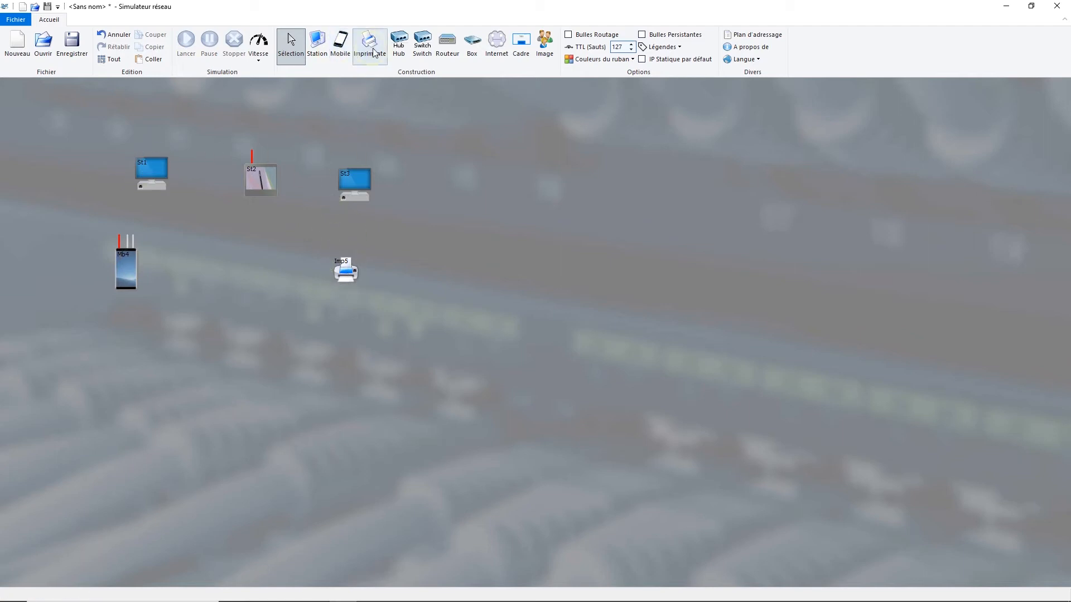
- Place a hub between the mobile and the printer and add 4 ports to it
{"action": "left_click", "coordinate": [399, 50]}
{"action": "left_click", "coordinate": [249, 273]}
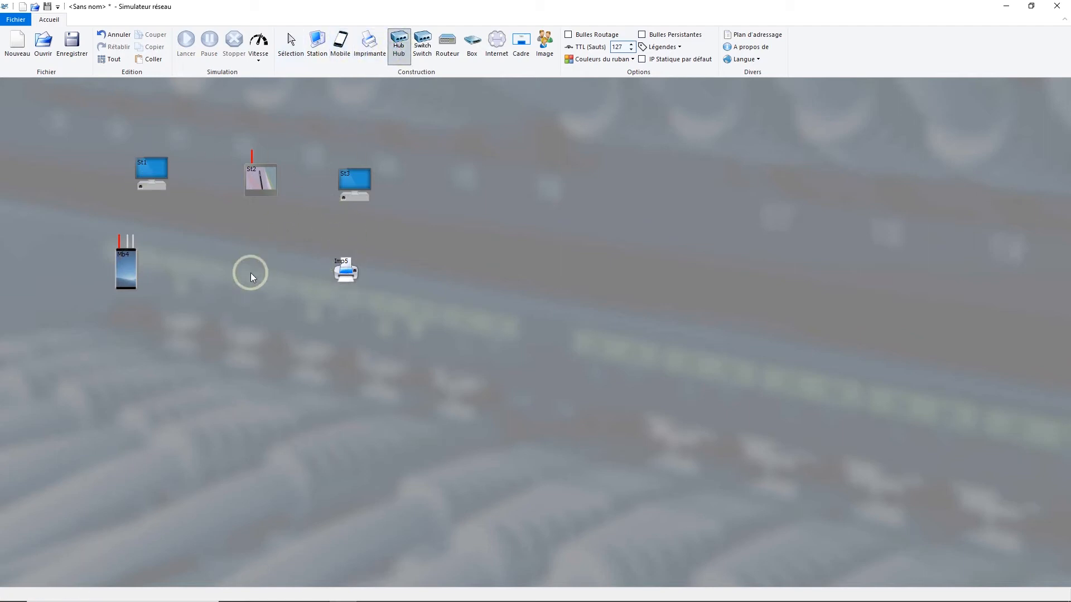
{"action": "left_click", "coordinate": [341, 184]}
{"action": "left_click", "coordinate": [244, 285]}
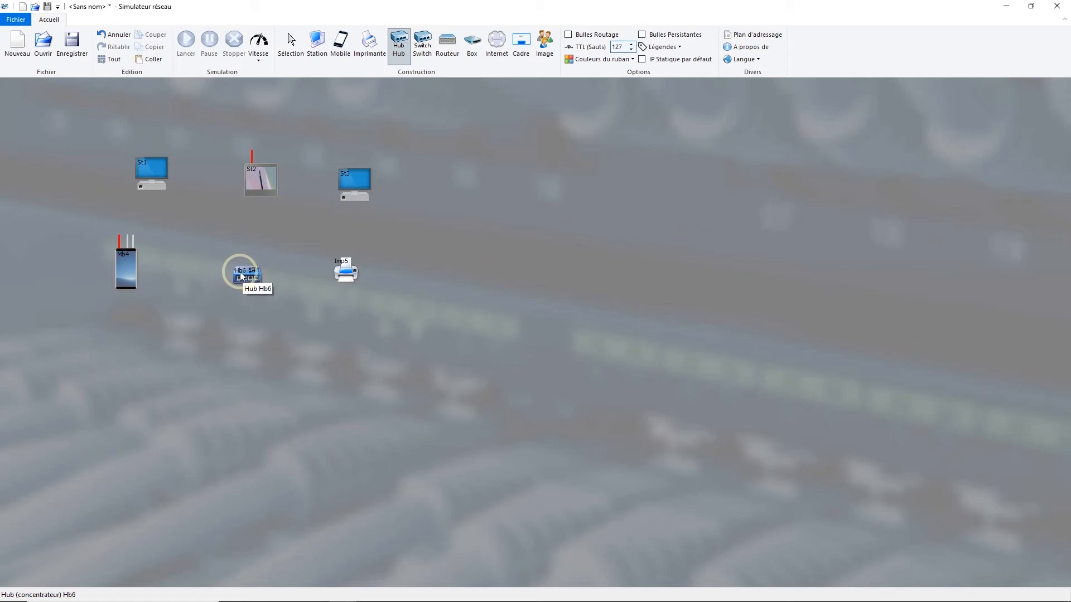
{"action": "right_click", "coordinate": [244, 273]}
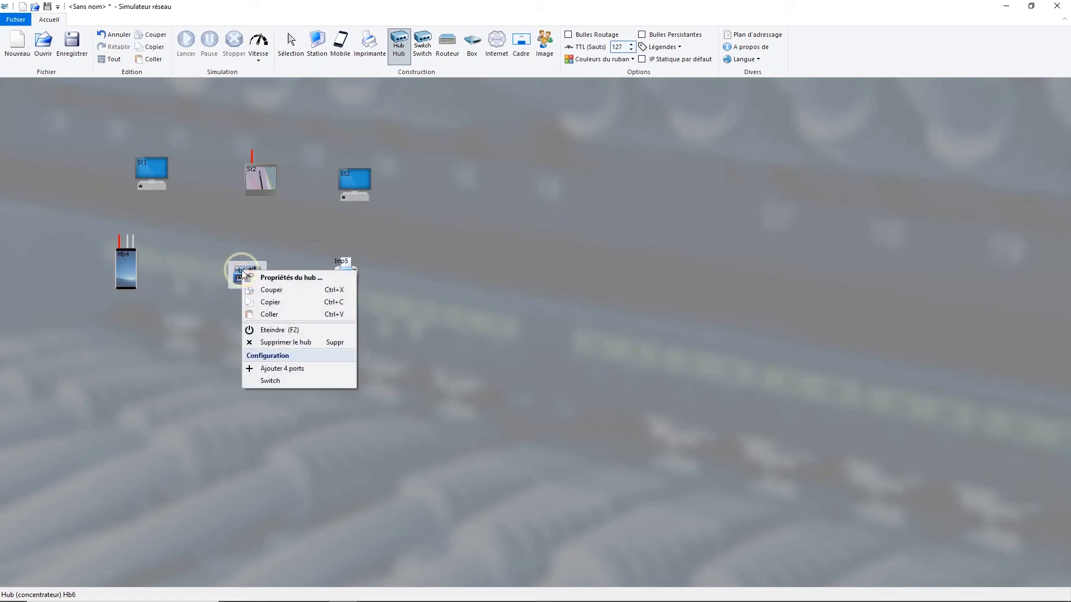
{"action": "left_click", "coordinate": [266, 369]}
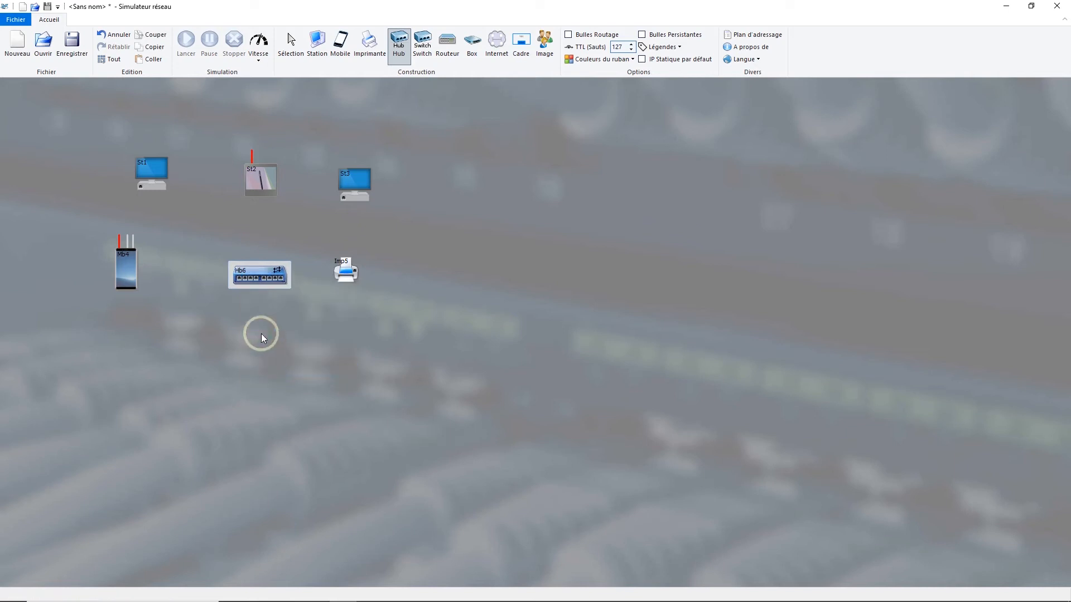
- Try 32 ports and the Switch type in the hub's properties, return the type to Hub and cancel the changes
{"action": "double_click", "coordinate": [254, 274]}
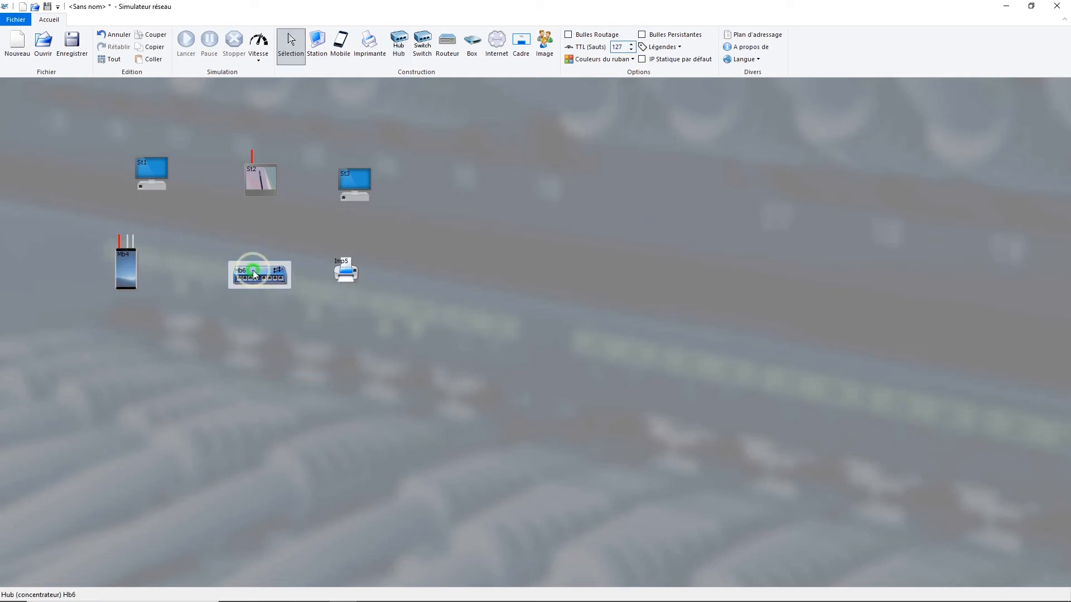
{"action": "left_click", "coordinate": [505, 292]}
{"action": "left_click", "coordinate": [505, 293]}
{"action": "left_click", "coordinate": [505, 292]}
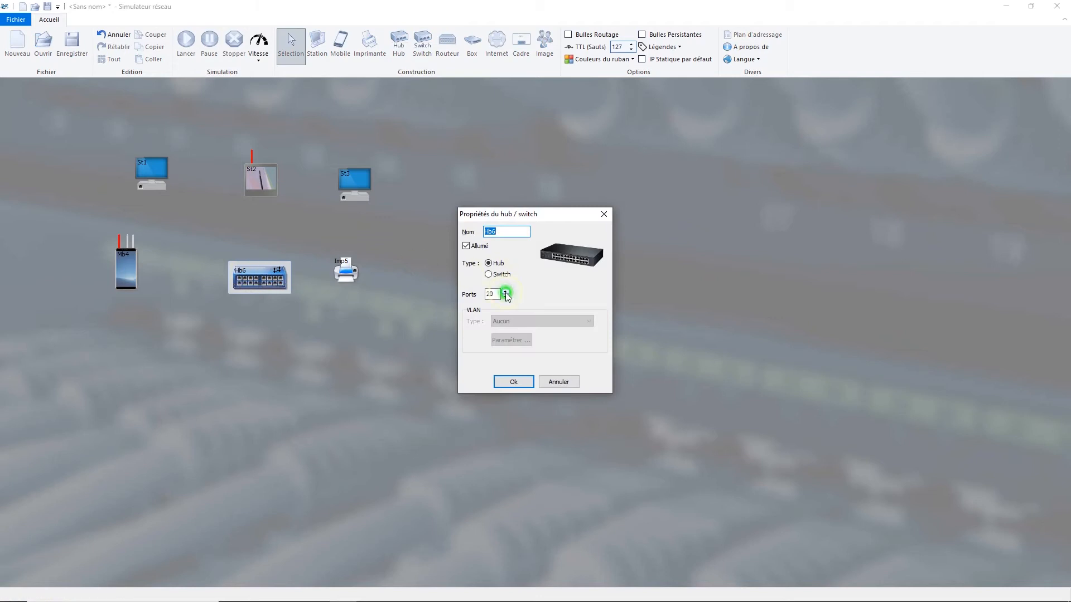
{"action": "left_click", "coordinate": [505, 293]}
{"action": "left_click", "coordinate": [505, 292]}
{"action": "left_click", "coordinate": [505, 293]}
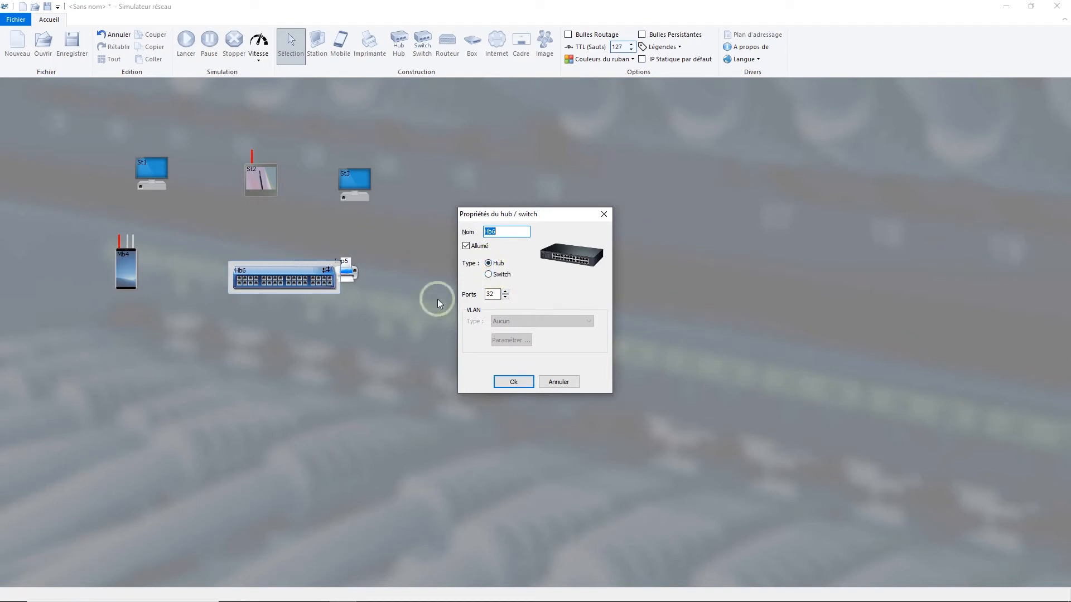
{"action": "left_click", "coordinate": [498, 276]}
{"action": "left_click", "coordinate": [495, 264]}
{"action": "left_click", "coordinate": [550, 381]}
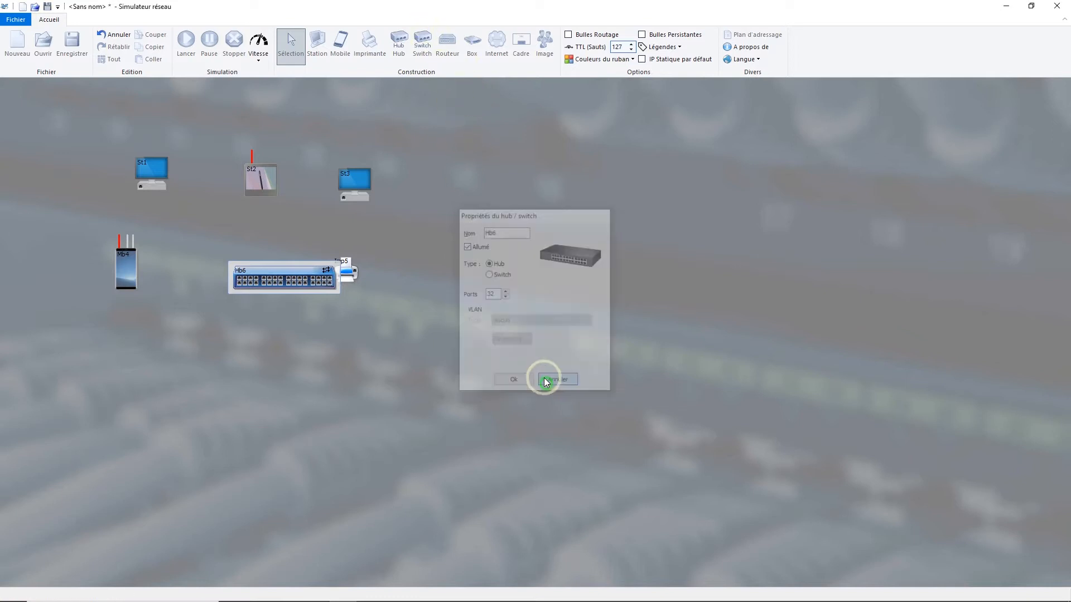
- Place a switch below the hub and a router between station St3 and the printer, slightly to their right
{"action": "left_click", "coordinate": [424, 45]}
{"action": "left_click", "coordinate": [257, 324]}
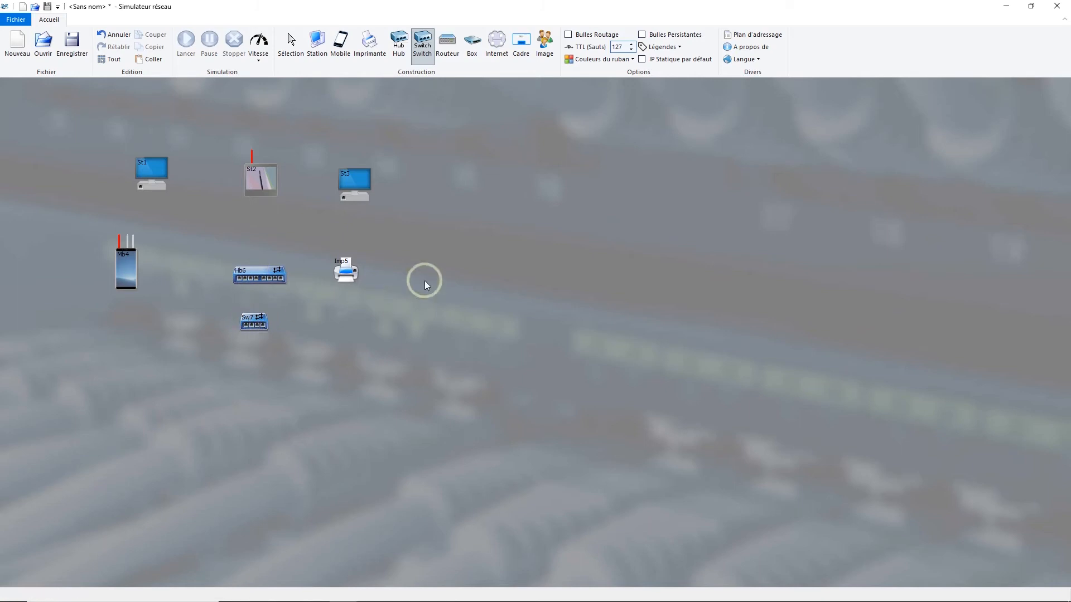
{"action": "left_click", "coordinate": [447, 42]}
{"action": "left_click", "coordinate": [397, 232]}
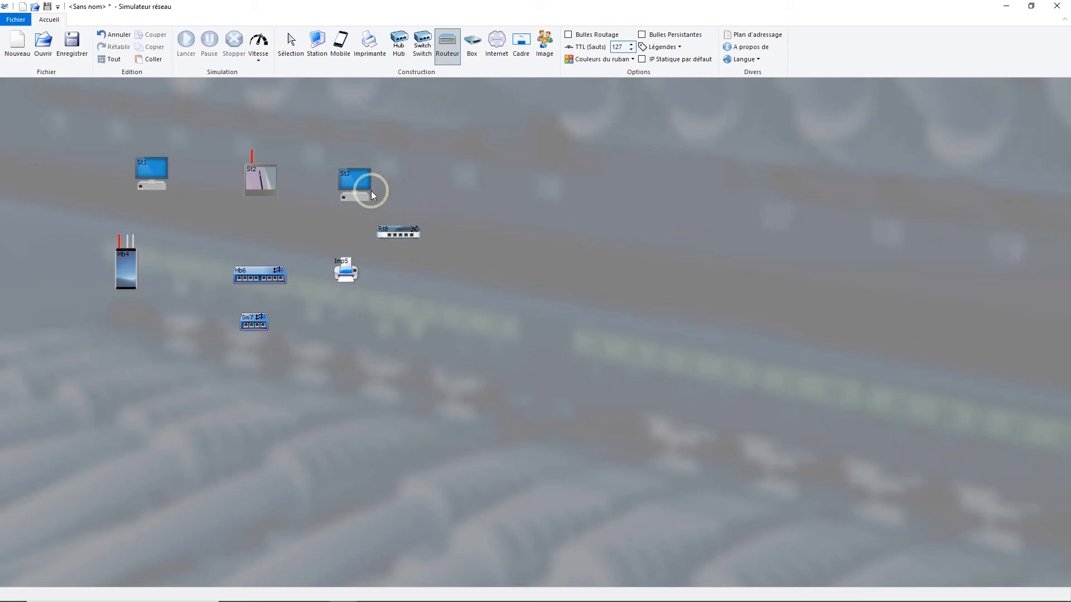
- Add a second network card to station St3 and enable its Routeur function
{"action": "right_click", "coordinate": [350, 179]}
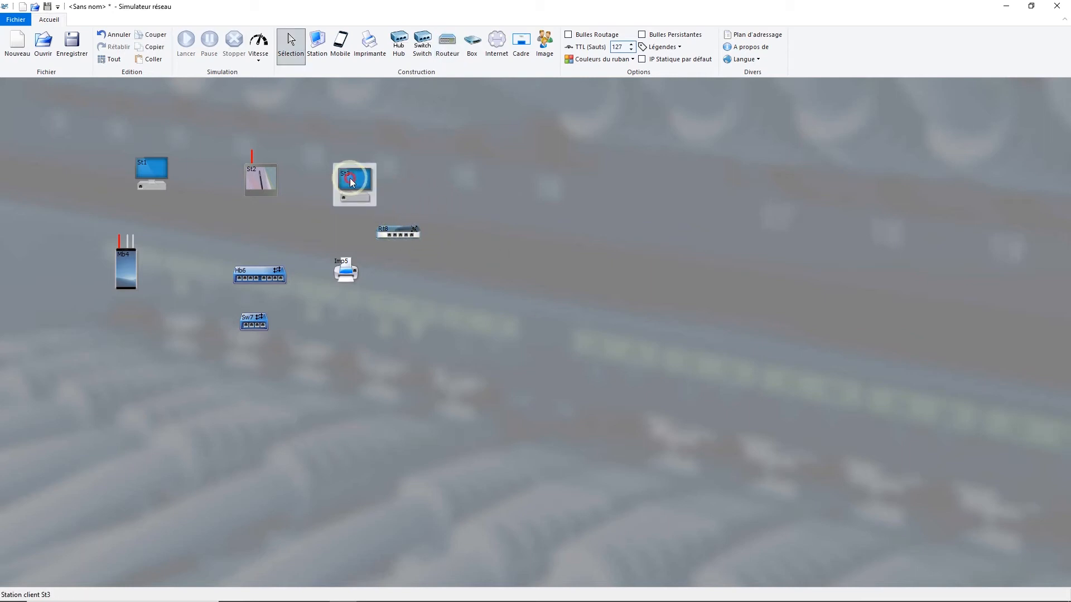
{"action": "right_click", "coordinate": [349, 179]}
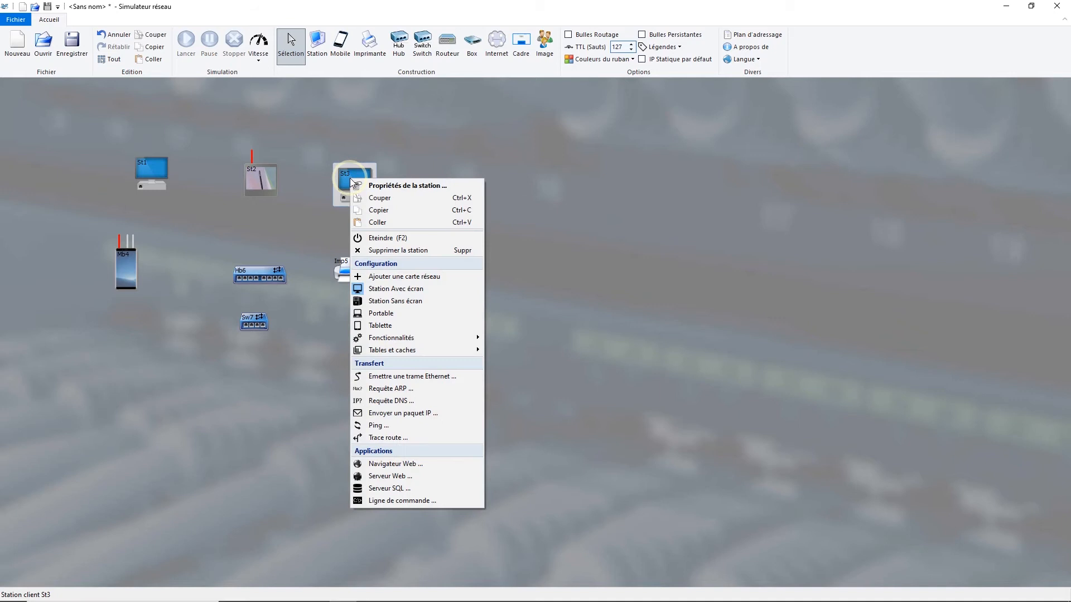
{"action": "left_click", "coordinate": [387, 277]}
{"action": "right_click", "coordinate": [357, 179]}
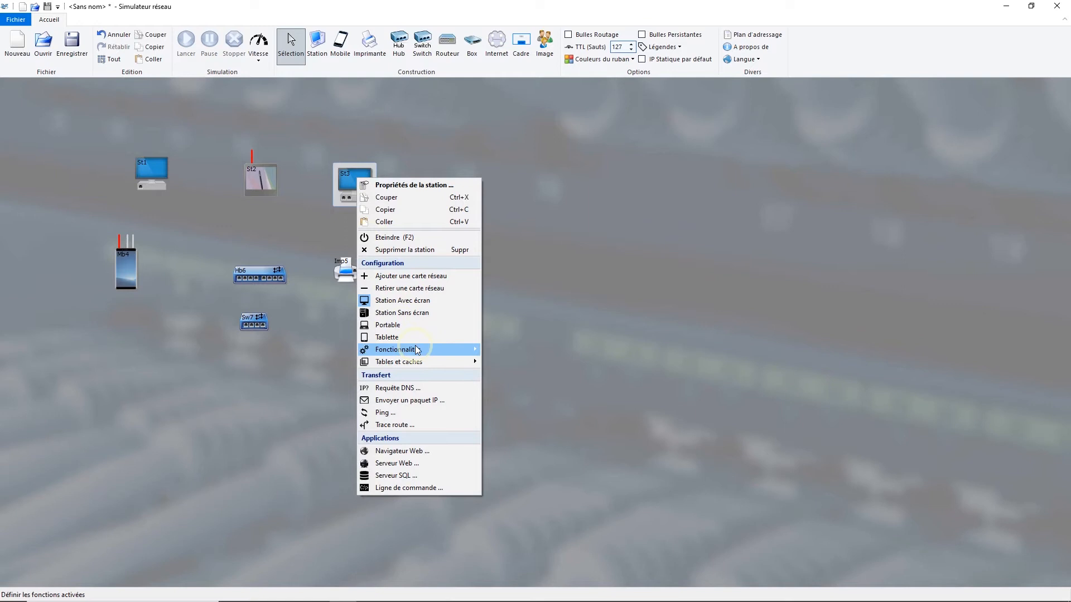
{"action": "mouse_move", "coordinate": [418, 350]}
{"action": "left_click", "coordinate": [491, 350]}
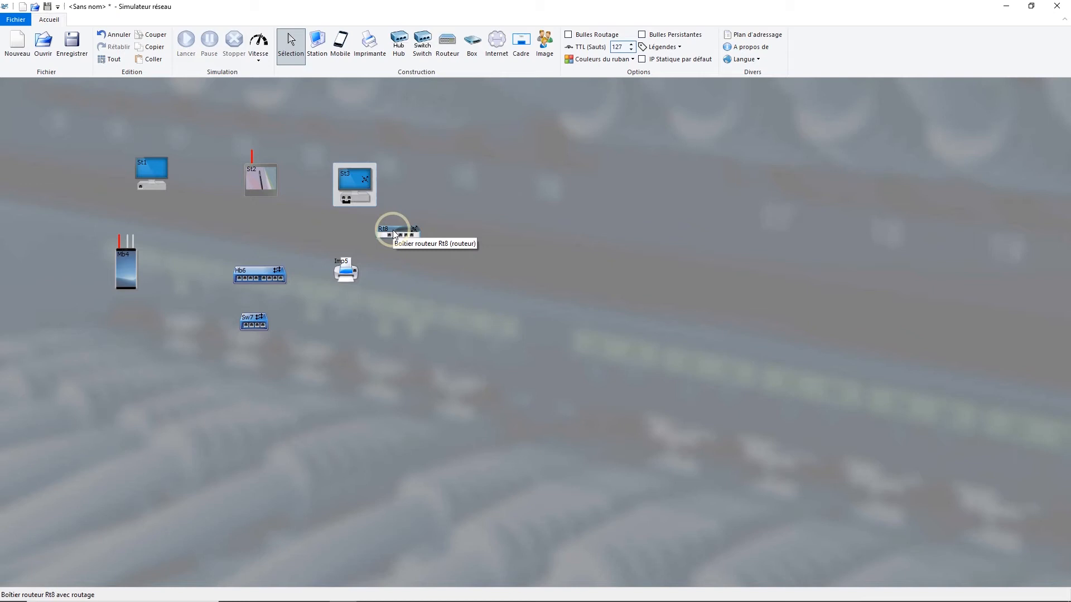
{"action": "left_click", "coordinate": [437, 243]}
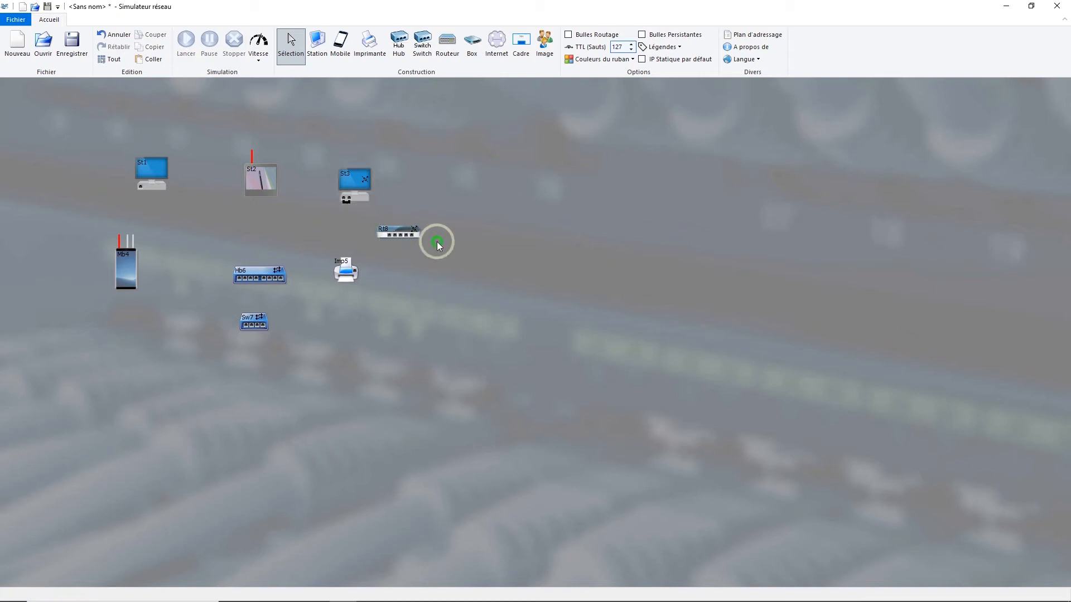
- Examine the properties of router Rt8 and station St3, closing both without changes
{"action": "double_click", "coordinate": [397, 233]}
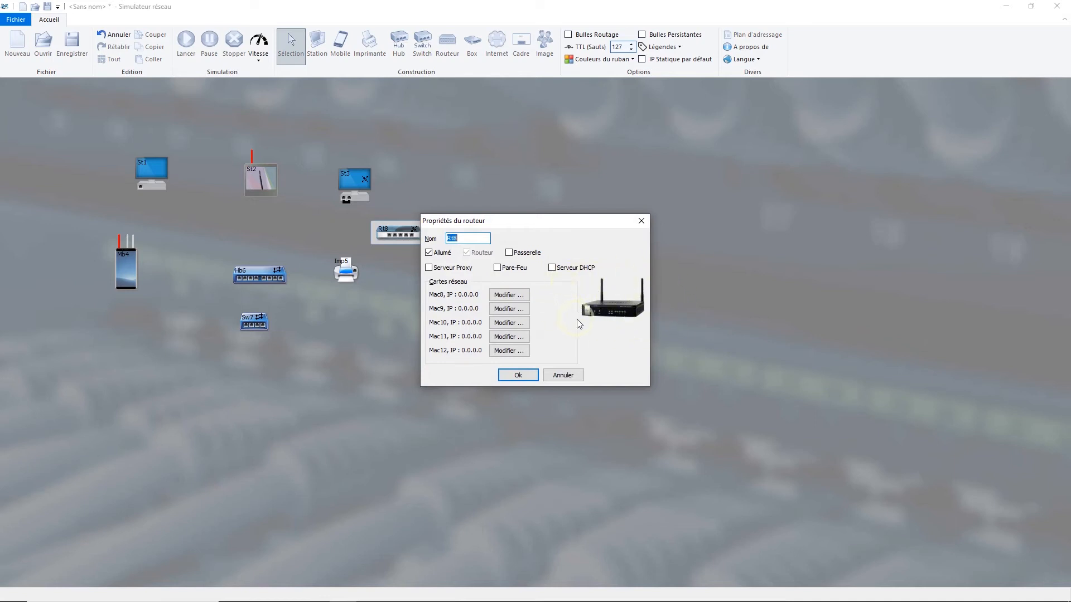
{"action": "left_click", "coordinate": [641, 221]}
{"action": "left_click", "coordinate": [346, 187]}
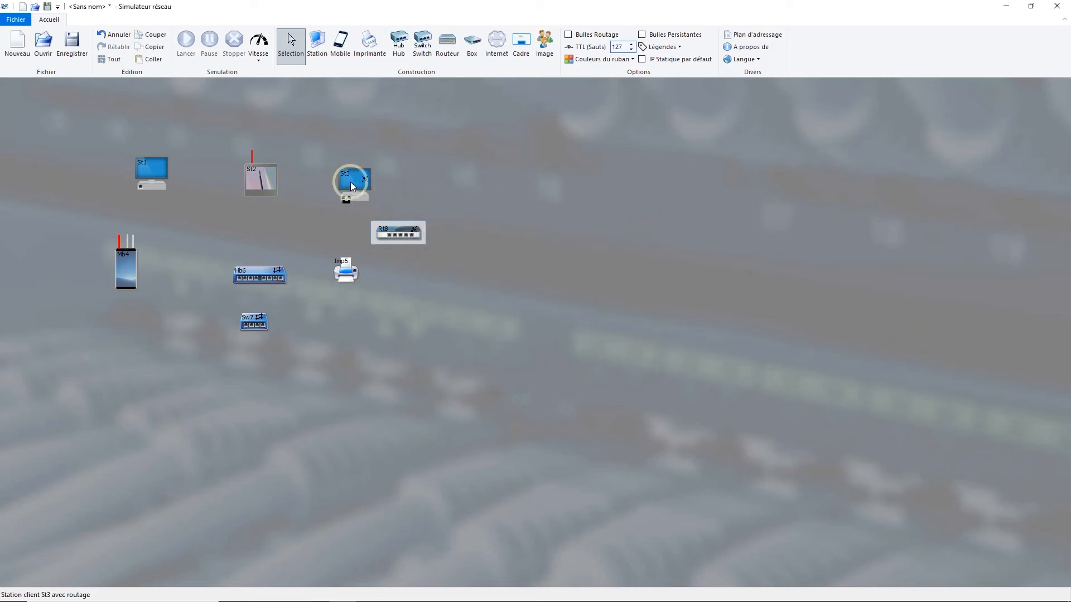
{"action": "double_click", "coordinate": [350, 182]}
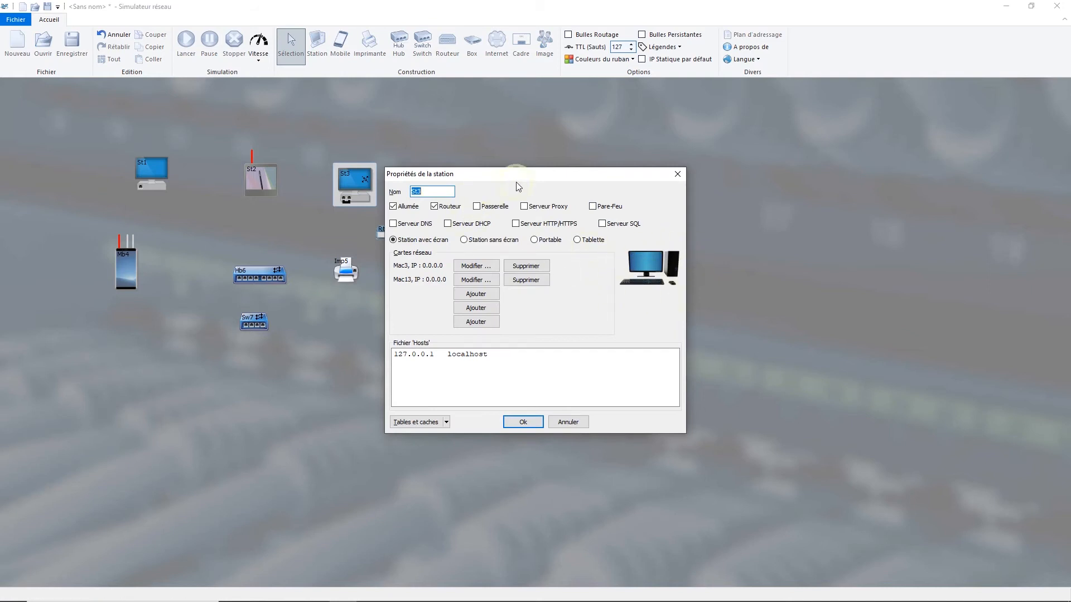
{"action": "left_click_drag", "start_coordinate": [514, 175], "coordinate": [515, 171]}
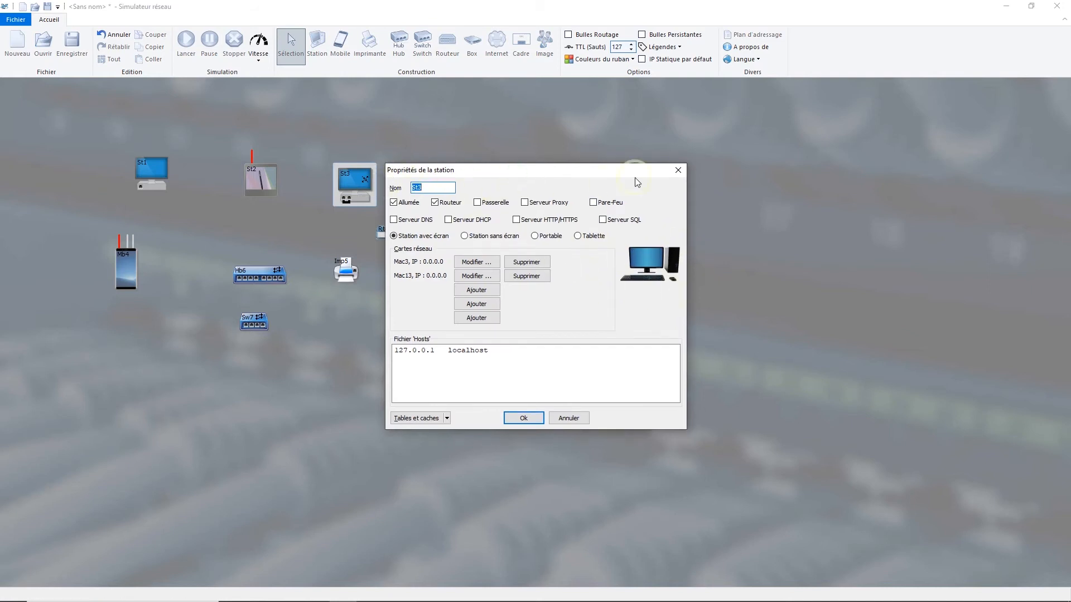
{"action": "left_click", "coordinate": [681, 170]}
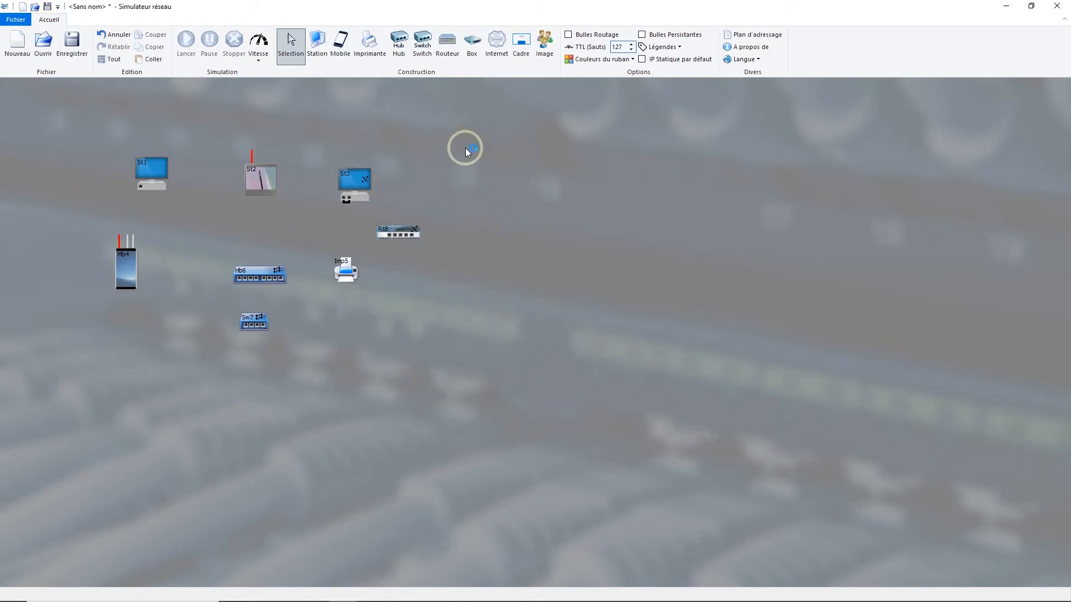
- Place two boxes, one above the other, below and to the right of the printer and return to selection mode
{"action": "left_click", "coordinate": [473, 46]}
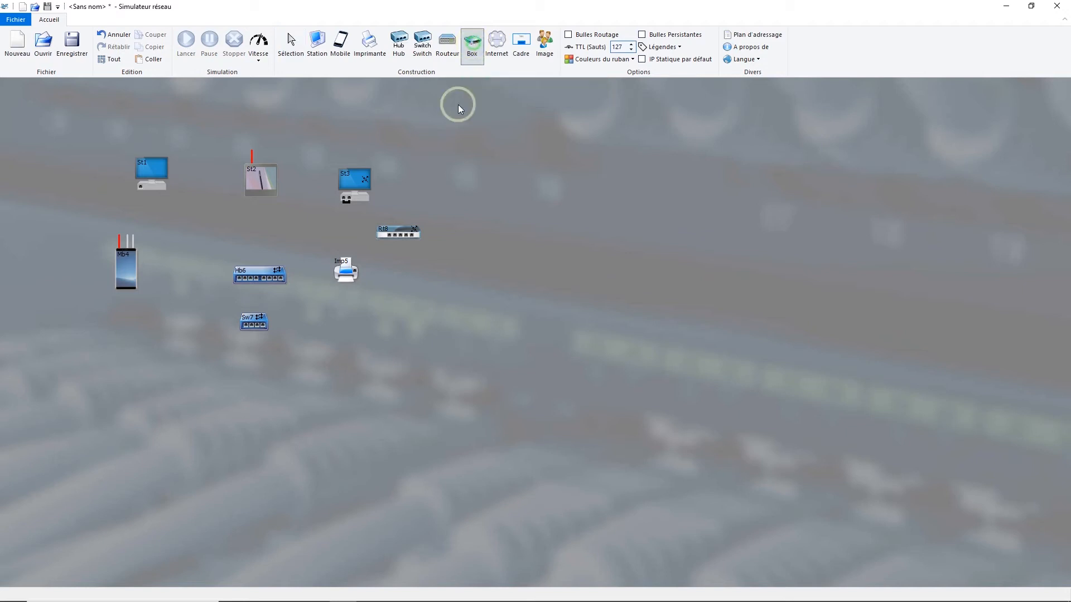
{"action": "left_click", "coordinate": [406, 303]}
{"action": "left_click", "coordinate": [410, 366]}
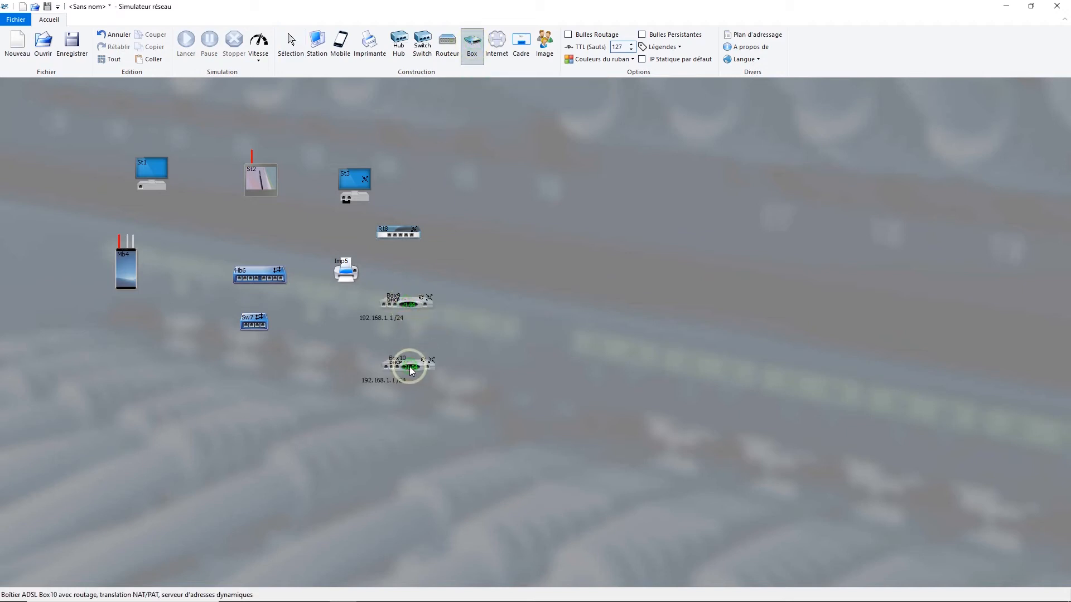
{"action": "right_click", "coordinate": [425, 416]}
{"action": "left_click", "coordinate": [379, 419]}
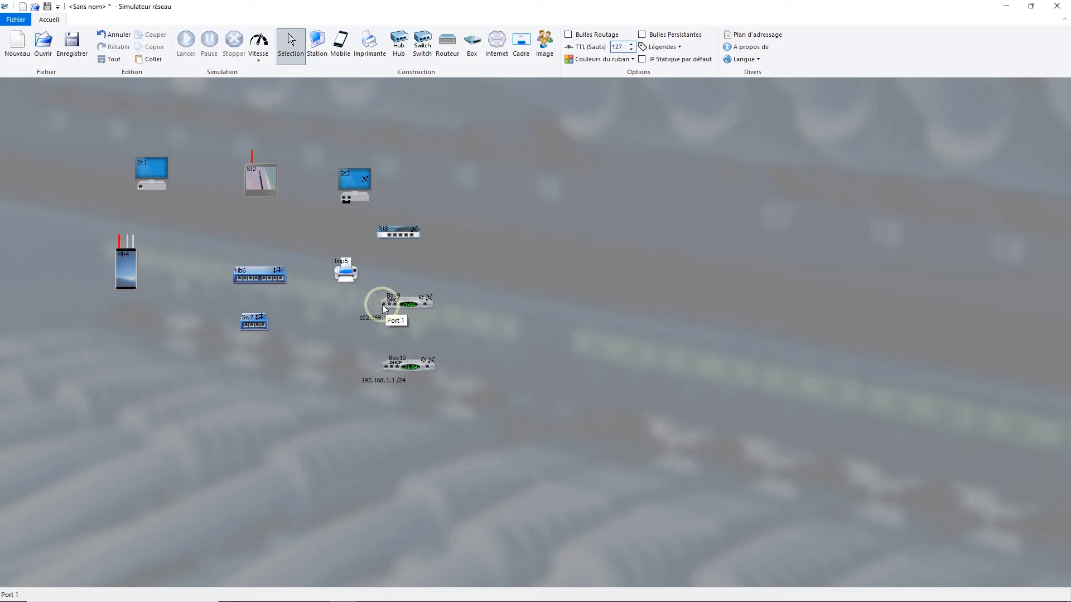
- Cable Box9 to port 8 of hub Hb6 and to printer Imp5, making the hub link a Câble croisé
{"action": "left_click_drag", "start_coordinate": [383, 304], "coordinate": [283, 281]}
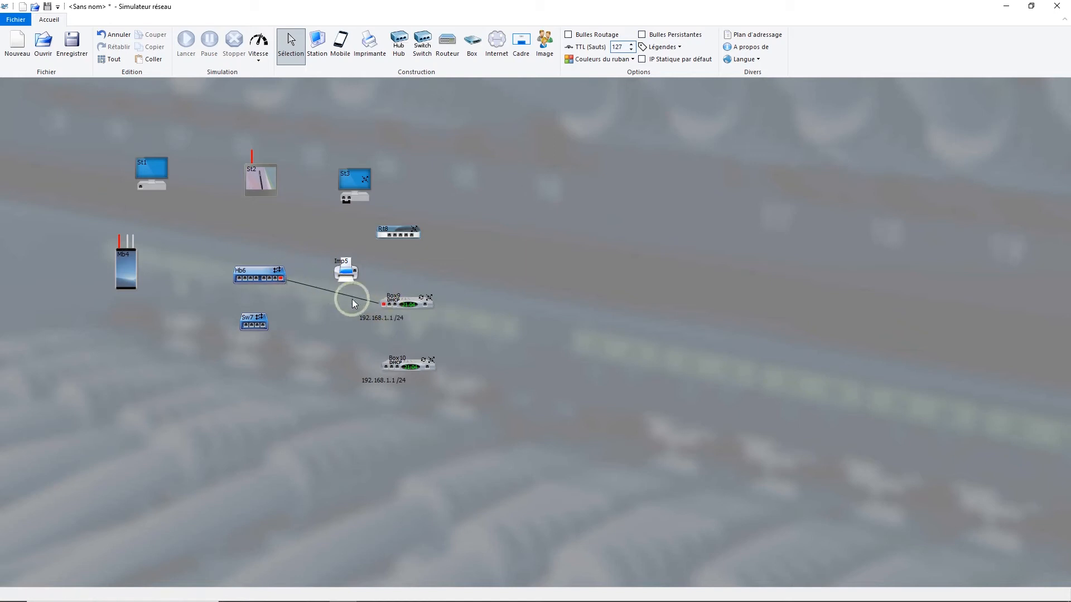
{"action": "left_click_drag", "start_coordinate": [392, 307], "coordinate": [358, 275]}
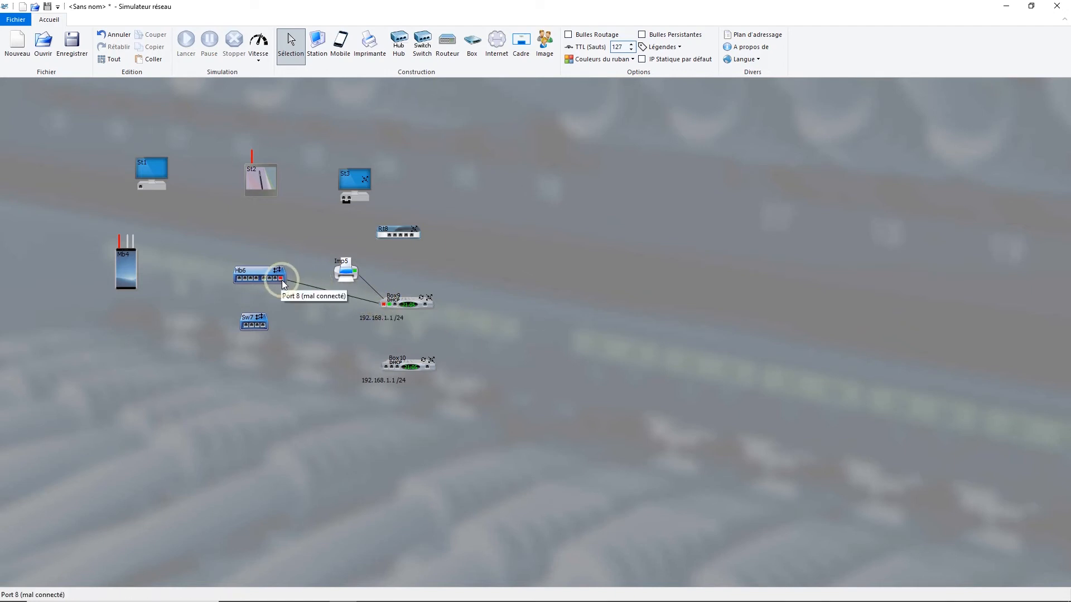
{"action": "right_click", "coordinate": [329, 290]}
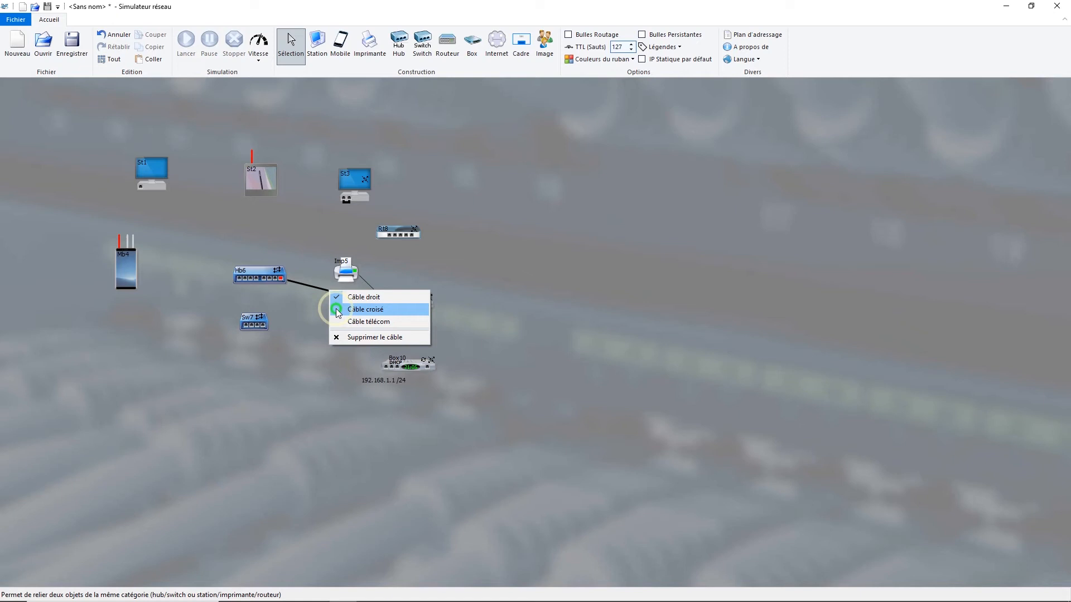
{"action": "left_click", "coordinate": [335, 309]}
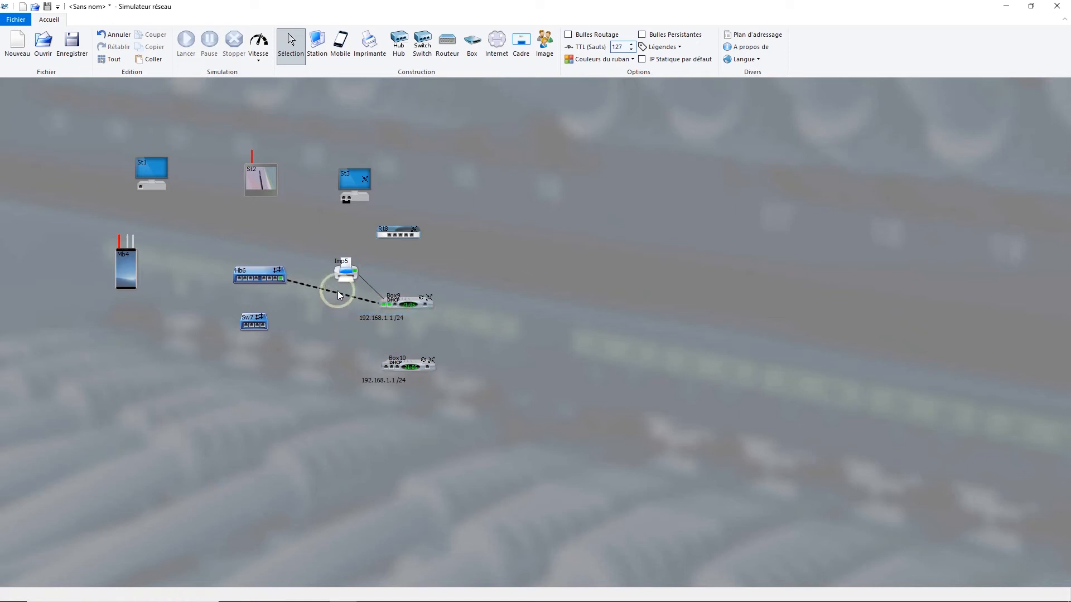
{"action": "double_click", "coordinate": [338, 295]}
{"action": "left_click", "coordinate": [489, 301]}
{"action": "left_click", "coordinate": [502, 332]}
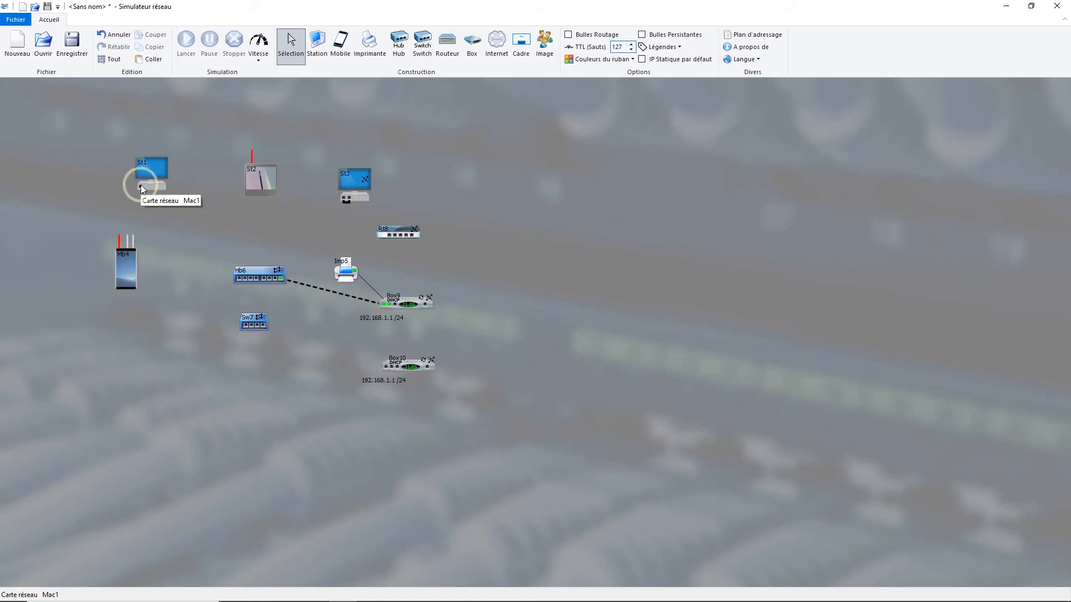
- Cable station St1 to the first port of hub Hb6 and station St3 to another free port of the same hub
{"action": "left_click_drag", "start_coordinate": [139, 186], "coordinate": [240, 276]}
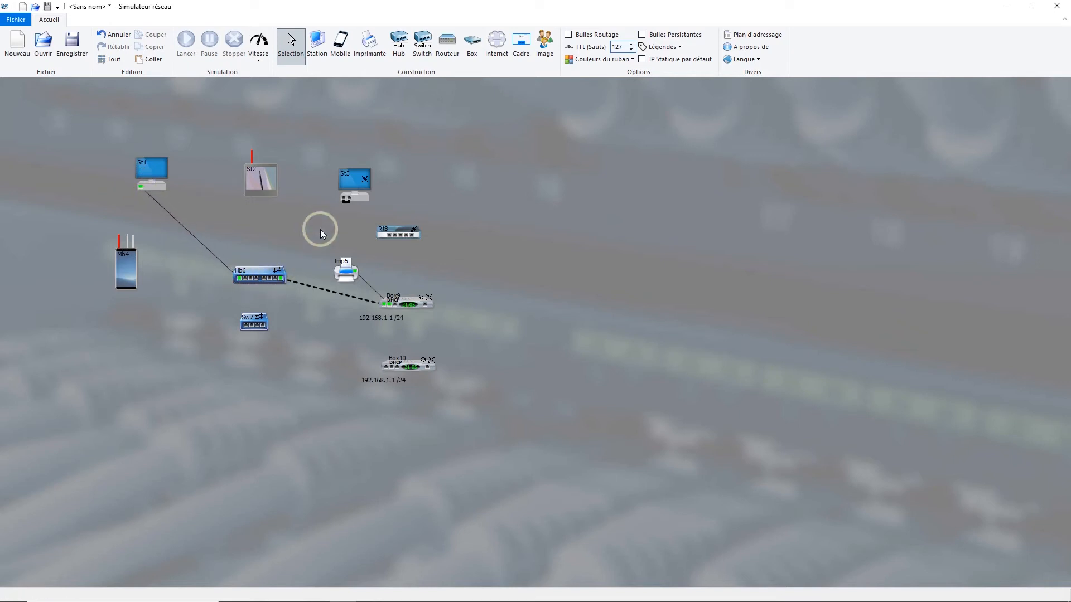
{"action": "left_click_drag", "start_coordinate": [344, 198], "coordinate": [265, 282]}
{"action": "left_click", "coordinate": [391, 185]}
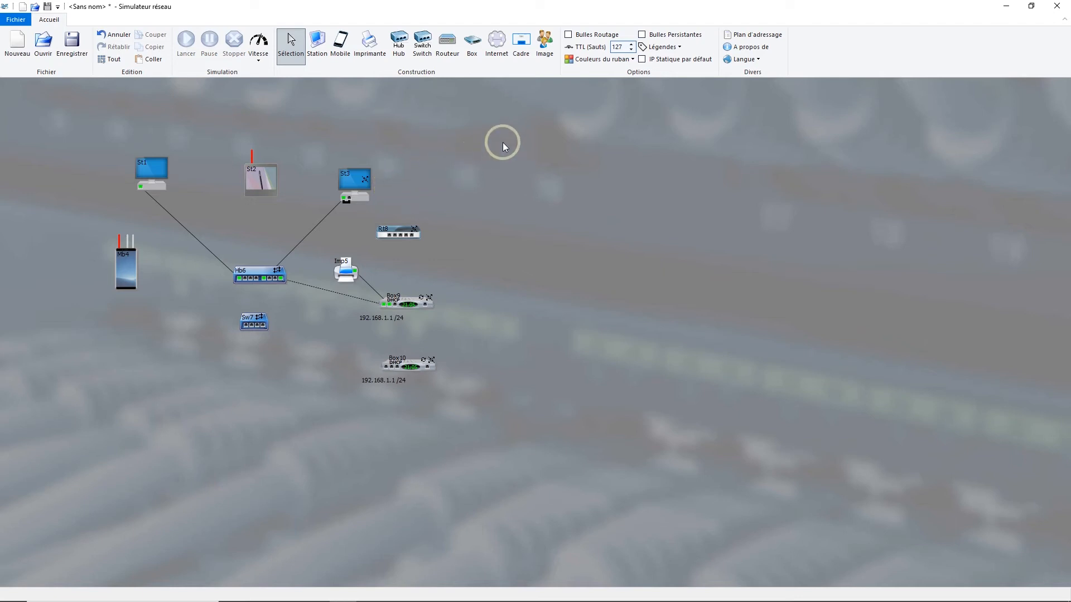
- Place an Internet component above and to the right of router Rt8, and select it
{"action": "left_click", "coordinate": [498, 49]}
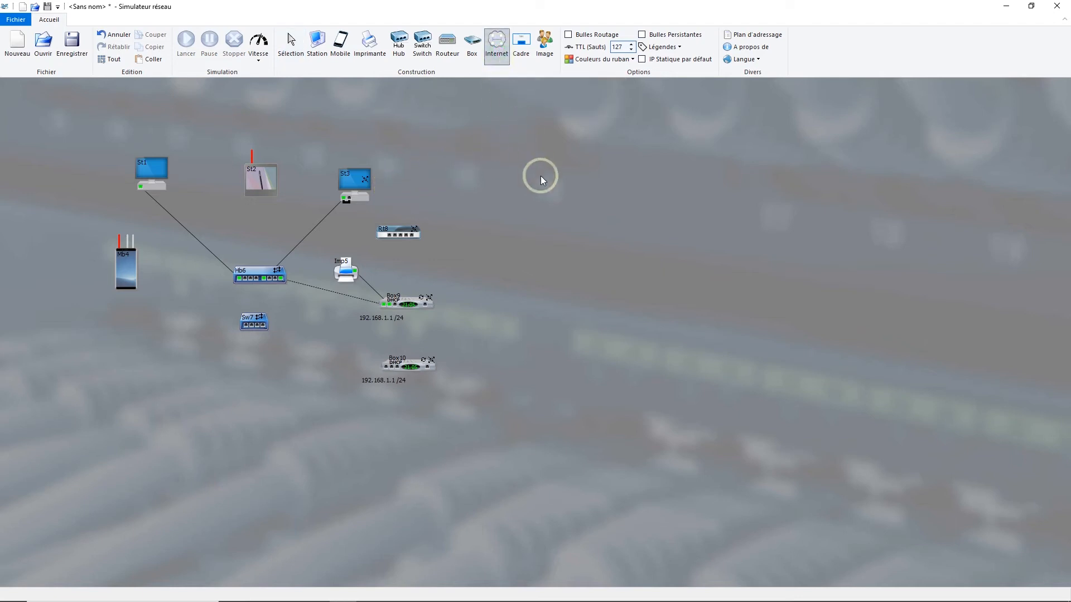
{"action": "left_click", "coordinate": [570, 183]}
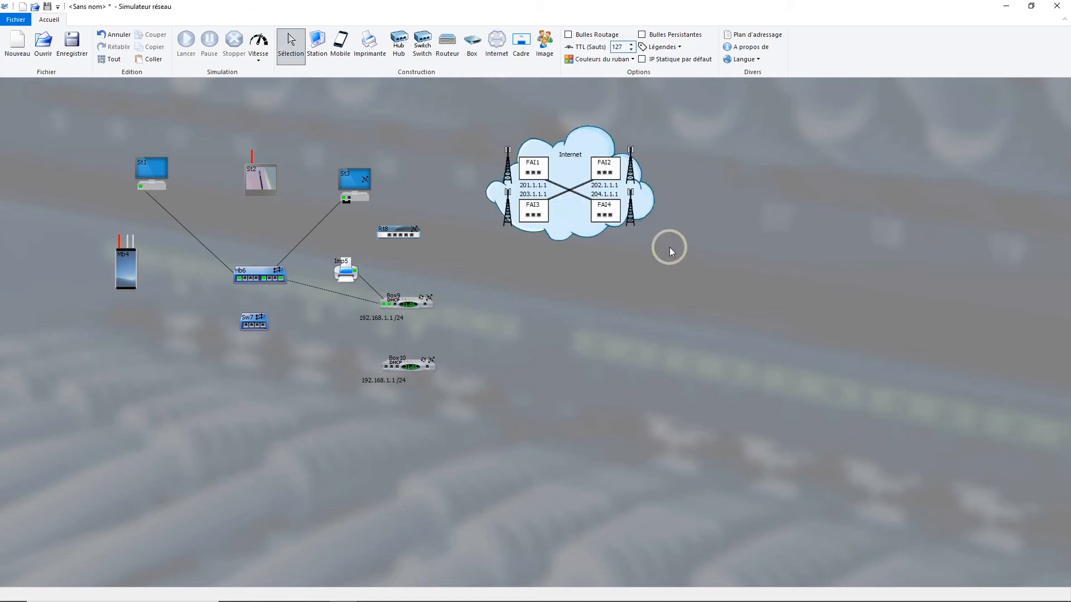
{"action": "left_click", "coordinate": [562, 172]}
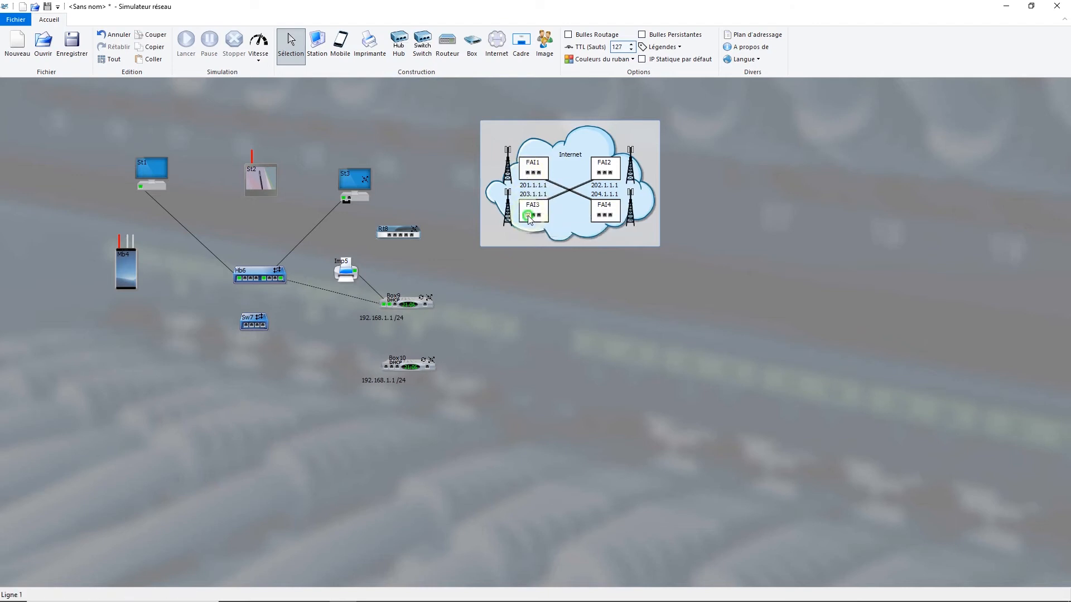
- Cable line 1 of provider FAI3 to the outer port of Box9 and make the link a Câble télécom
{"action": "left_click_drag", "start_coordinate": [529, 217], "coordinate": [424, 305]}
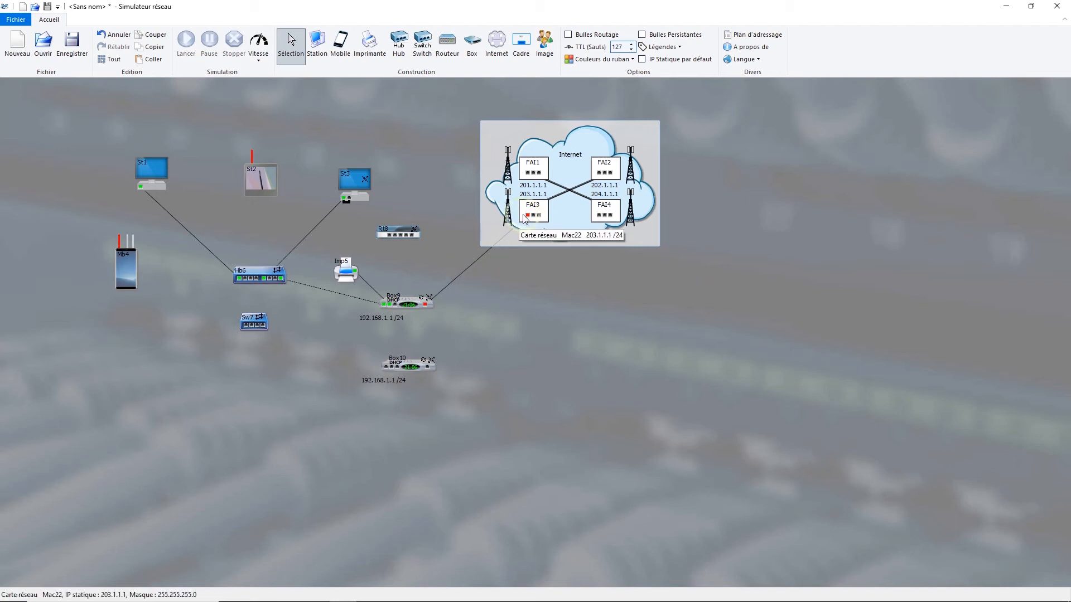
{"action": "right_click", "coordinate": [459, 276]}
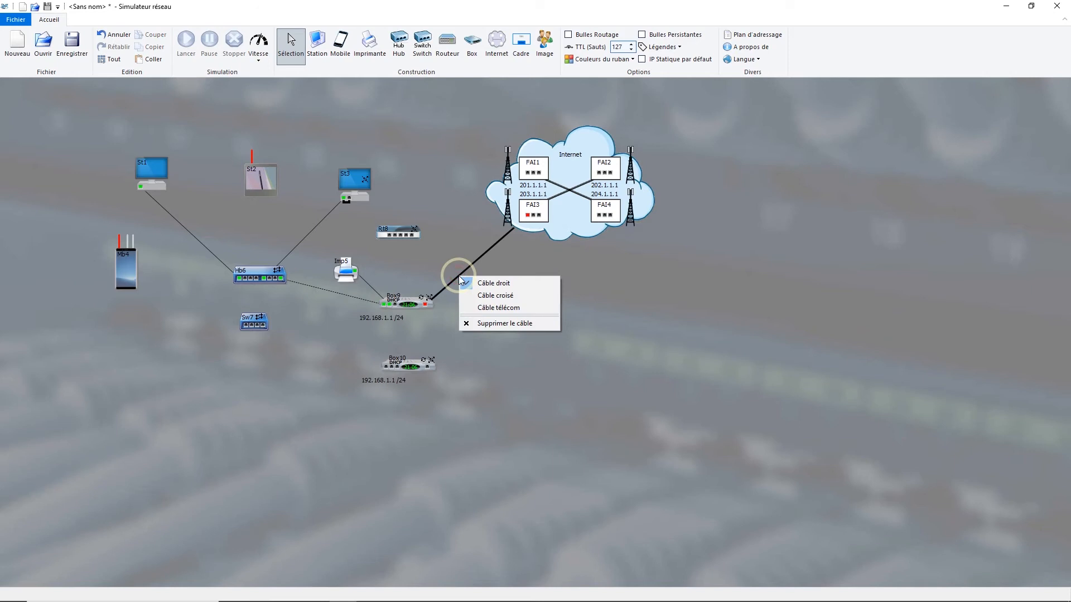
{"action": "left_click", "coordinate": [482, 310]}
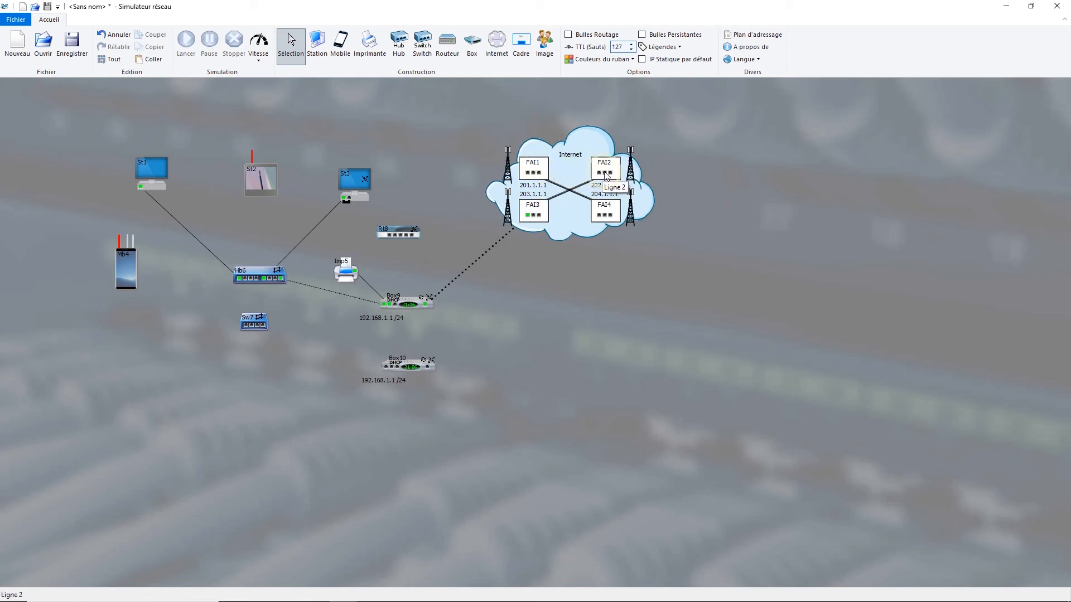
- Rename the Internet component's four providers, in order from FAI N°1 to FAI N°4, as Free, Bouygues, SFR and Orange
{"action": "double_click", "coordinate": [570, 184]}
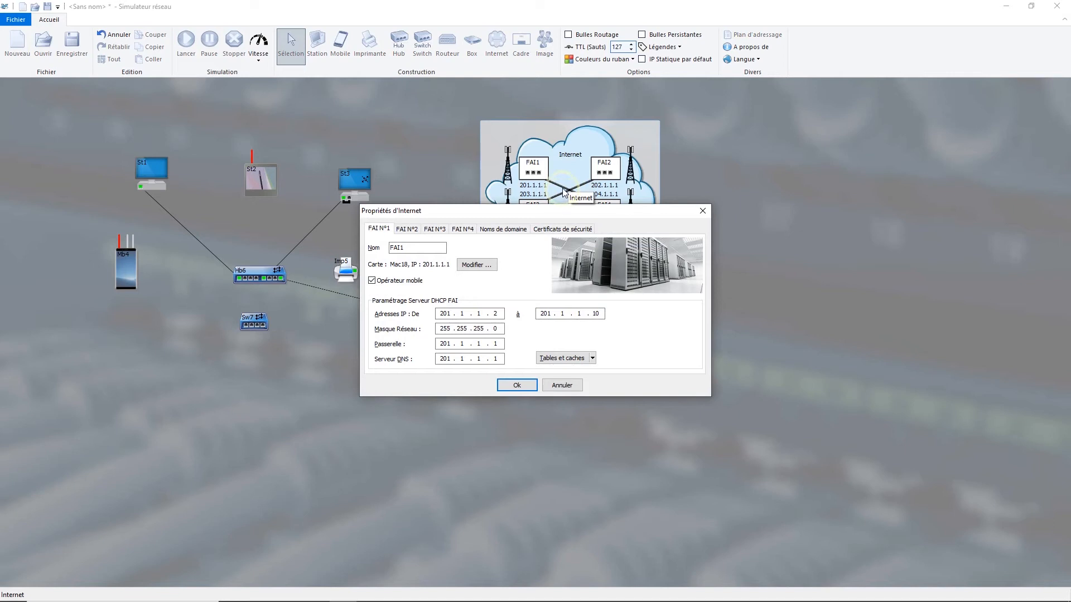
{"action": "left_click_drag", "start_coordinate": [418, 247], "coordinate": [372, 250]}
{"action": "type", "text": "F"}
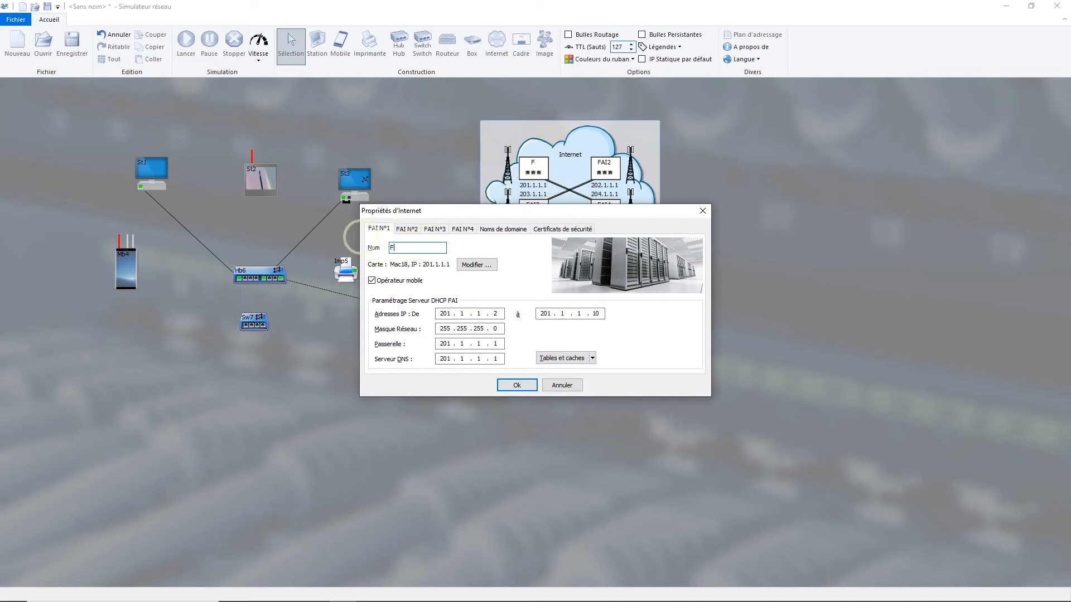
{"action": "type", "text": "ree"}
{"action": "left_click", "coordinate": [406, 229]}
{"action": "type", "text": "B"}
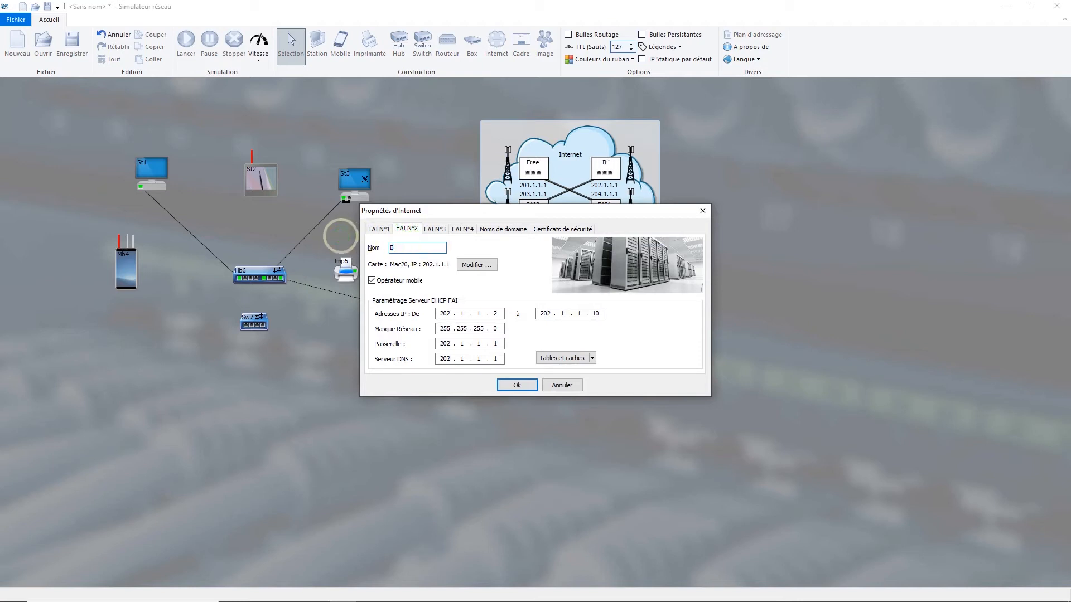
{"action": "type", "text": "ouygues"}
{"action": "left_click", "coordinate": [435, 229]}
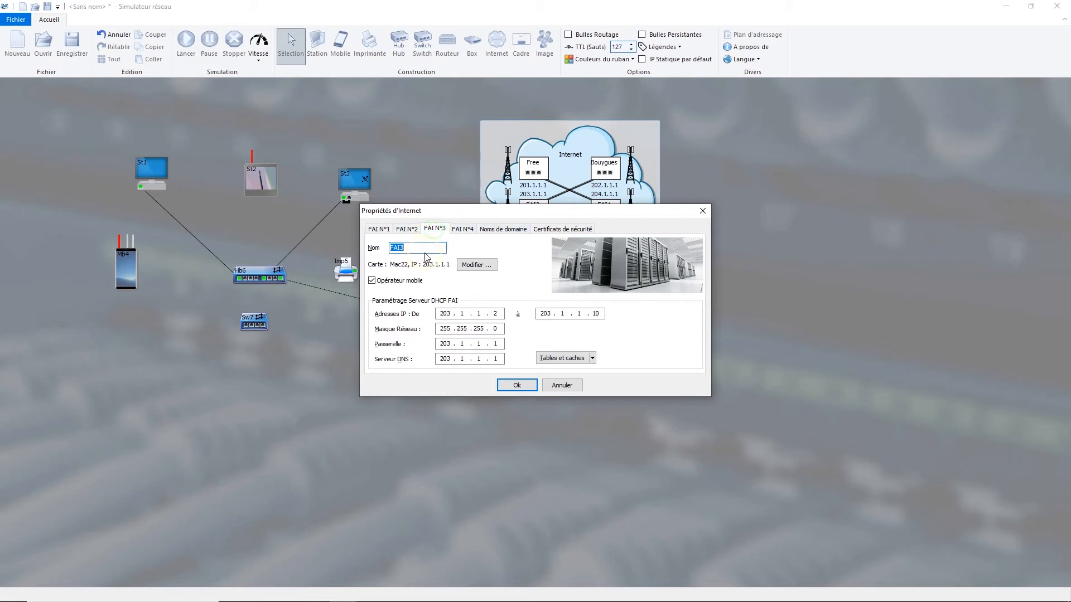
{"action": "type", "text": "SFR"}
{"action": "left_click", "coordinate": [456, 231]}
{"action": "type", "text": "Orange"}
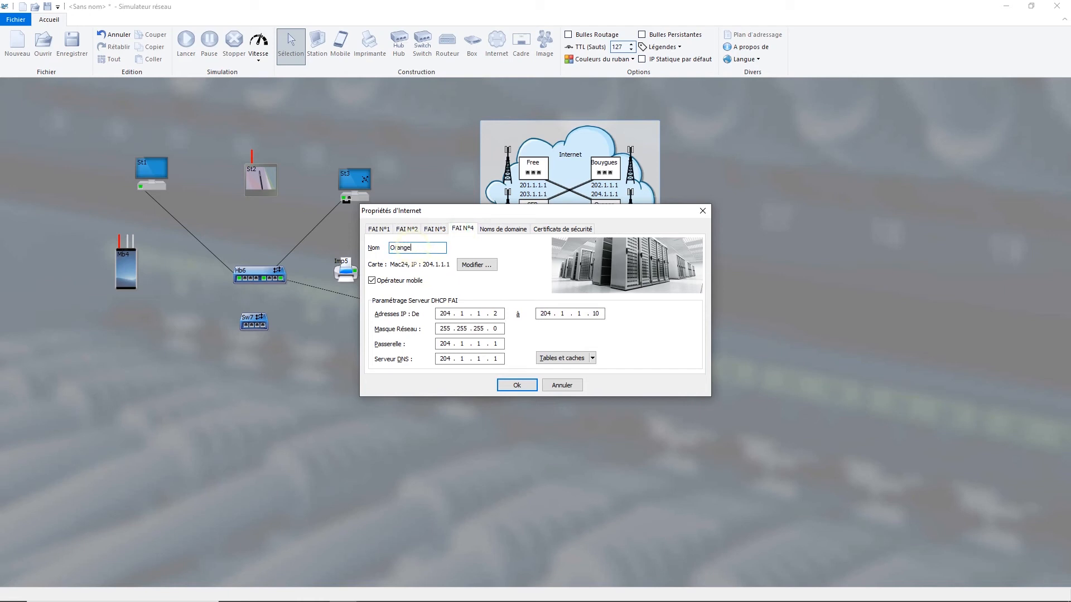
- Move the Internet properties dialog clear of the cloud and disable Opérateur mobile for provider SFR
{"action": "left_click_drag", "start_coordinate": [469, 215], "coordinate": [591, 306]}
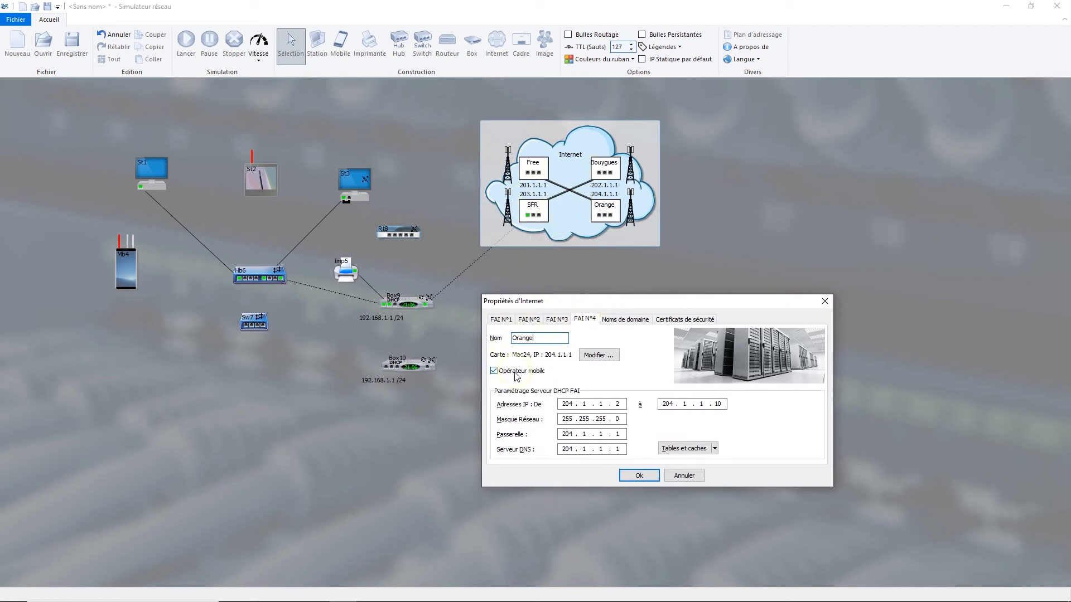
{"action": "left_click", "coordinate": [553, 320]}
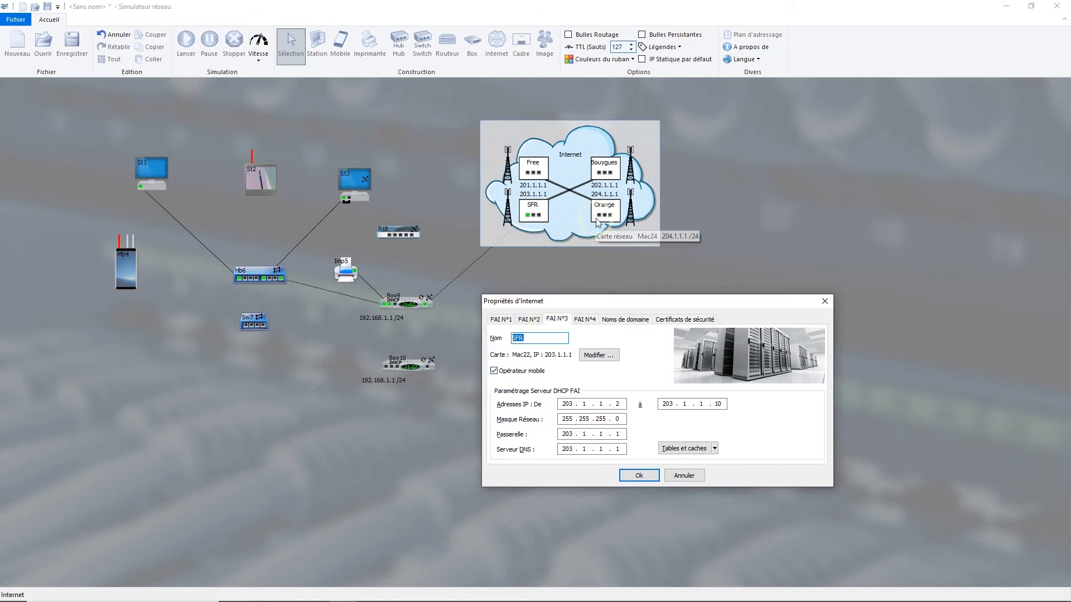
{"action": "left_click", "coordinate": [494, 371]}
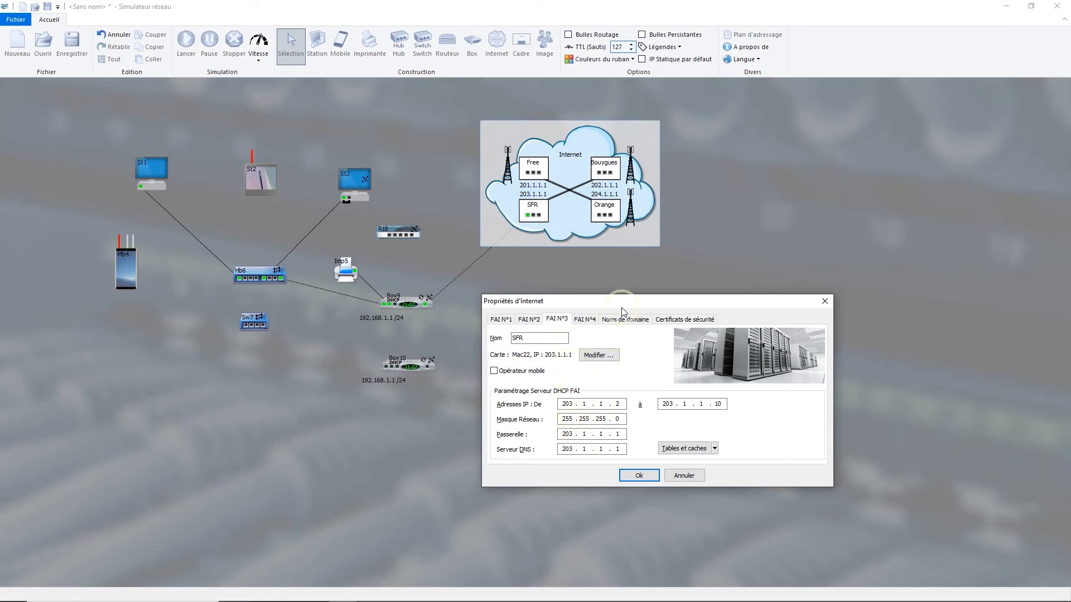
- Review the Internet component's domain name and security certificate settings, then accept its properties and deselect it
{"action": "left_click_drag", "start_coordinate": [626, 303], "coordinate": [609, 304]}
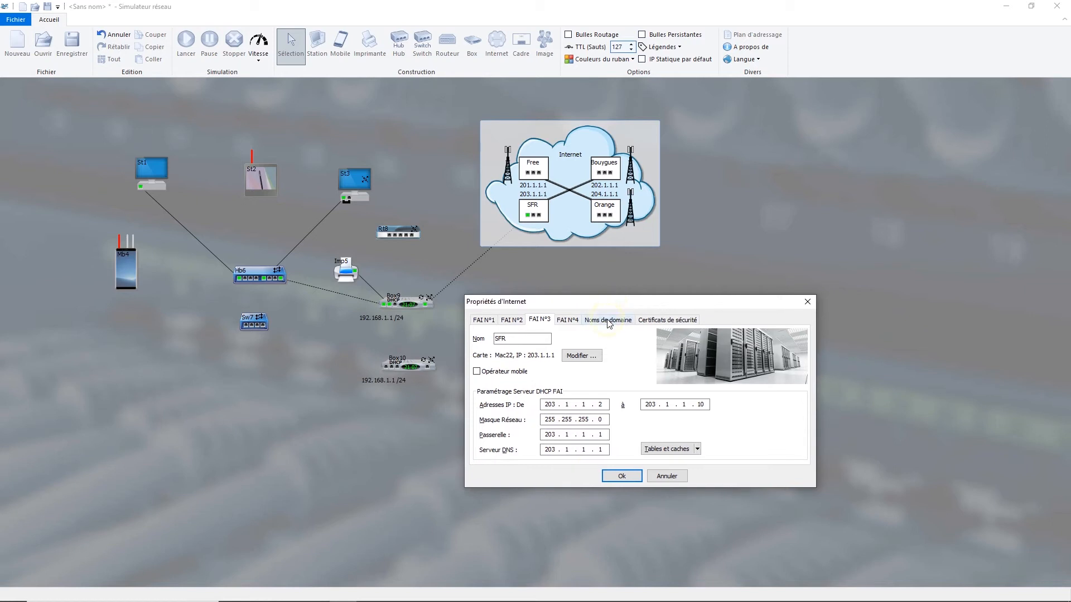
{"action": "left_click", "coordinate": [608, 320]}
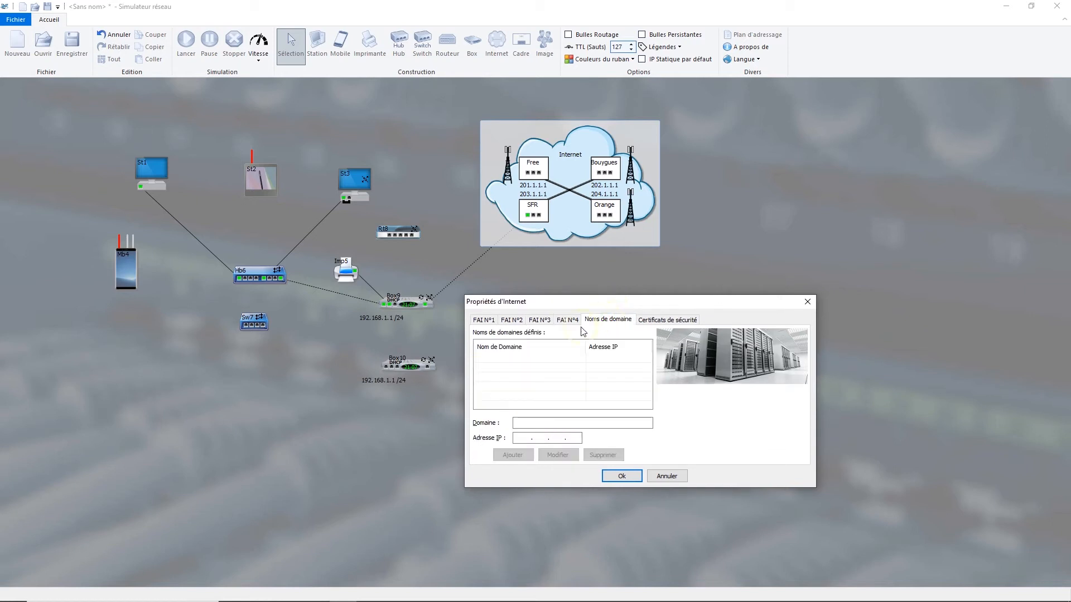
{"action": "left_click", "coordinate": [669, 321]}
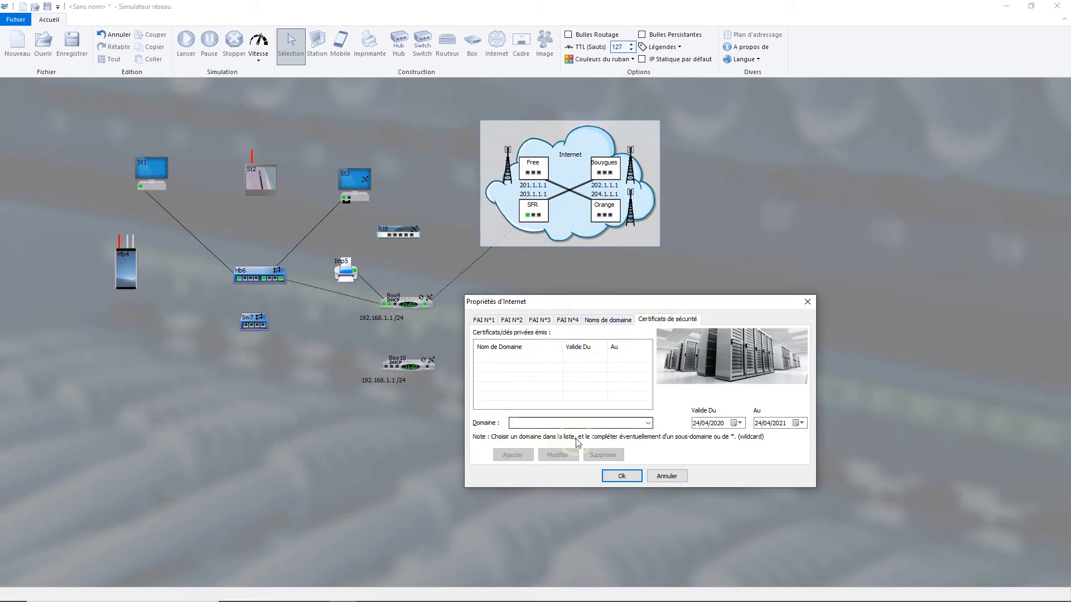
{"action": "left_click", "coordinate": [619, 477]}
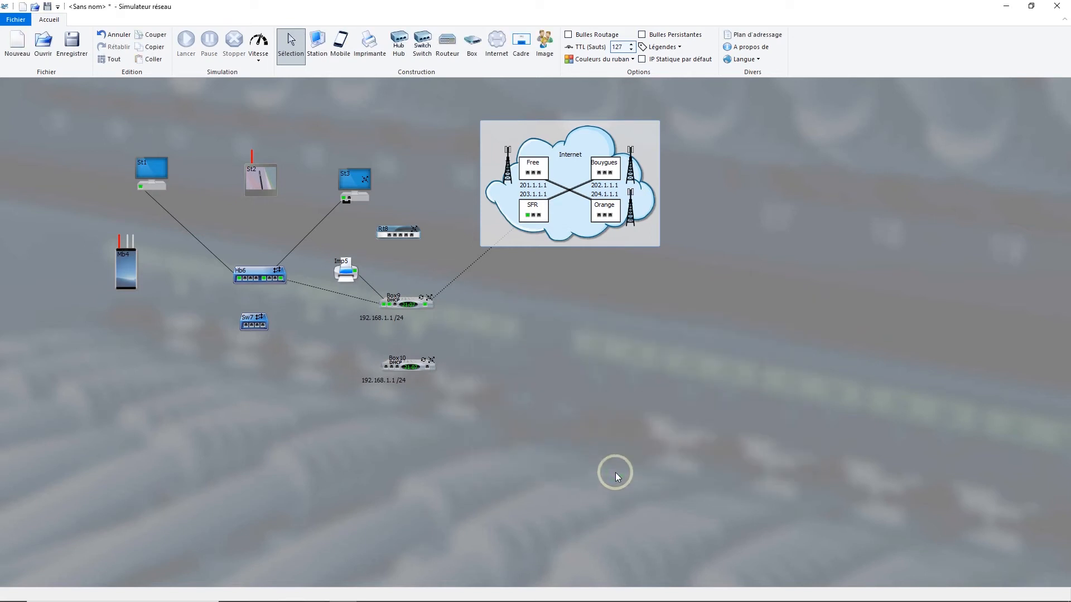
{"action": "left_click", "coordinate": [586, 305]}
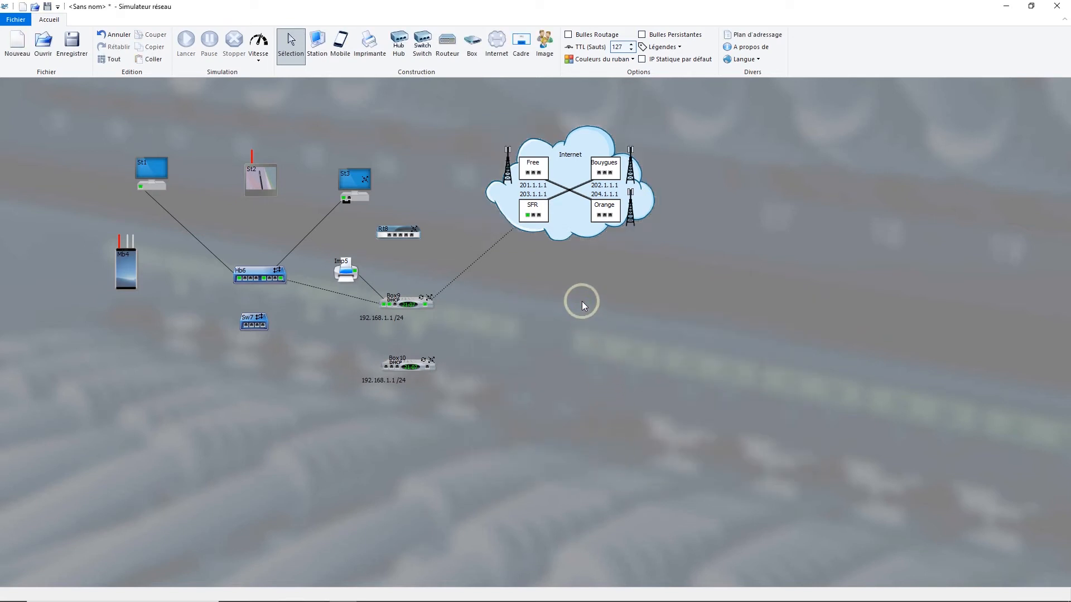
- Add a frame enclosing St1, St2, mobile Mb4, hub Hb6 and switch Sw7
{"action": "left_click", "coordinate": [520, 49]}
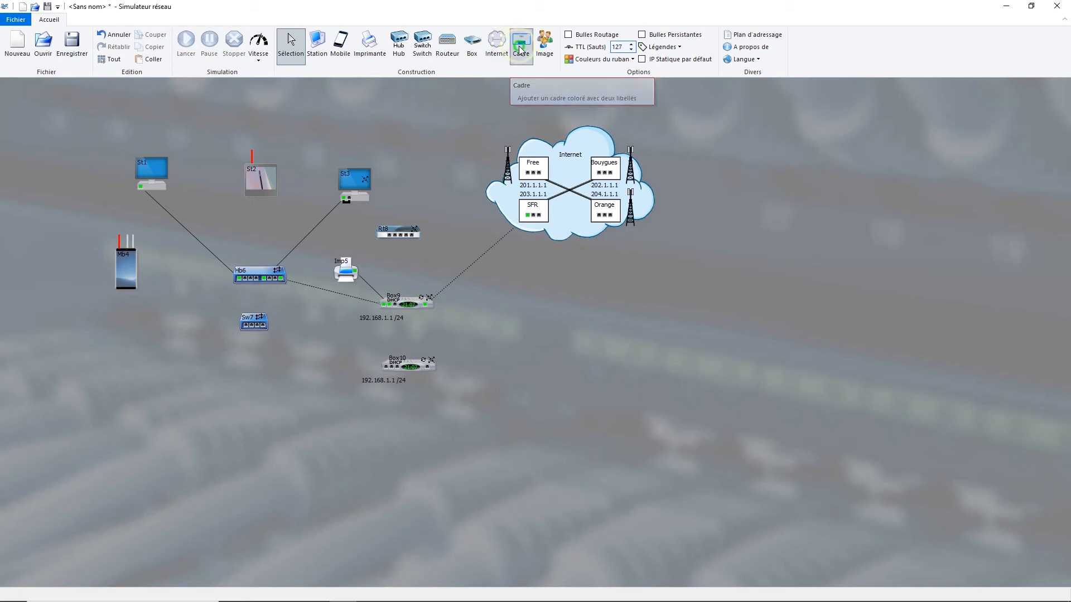
{"action": "left_click", "coordinate": [476, 316]}
{"action": "left_click_drag", "start_coordinate": [481, 352], "coordinate": [300, 358]}
- Set the frame's top text to Réseau Entreprise and its bottom text to 192.168.0.0/24
{"action": "double_click", "coordinate": [194, 134]}
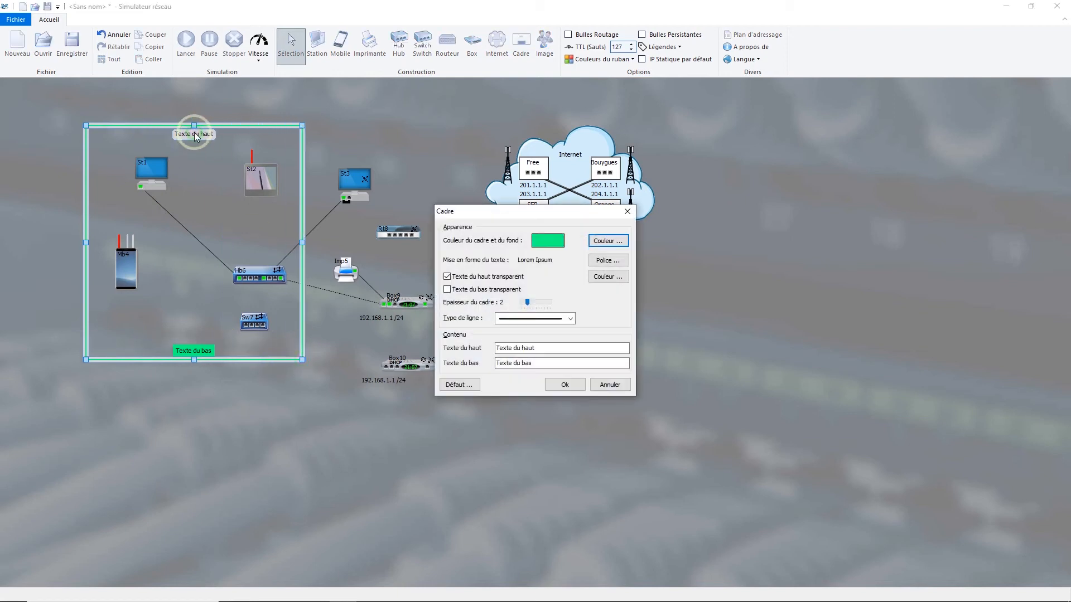
{"action": "left_click_drag", "start_coordinate": [541, 348], "coordinate": [398, 333]}
{"action": "type", "text": "Ré"}
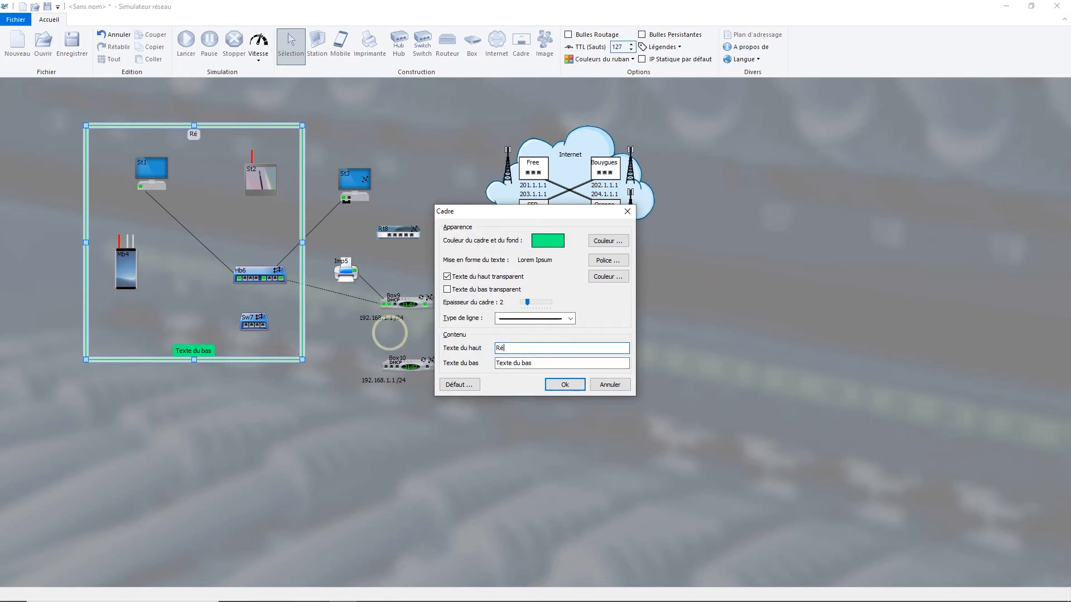
{"action": "type", "text": "seau Entreprise"}
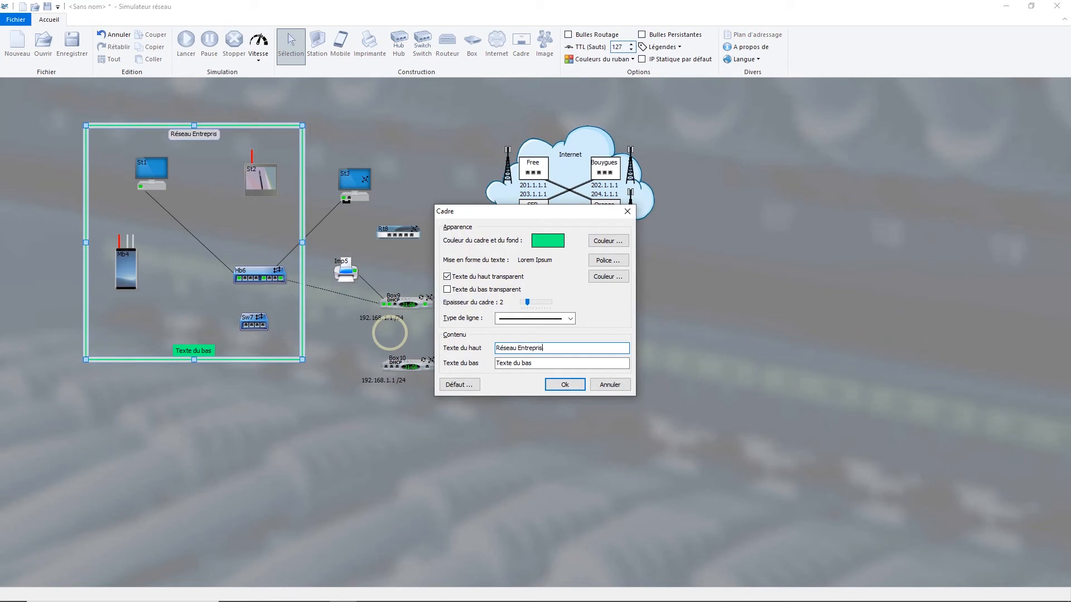
{"action": "left_click_drag", "start_coordinate": [543, 366], "coordinate": [462, 363]}
{"action": "type", "text": "192.168.0.0/24"}
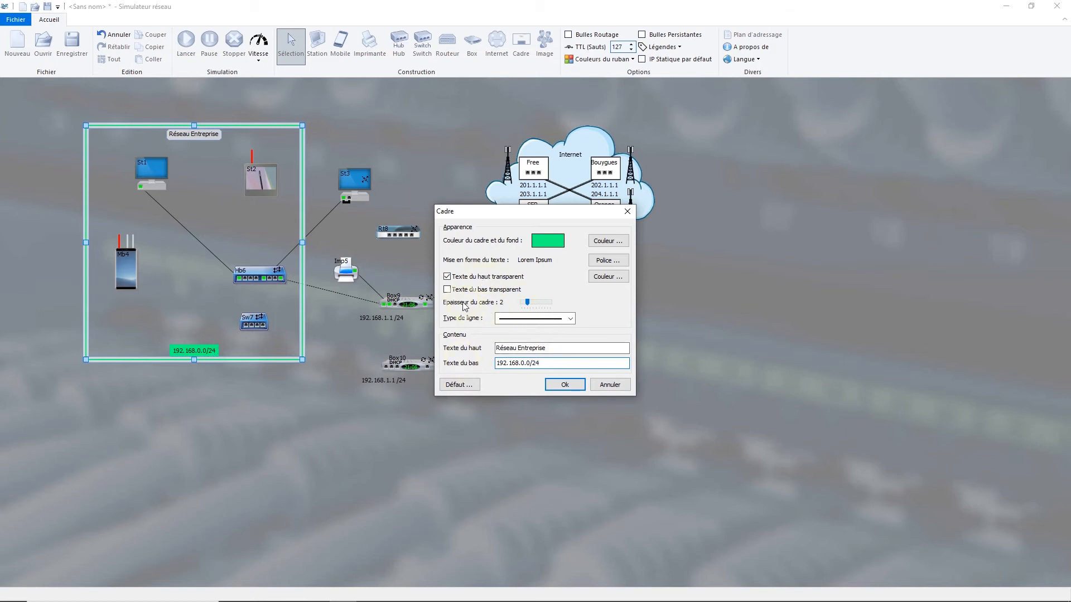
- Change the frame's border and background colour to orange-red
{"action": "left_click", "coordinate": [602, 244]}
{"action": "left_click", "coordinate": [604, 230]}
{"action": "left_click", "coordinate": [511, 393]}
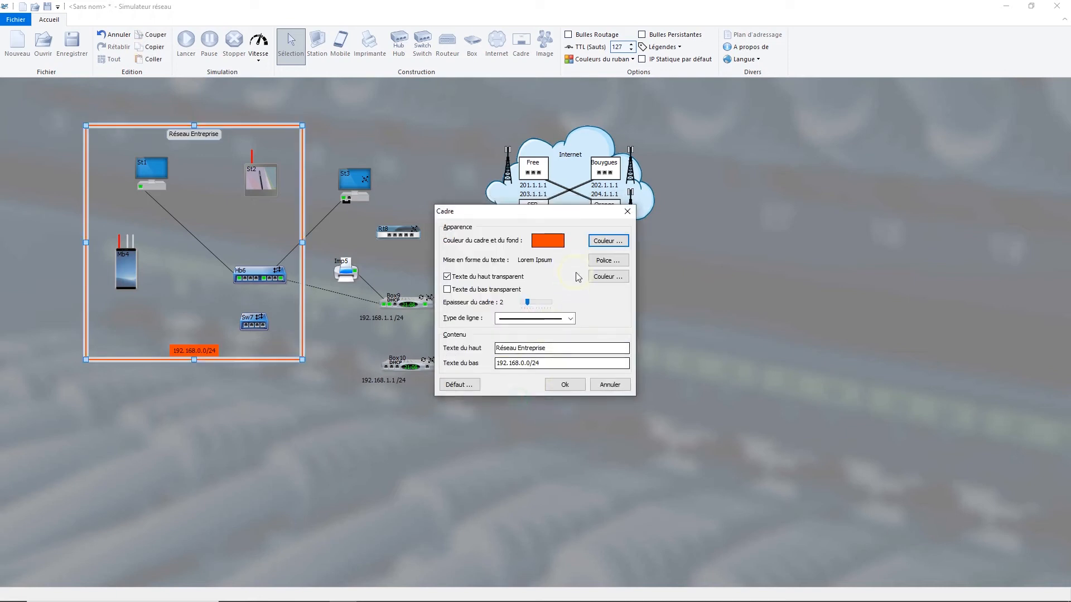
- Set the frame's text font to Times New Roman CE, size 10, and apply the frame settings
{"action": "left_click", "coordinate": [608, 261]}
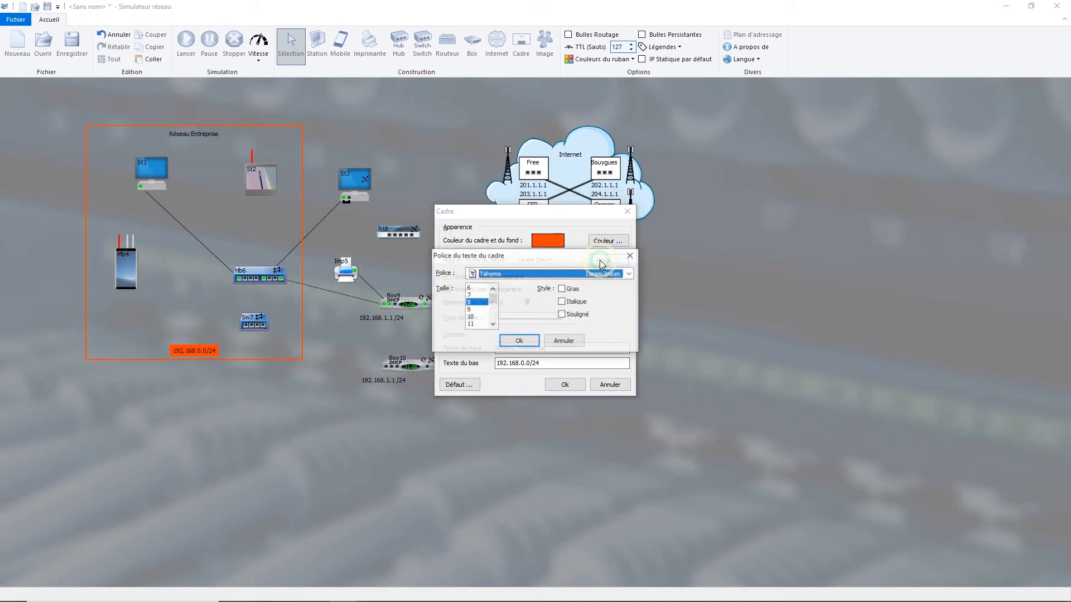
{"action": "left_click", "coordinate": [490, 274]}
{"action": "left_click", "coordinate": [506, 316]}
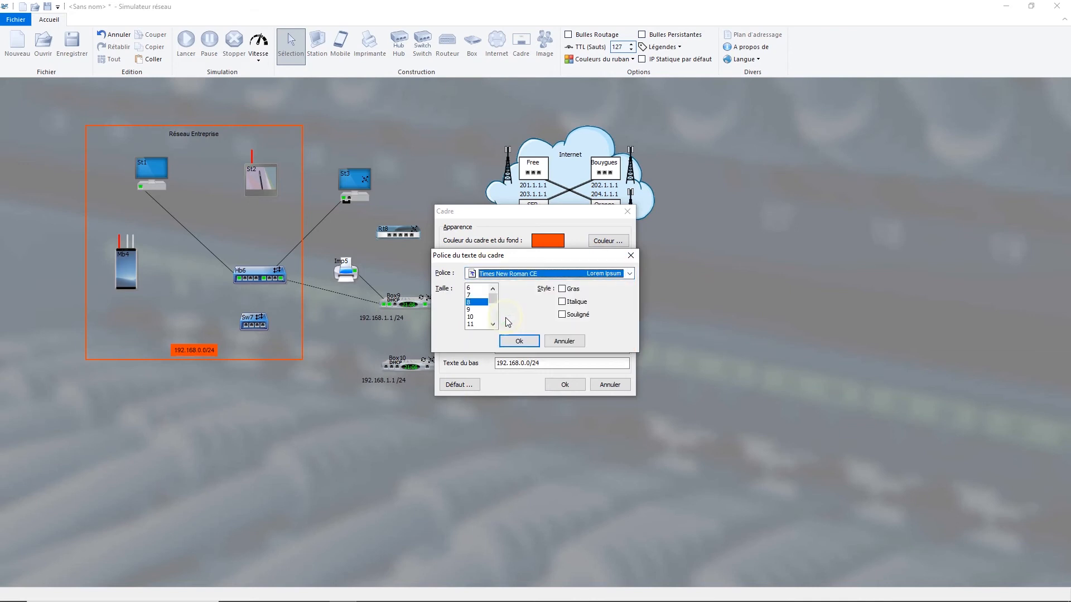
{"action": "left_click", "coordinate": [477, 319]}
{"action": "left_click", "coordinate": [517, 341]}
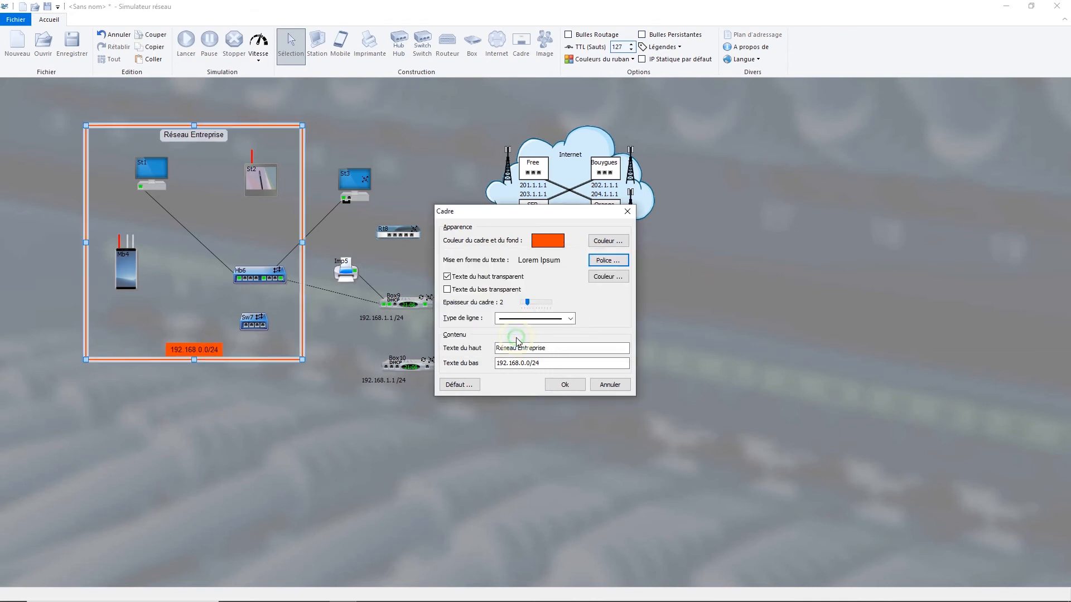
{"action": "left_click", "coordinate": [567, 391]}
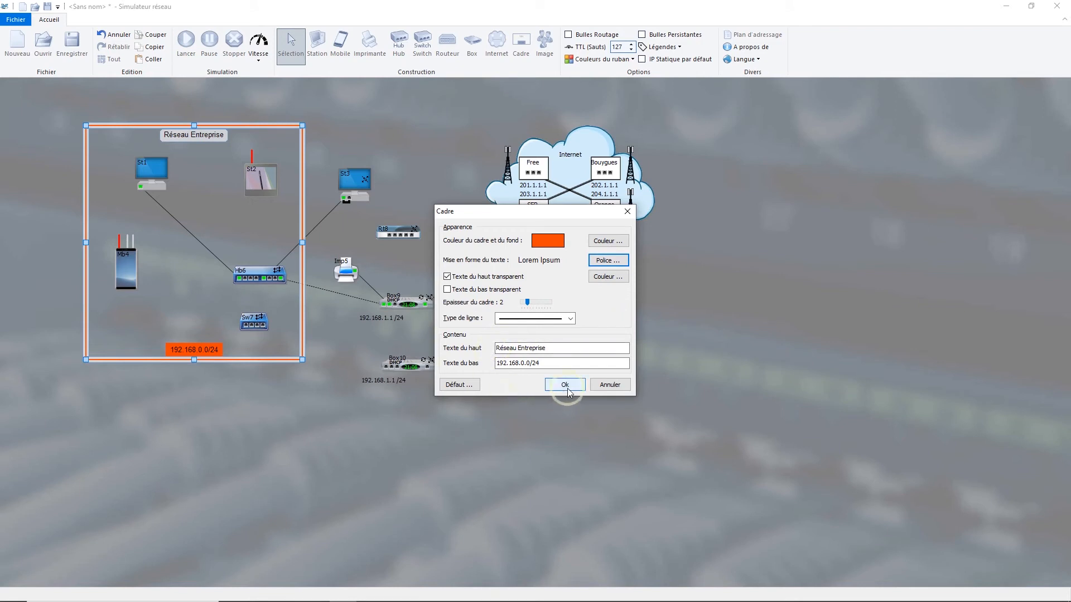
{"action": "left_click", "coordinate": [327, 420]}
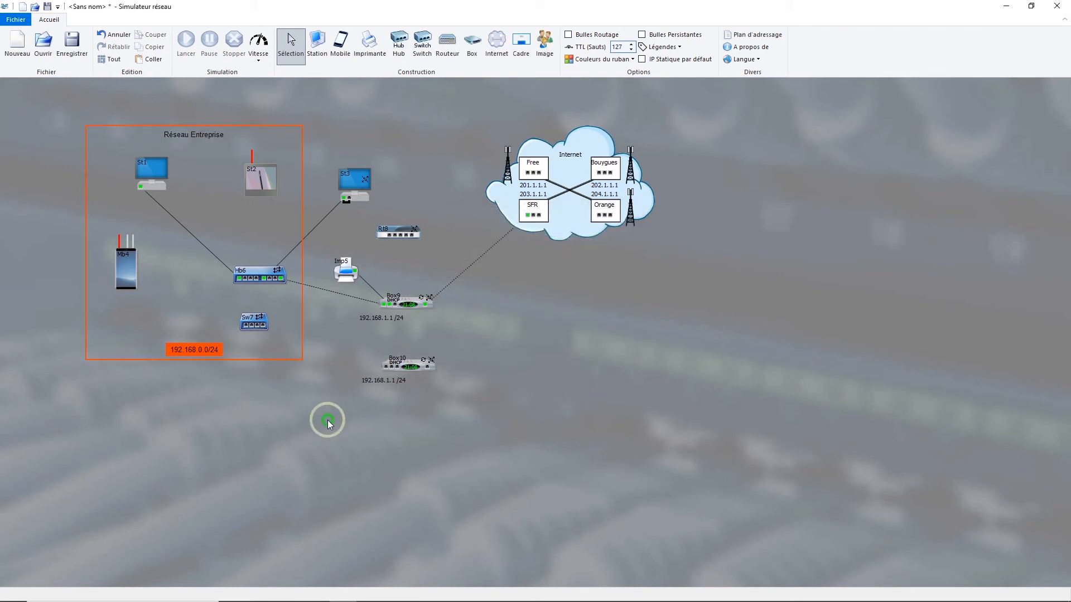
{"action": "left_click", "coordinate": [194, 350]}
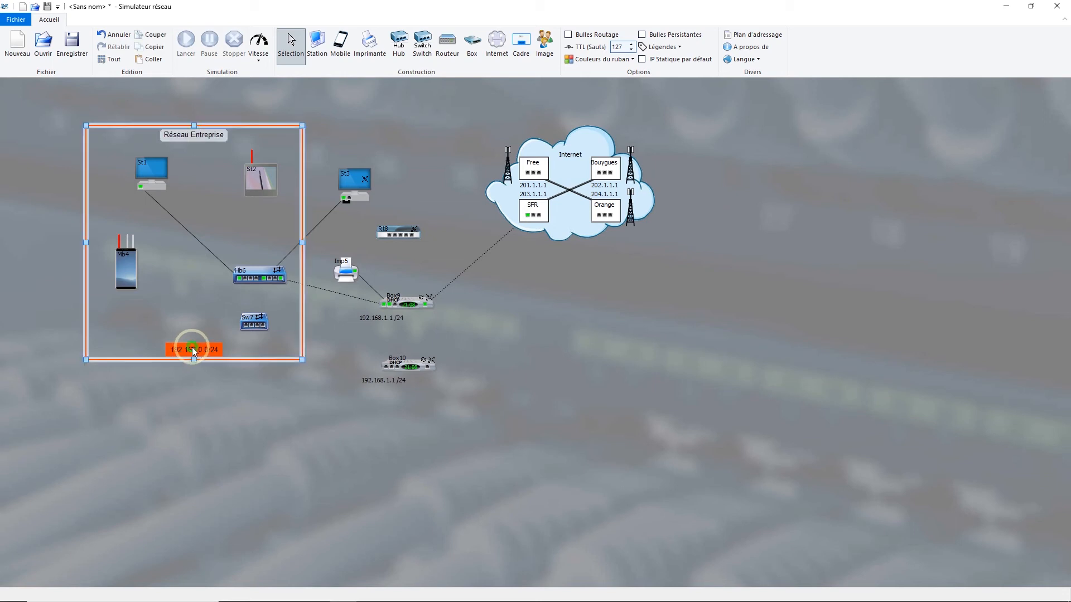
{"action": "left_click", "coordinate": [559, 343]}
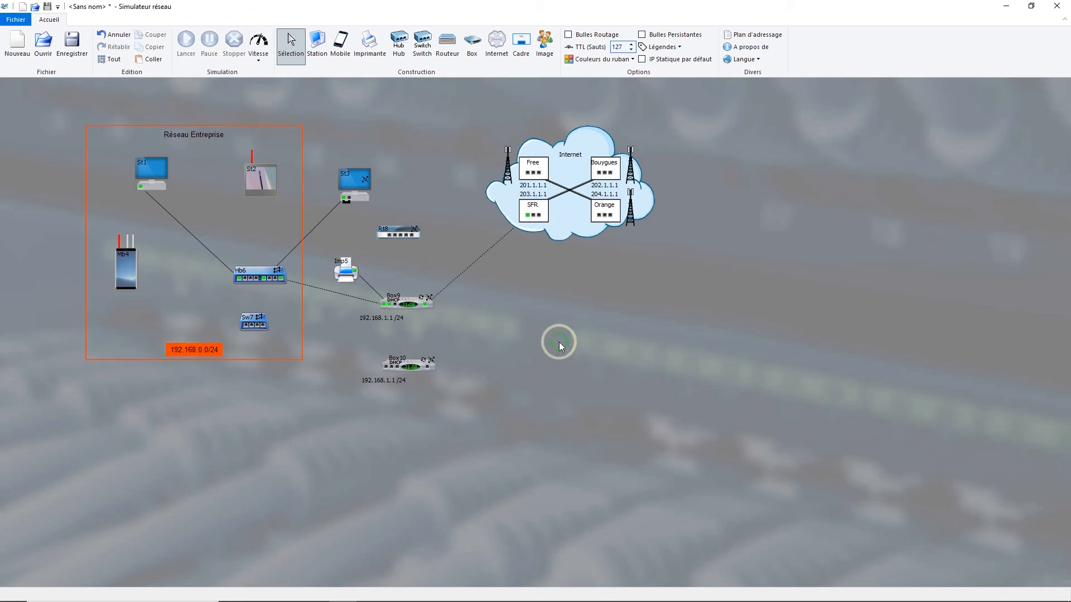
- Duplicate the Réseau Entreprise frame, then move and narrow the copy around St3, router Rt8, printer Imp5 and the two boxes
{"action": "left_click", "coordinate": [206, 138]}
{"action": "key", "text": "ctrl+v"}
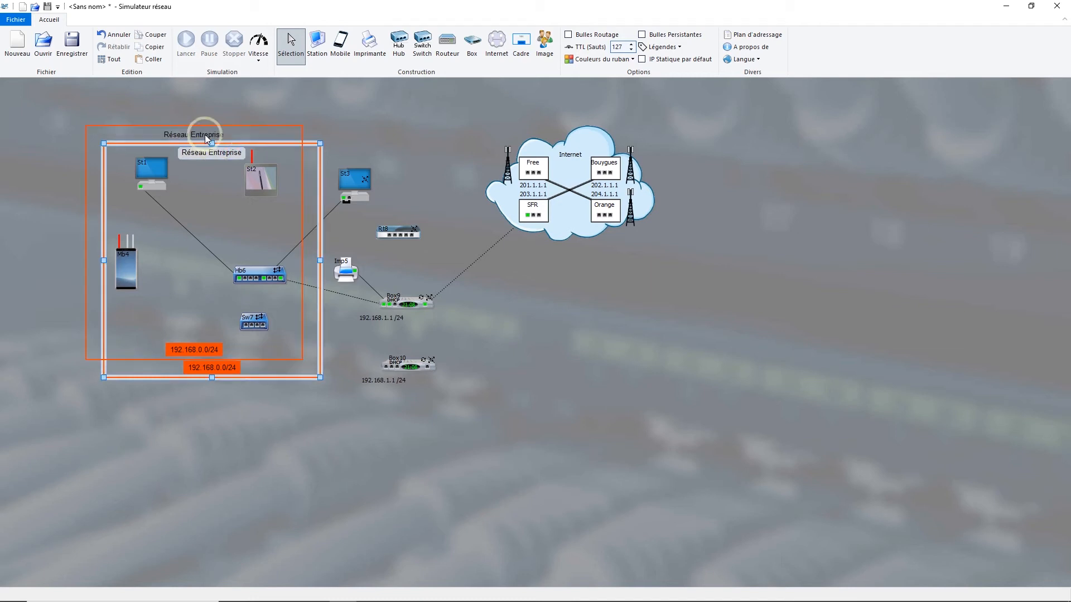
{"action": "left_click_drag", "start_coordinate": [209, 151], "coordinate": [433, 176]}
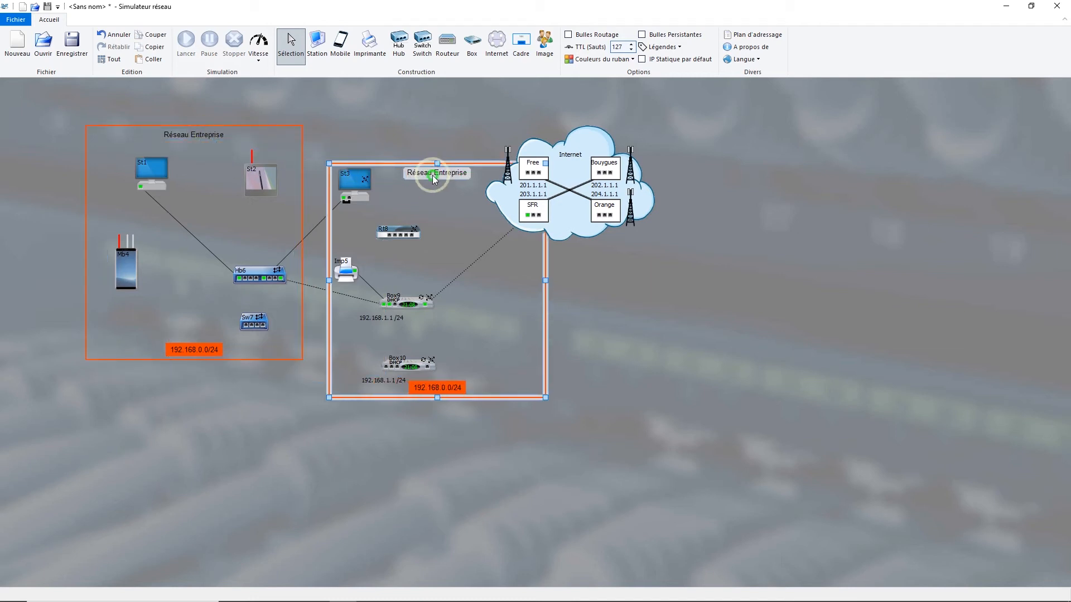
{"action": "left_click_drag", "start_coordinate": [545, 397], "coordinate": [472, 386]}
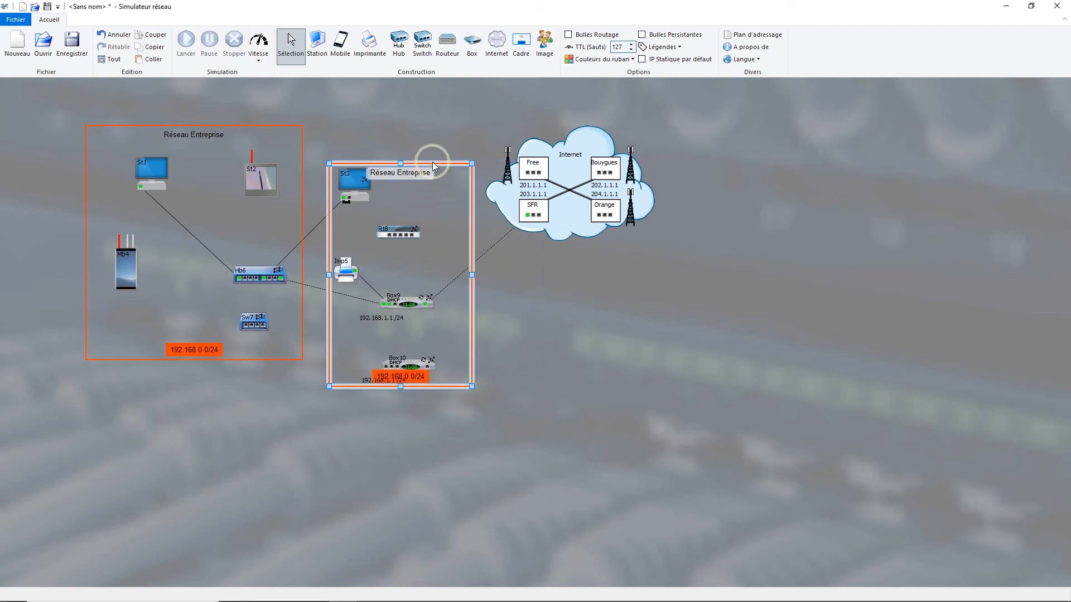
{"action": "left_click_drag", "start_coordinate": [433, 163], "coordinate": [423, 163]}
{"action": "left_click", "coordinate": [531, 276]}
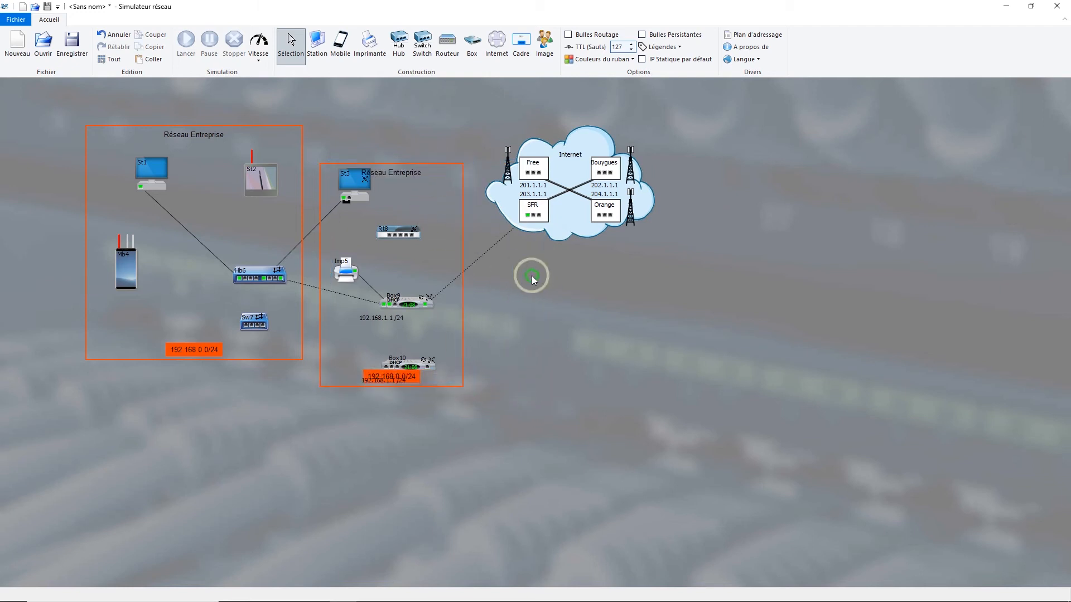
- Extend the copied frame's lower edge so it passes below Box10's address label
{"action": "left_click", "coordinate": [451, 385]}
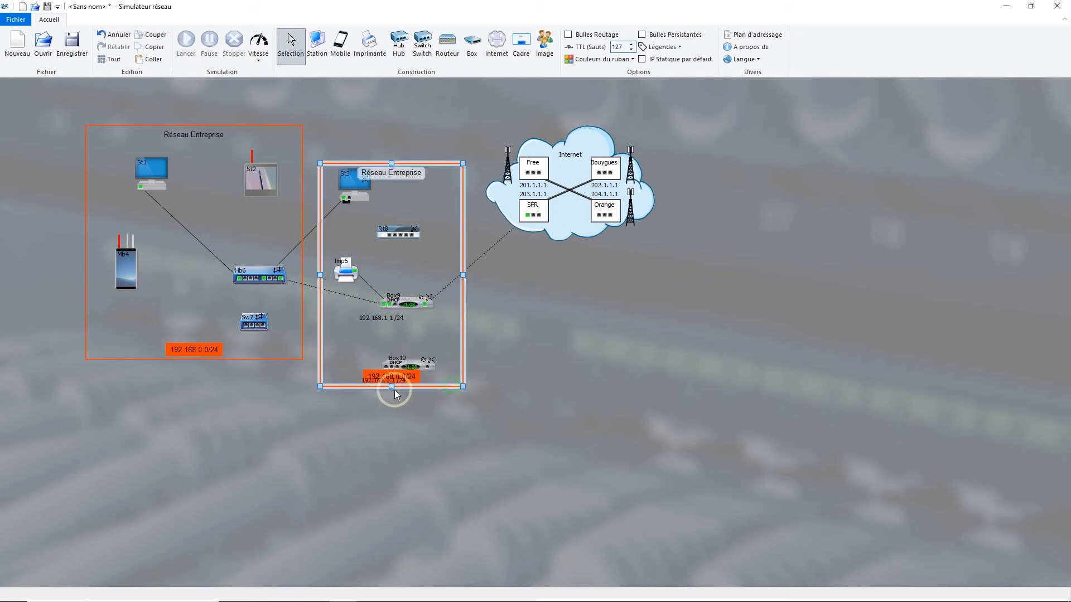
{"action": "left_click_drag", "start_coordinate": [390, 386], "coordinate": [390, 408]}
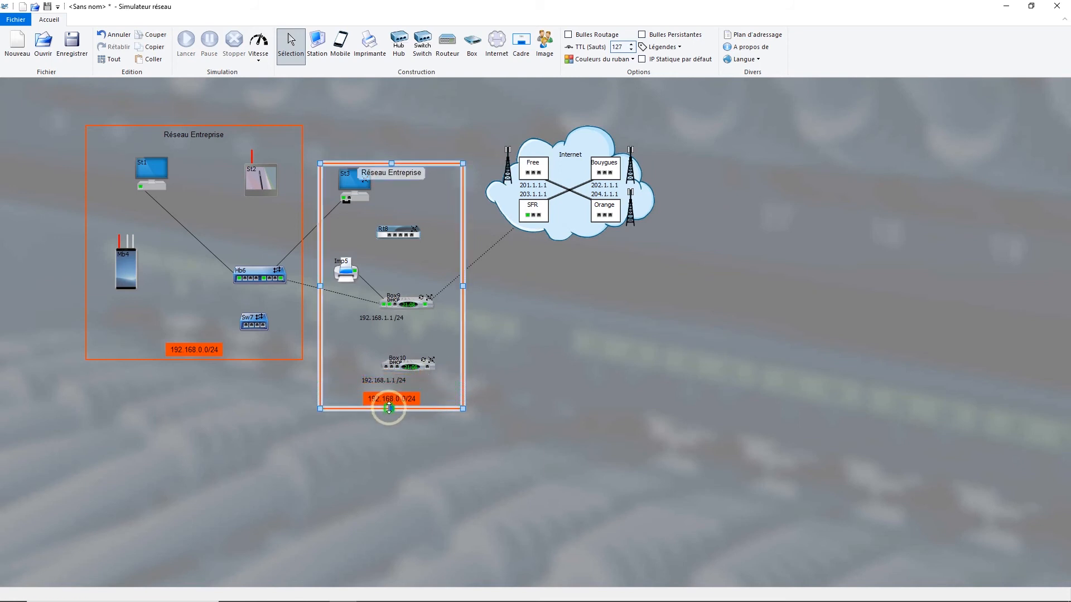
{"action": "left_click", "coordinate": [521, 302]}
{"action": "left_click", "coordinate": [544, 44]}
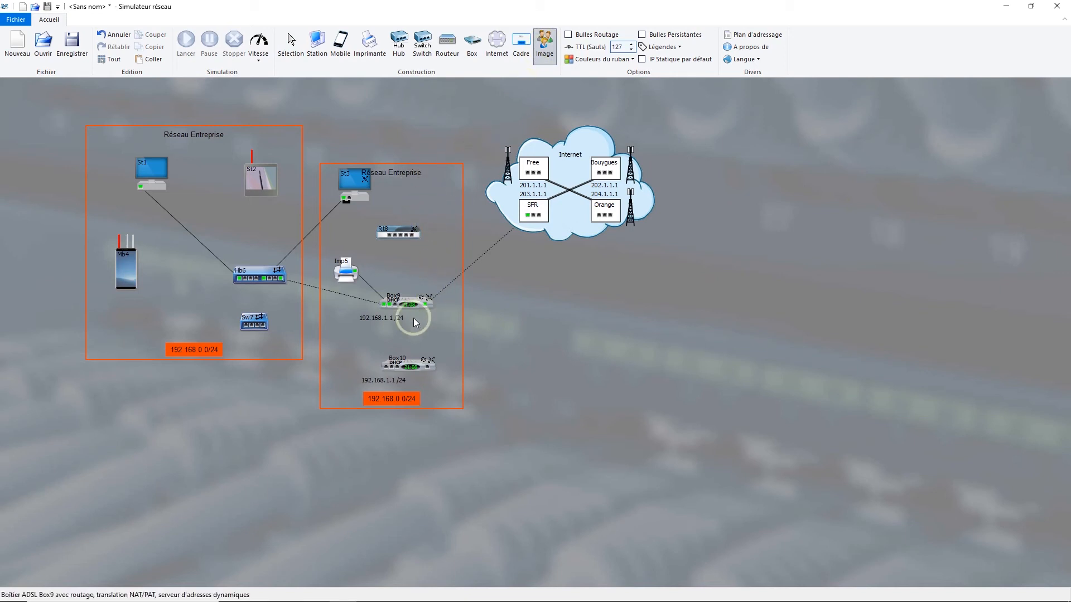
{"action": "left_click", "coordinate": [173, 161]}
{"action": "left_click", "coordinate": [192, 165]}
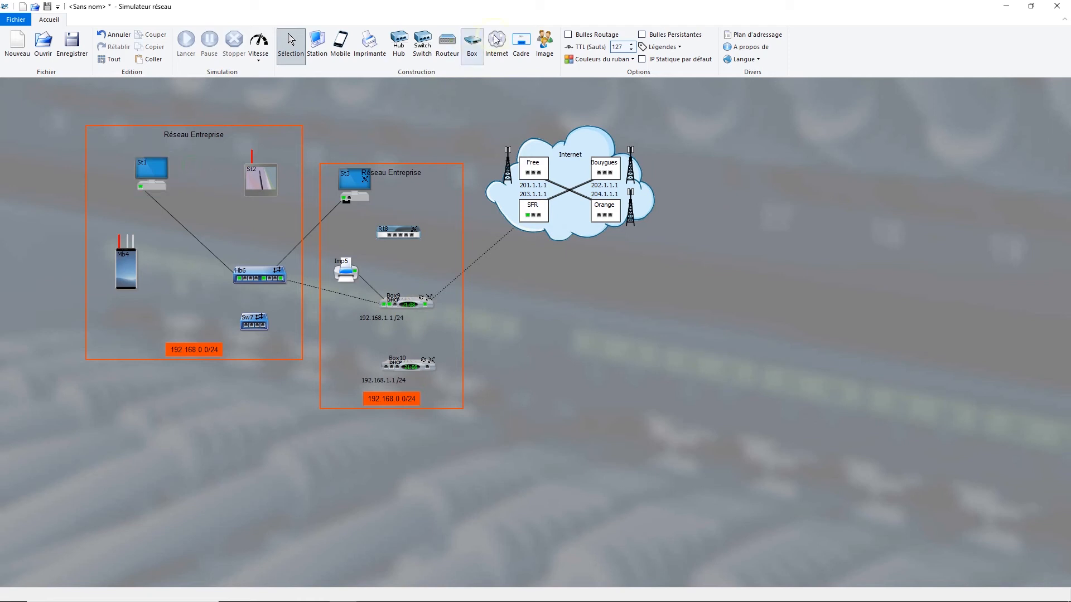
- Add an image beside station St1 using a woman's portrait from the simulator's Images folder
{"action": "left_click", "coordinate": [544, 43]}
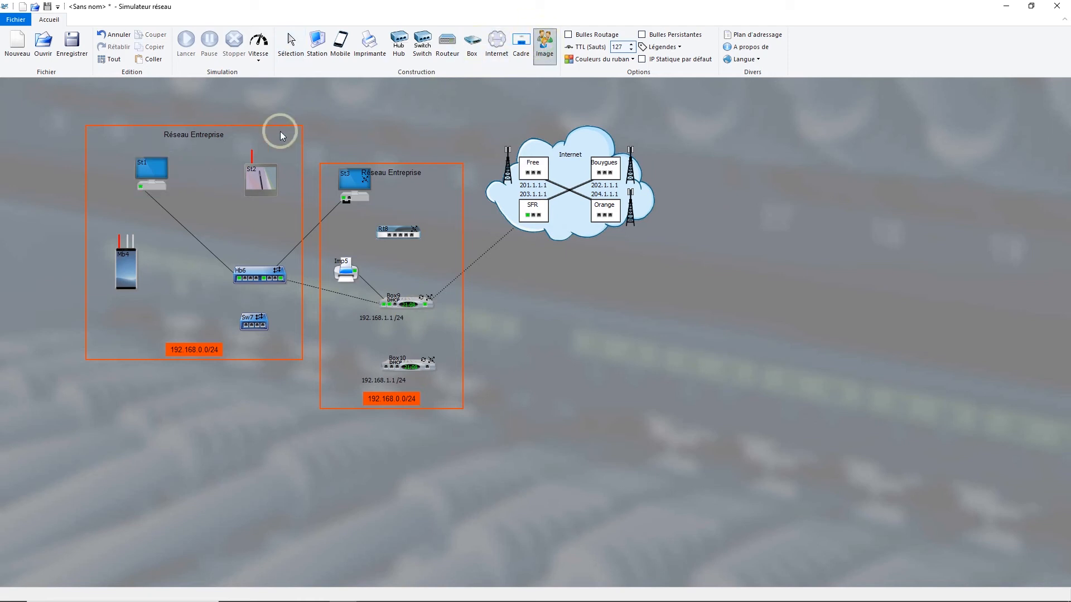
{"action": "left_click", "coordinate": [189, 167]}
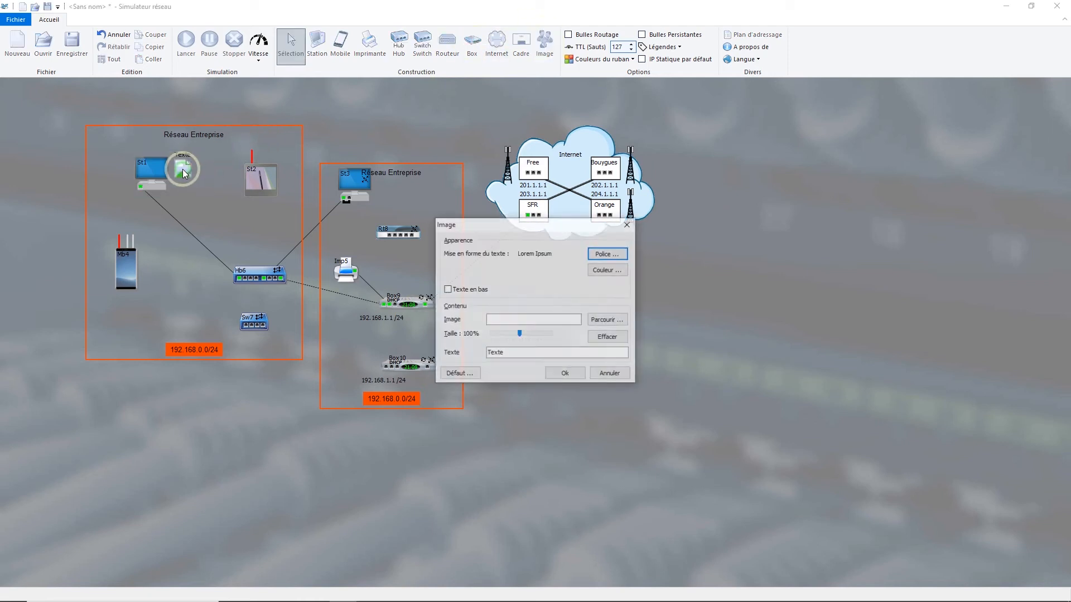
{"action": "left_click", "coordinate": [593, 320]}
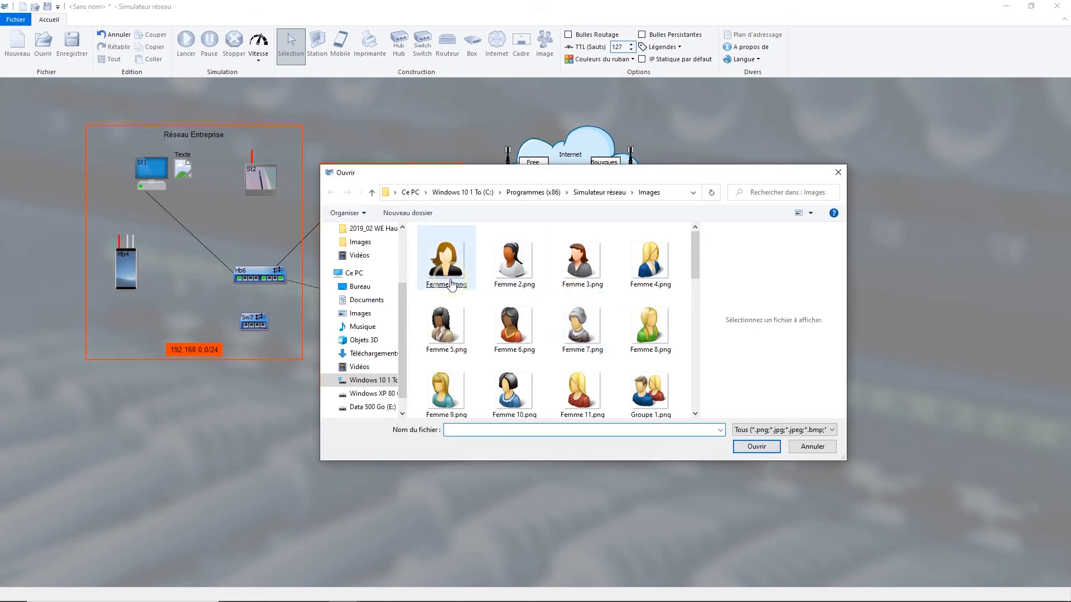
{"action": "double_click", "coordinate": [445, 277]}
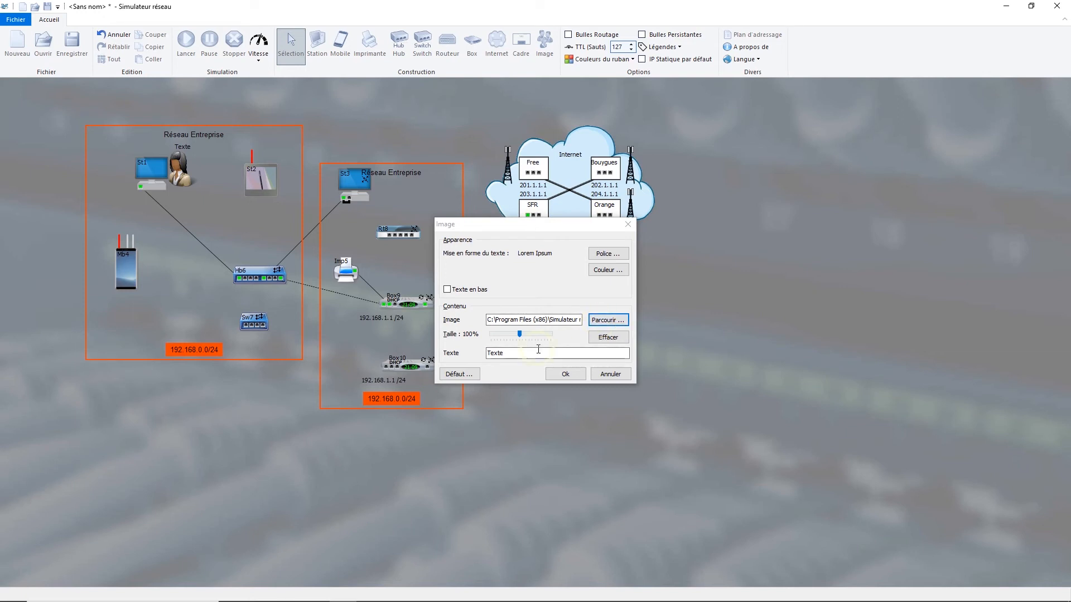
- Caption the portrait with the person's first name below the picture, and shift the image slightly away from St1
{"action": "left_click", "coordinate": [445, 353]}
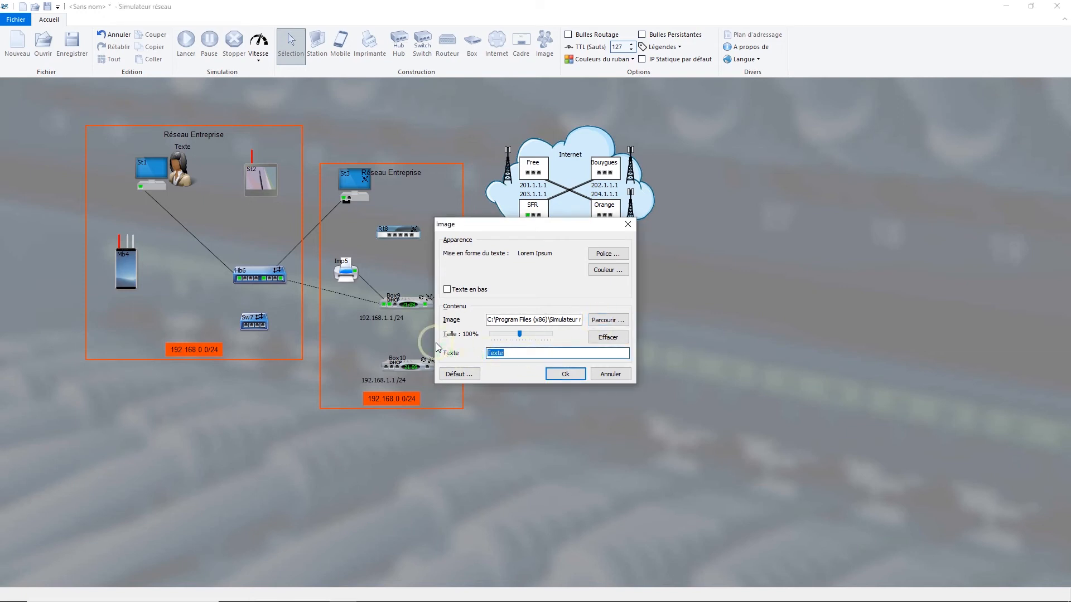
{"action": "type", "text": "Josiane"}
{"action": "left_click", "coordinate": [454, 291]}
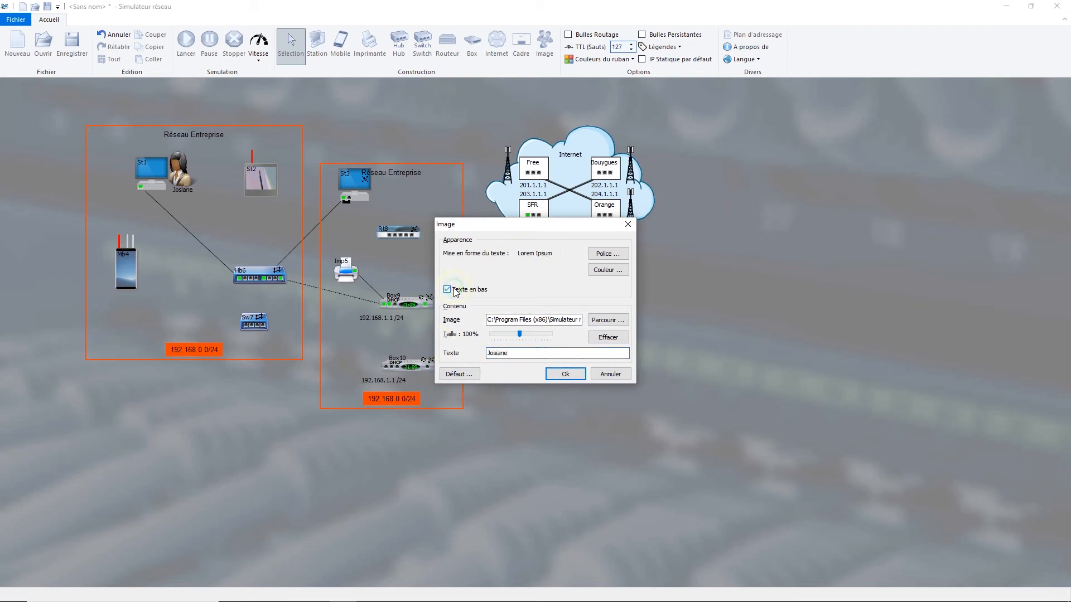
{"action": "left_click", "coordinate": [566, 375]}
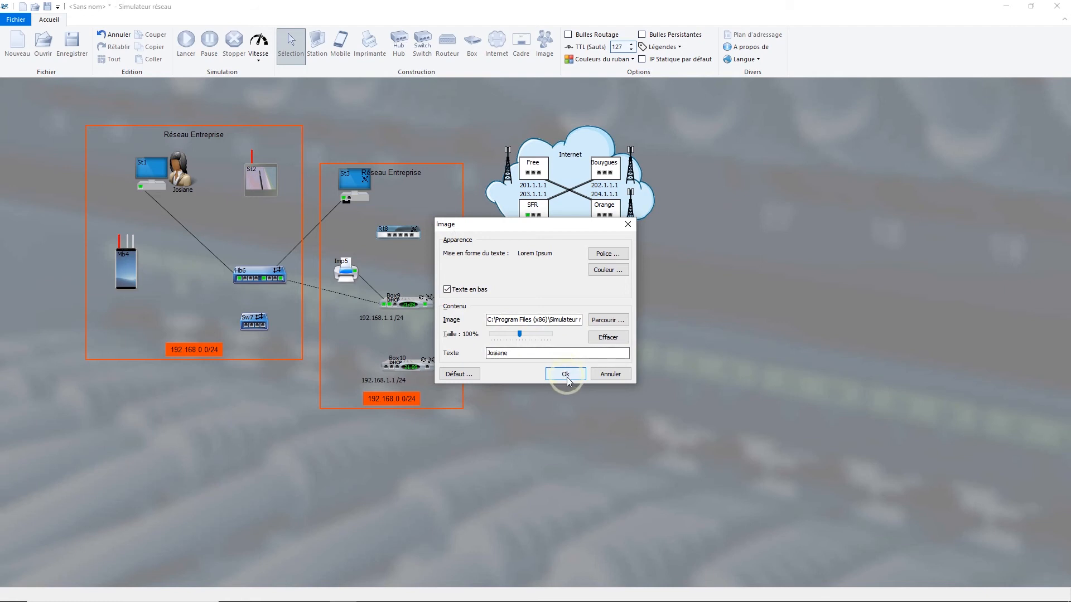
{"action": "left_click", "coordinate": [565, 374]}
{"action": "left_click_drag", "start_coordinate": [181, 180], "coordinate": [191, 185]}
{"action": "left_click", "coordinate": [216, 212]}
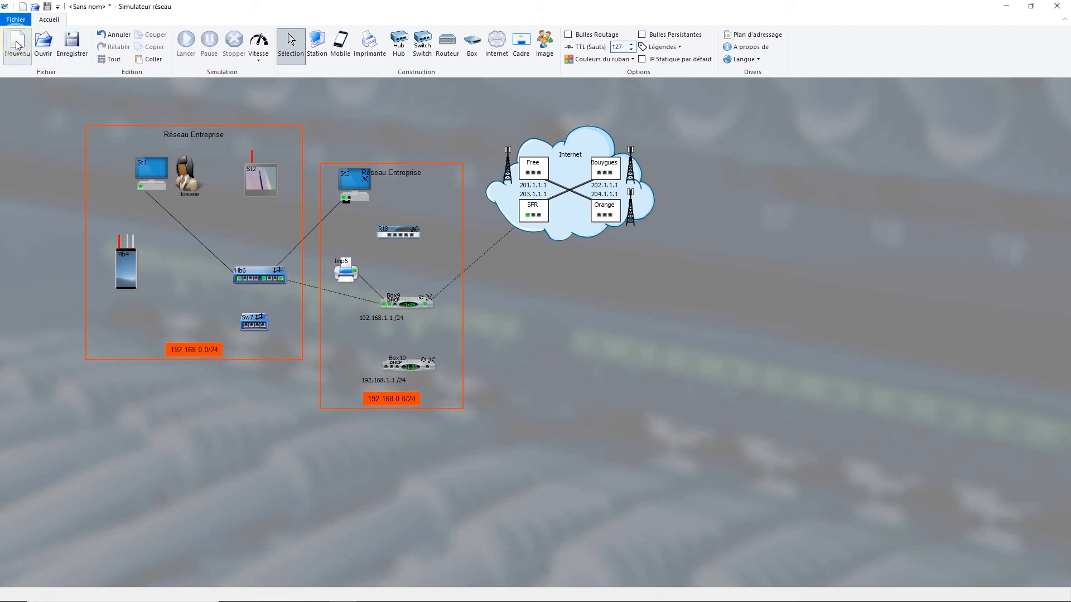
- Save the network diagram in the Documents folder under the name Schéma
{"action": "left_click", "coordinate": [77, 42]}
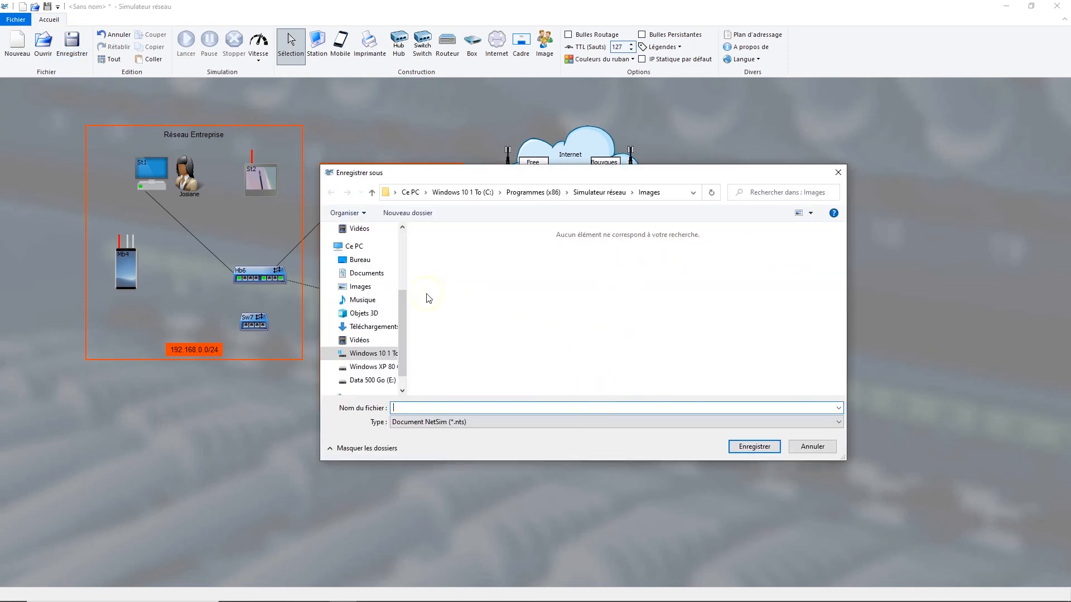
{"action": "left_click", "coordinate": [373, 273]}
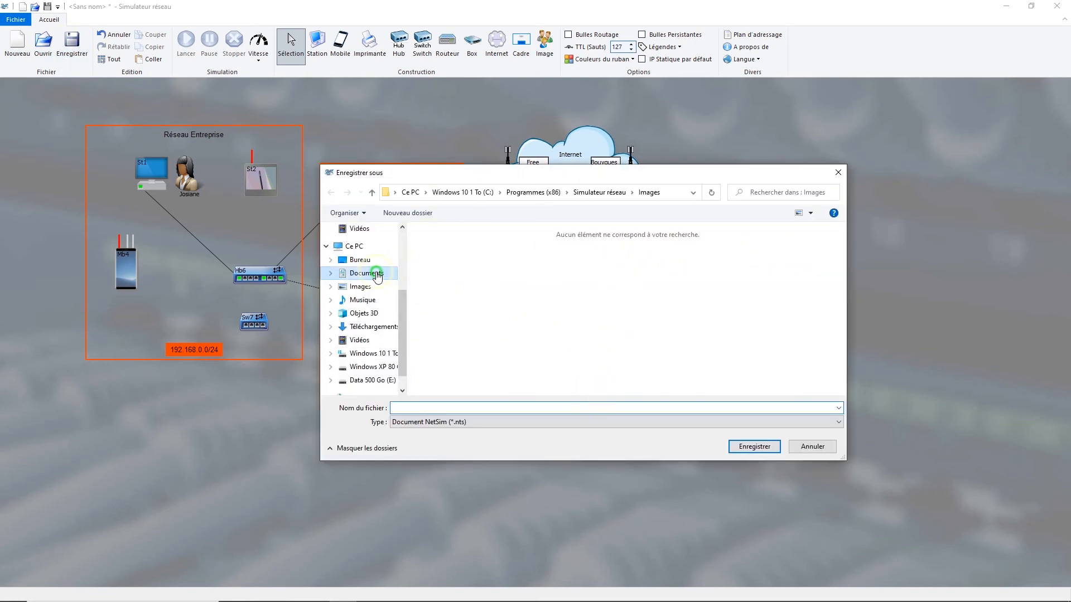
{"action": "left_click", "coordinate": [482, 408]}
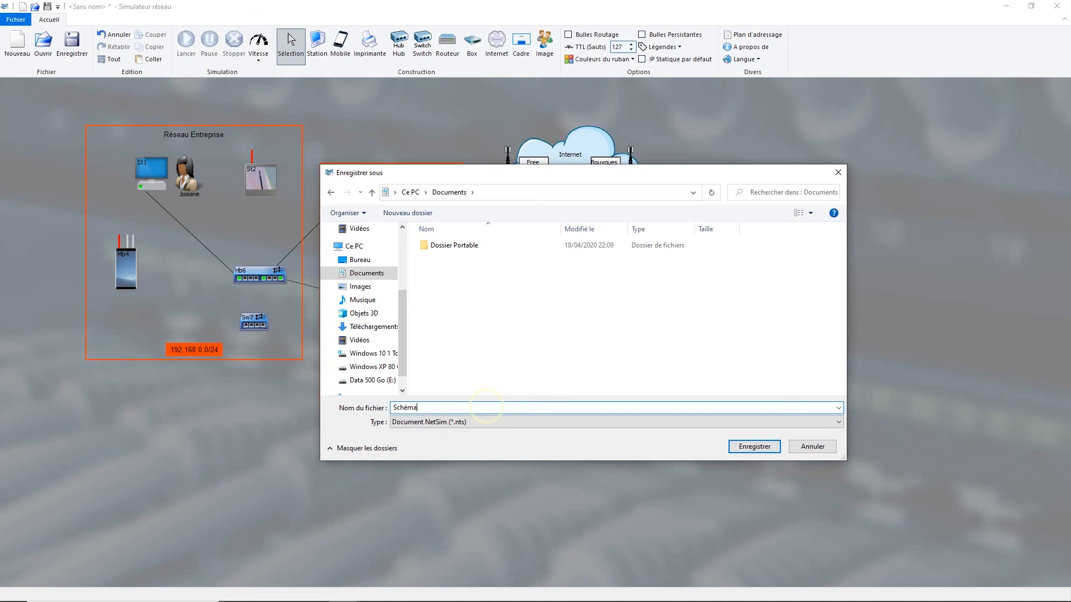
{"action": "key", "text": "Return"}
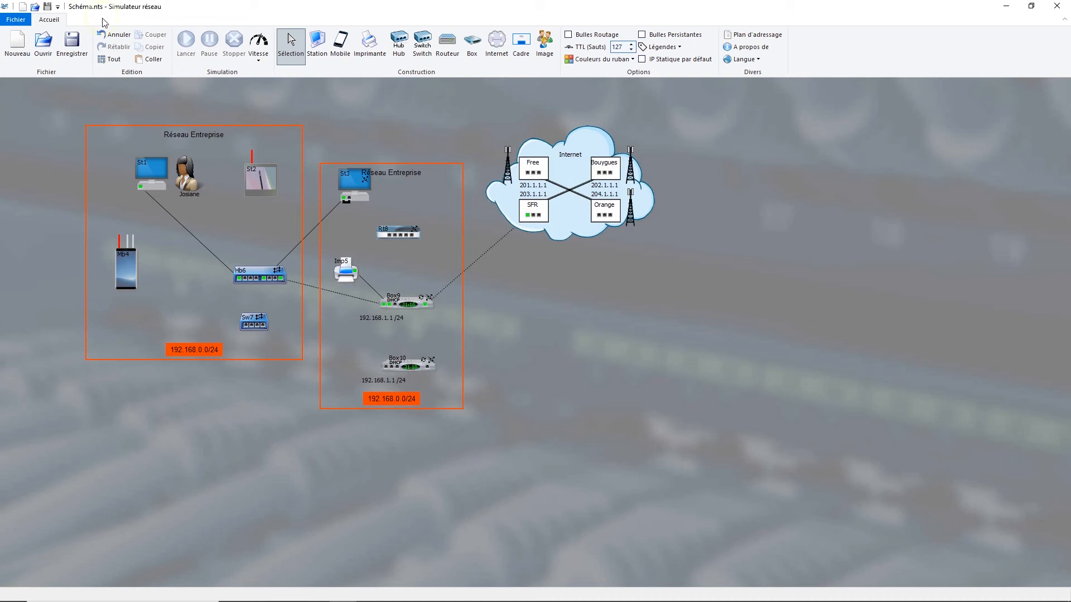
- Start a new empty document, then reopen the saved Schéma.nts diagram
{"action": "left_click", "coordinate": [13, 44]}
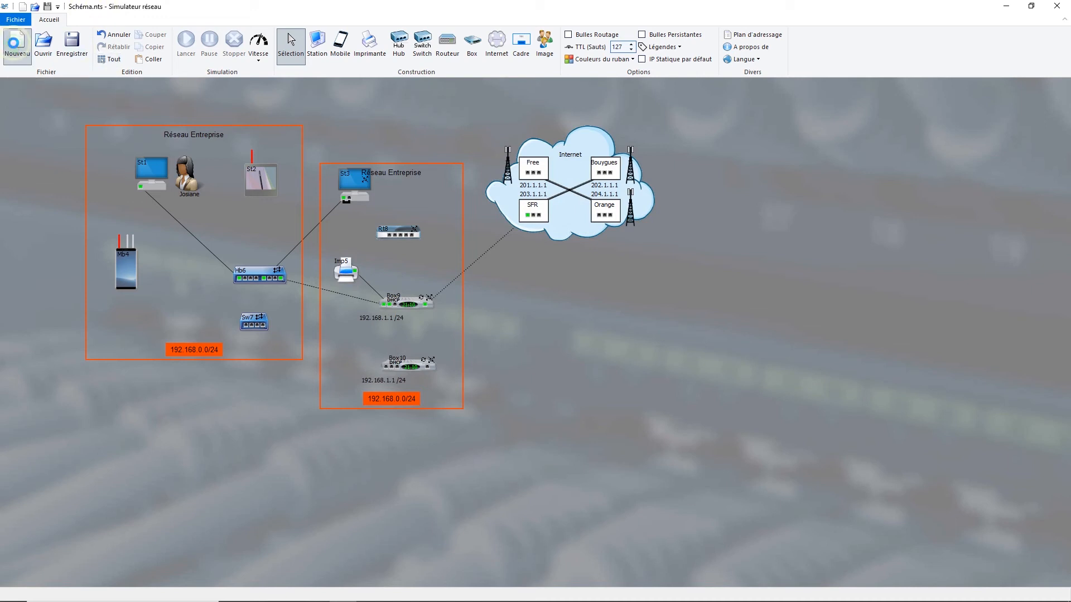
{"action": "left_click", "coordinate": [45, 50]}
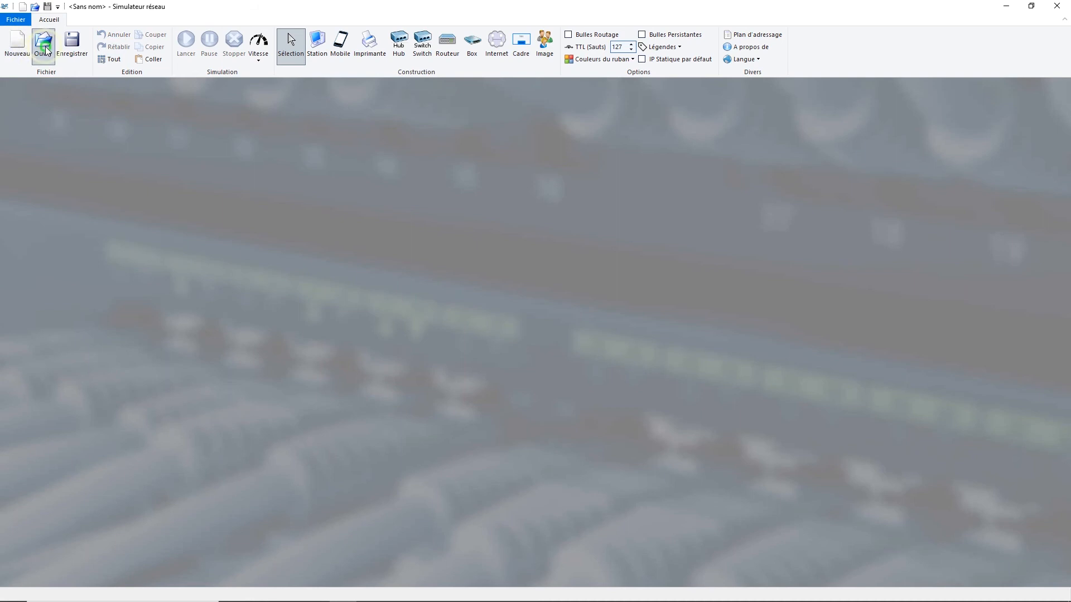
{"action": "double_click", "coordinate": [438, 257]}
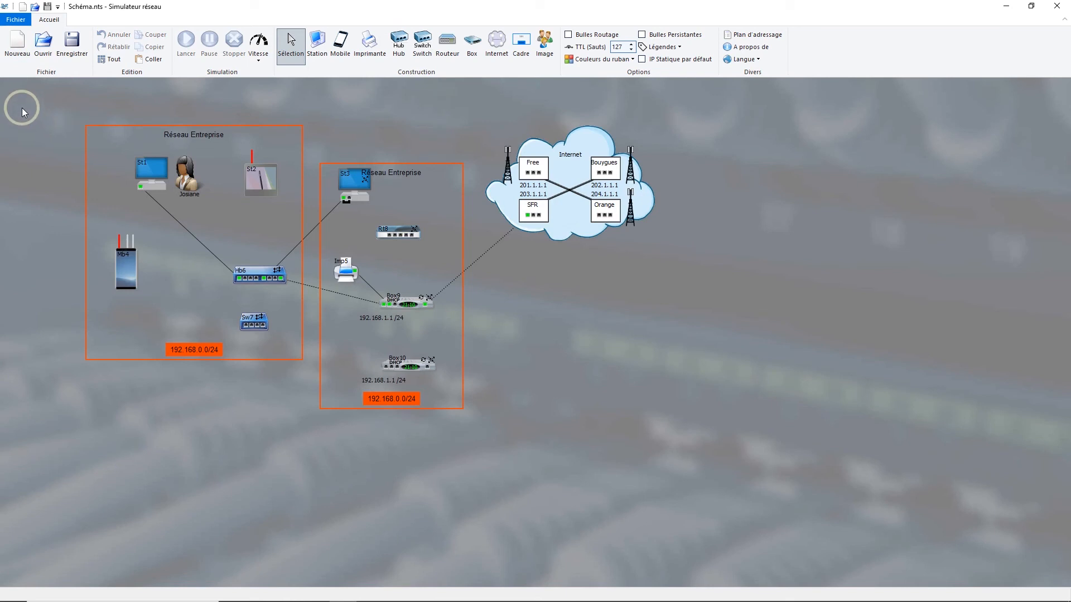
- Copy the entire network diagram and paste it into the blank document in Microsoft Word
{"action": "left_click_drag", "start_coordinate": [112, 144], "coordinate": [289, 226]}
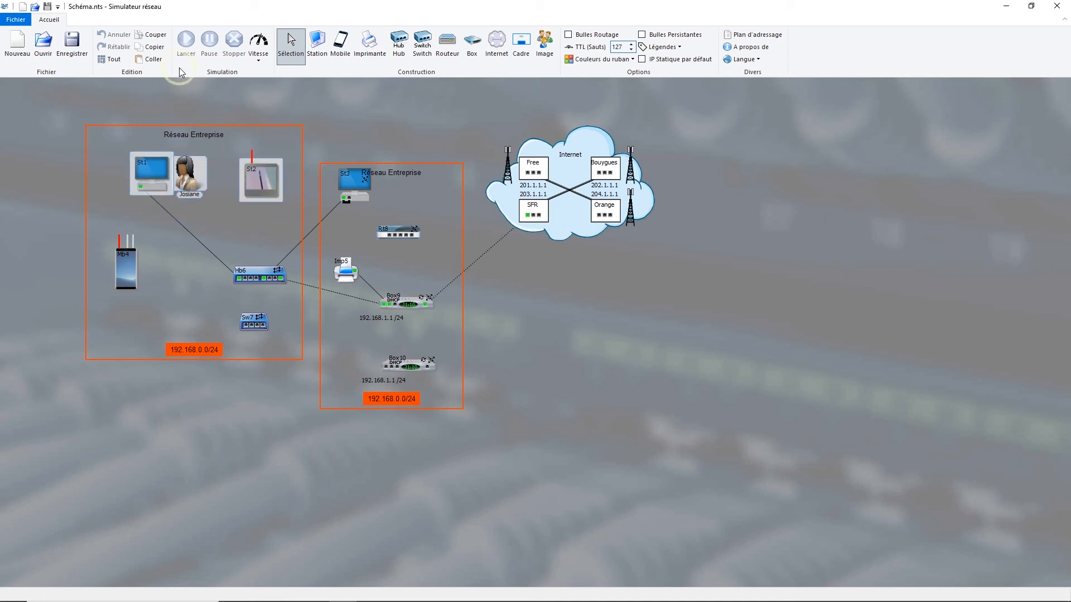
{"action": "left_click", "coordinate": [143, 48]}
{"action": "left_click", "coordinate": [111, 59]}
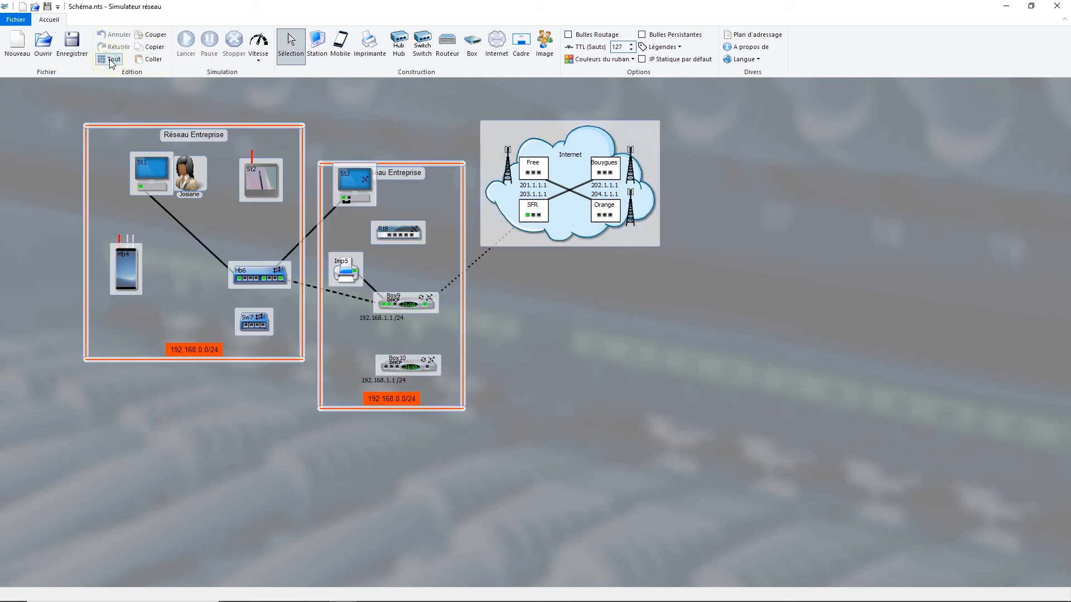
{"action": "left_click", "coordinate": [224, 84]}
{"action": "key", "text": "alt+Tab"}
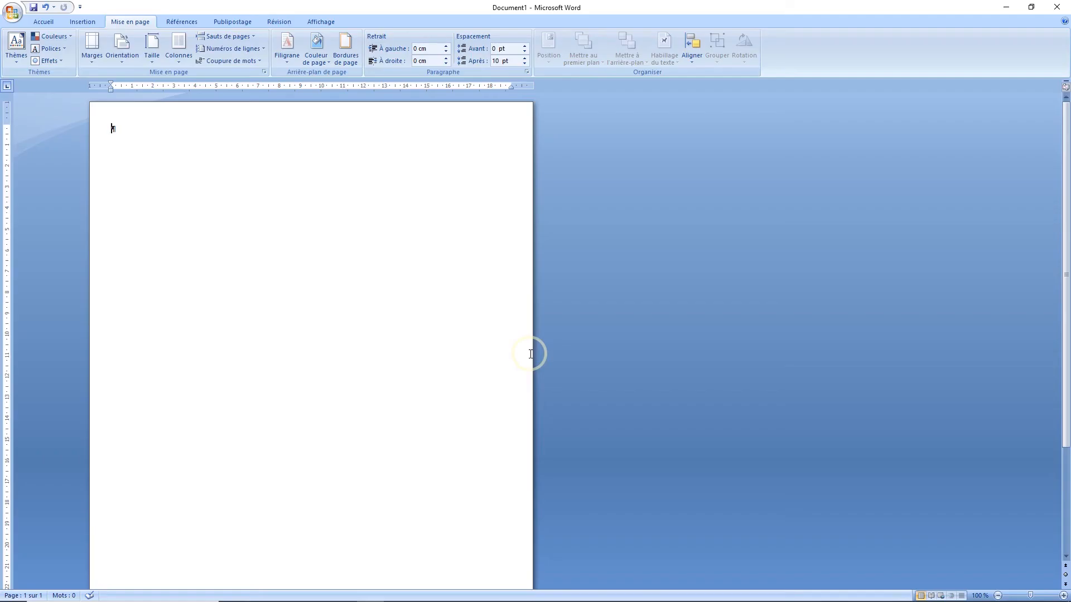
{"action": "key", "text": "ctrl+v"}
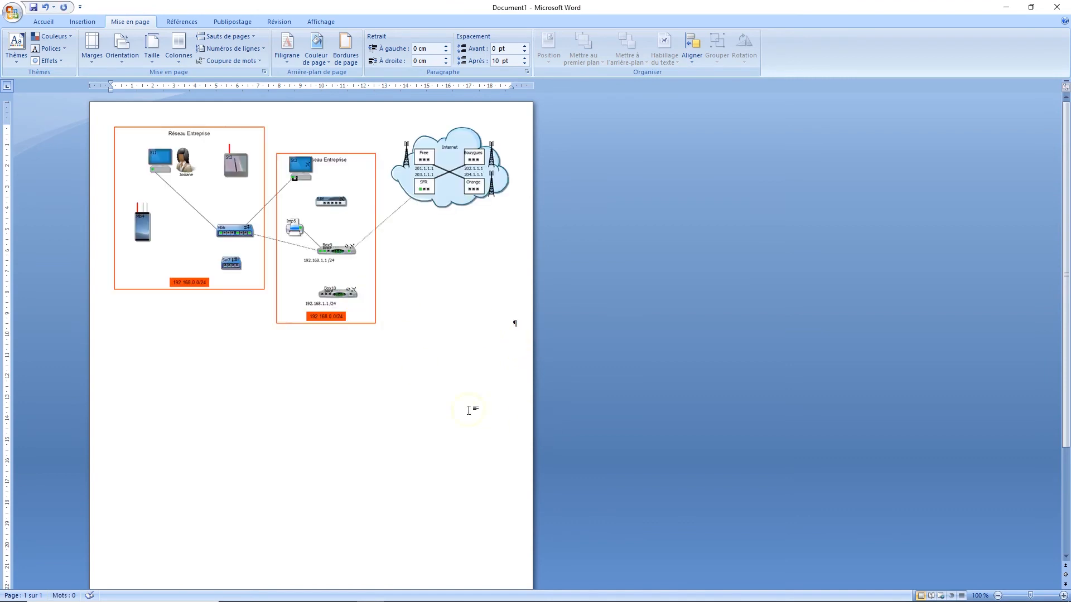
- Close the Word document without saving, return to the network simulator and deselect all components
{"action": "left_click", "coordinate": [369, 244]}
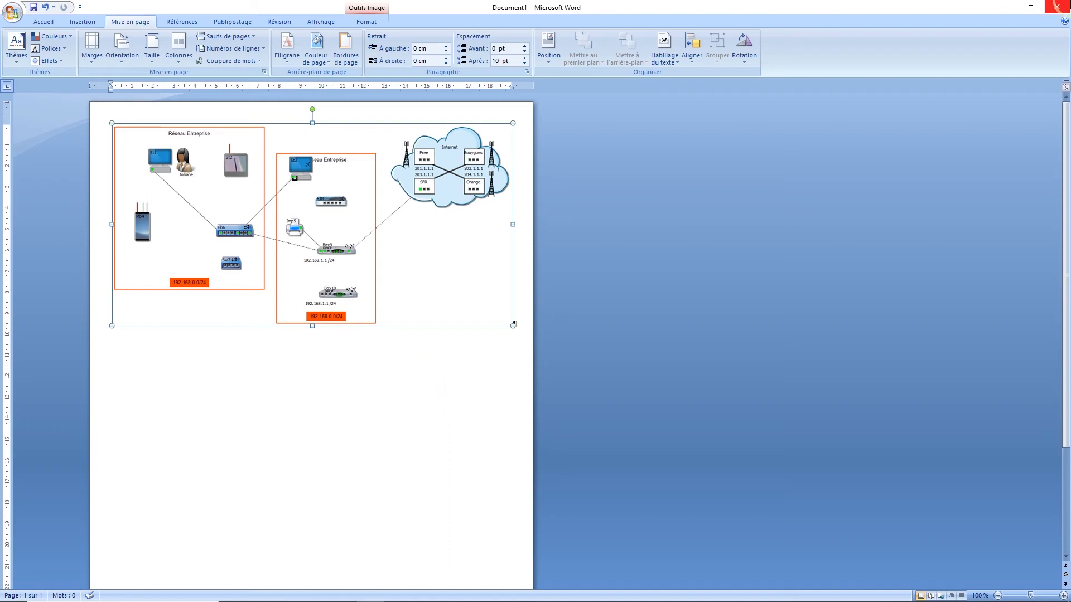
{"action": "left_click", "coordinate": [1057, 7]}
{"action": "left_click", "coordinate": [546, 336]}
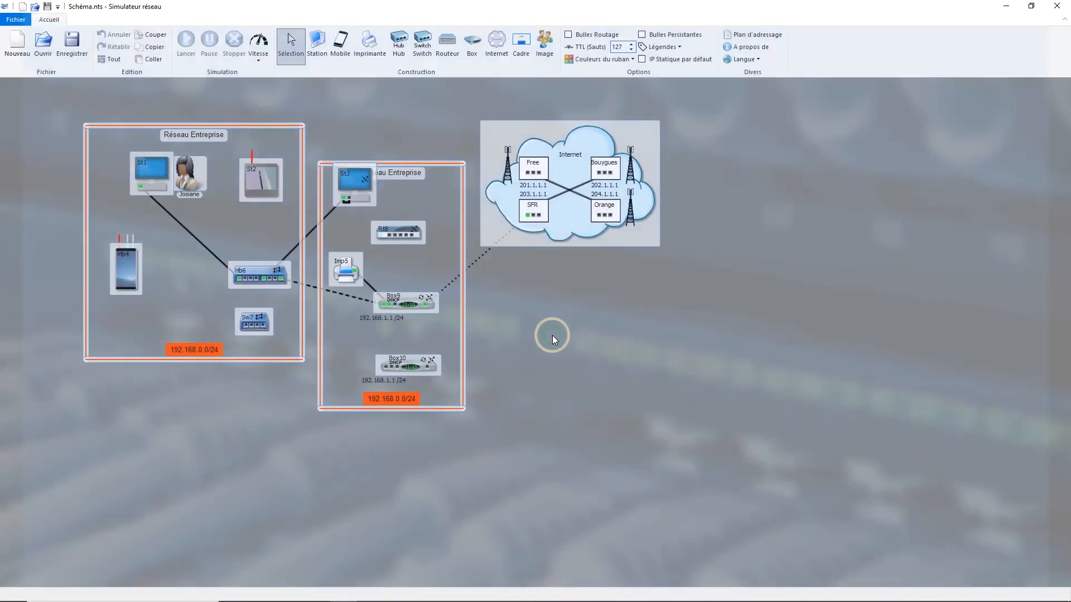
{"action": "left_click", "coordinate": [583, 347]}
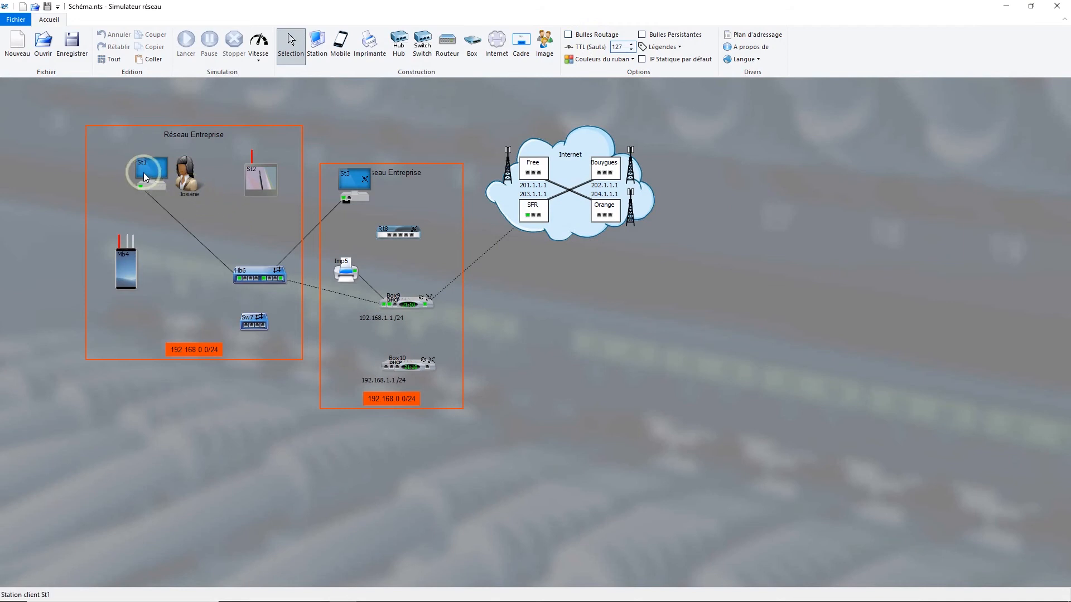
- Remove the unconnected second network card from station St3
{"action": "right_click", "coordinate": [353, 182]}
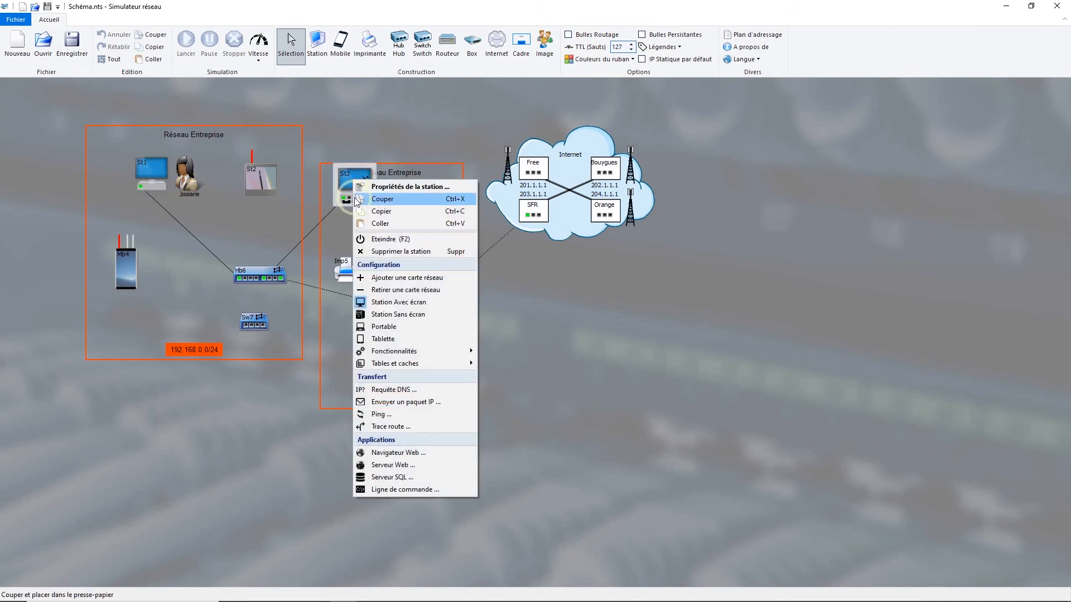
{"action": "left_click", "coordinate": [349, 205]}
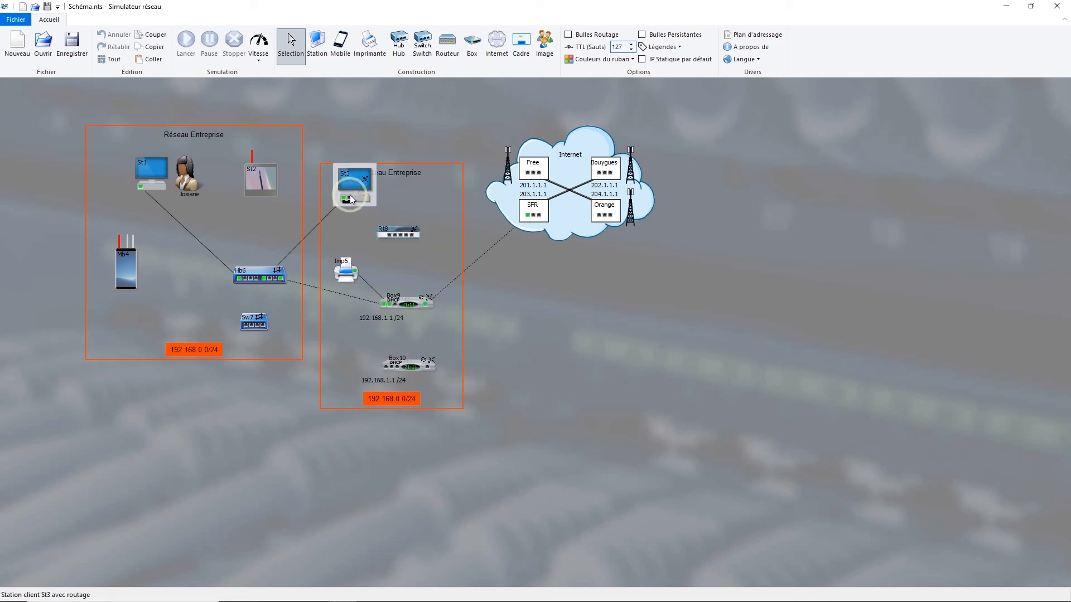
{"action": "right_click", "coordinate": [349, 202]}
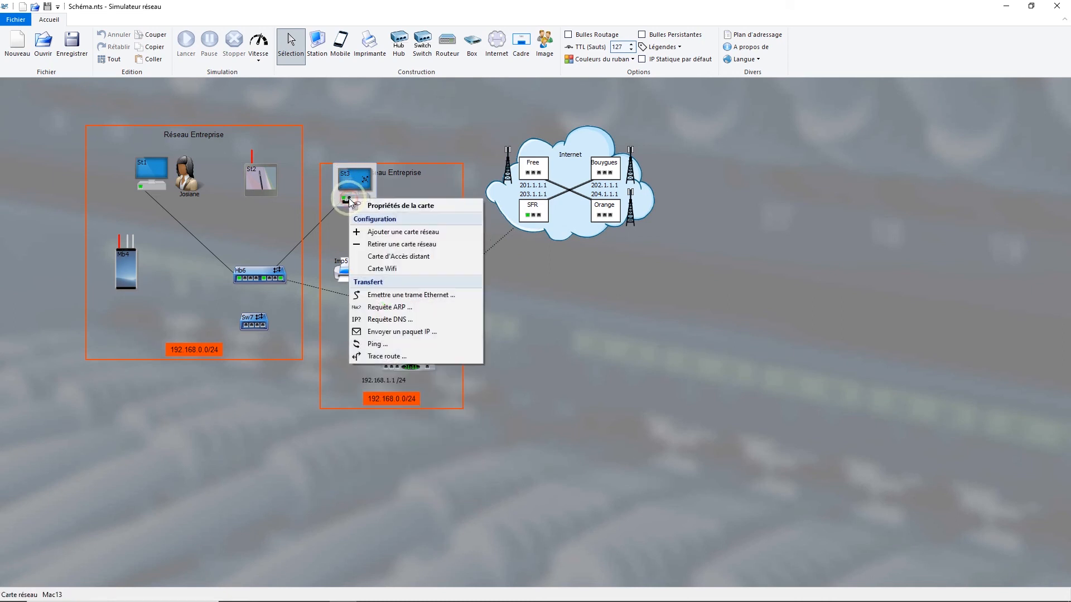
{"action": "left_click", "coordinate": [383, 245]}
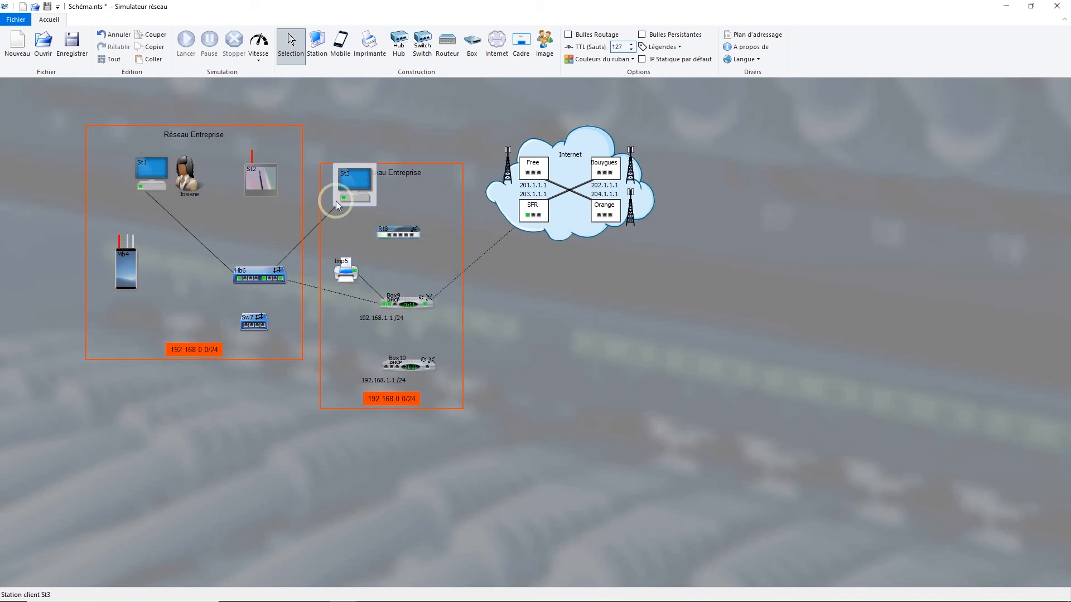
- Send a unicast Ethernet frame from St1 (Mac1) to St3 (Mac3) with the content Hello !
{"action": "right_click", "coordinate": [147, 177]}
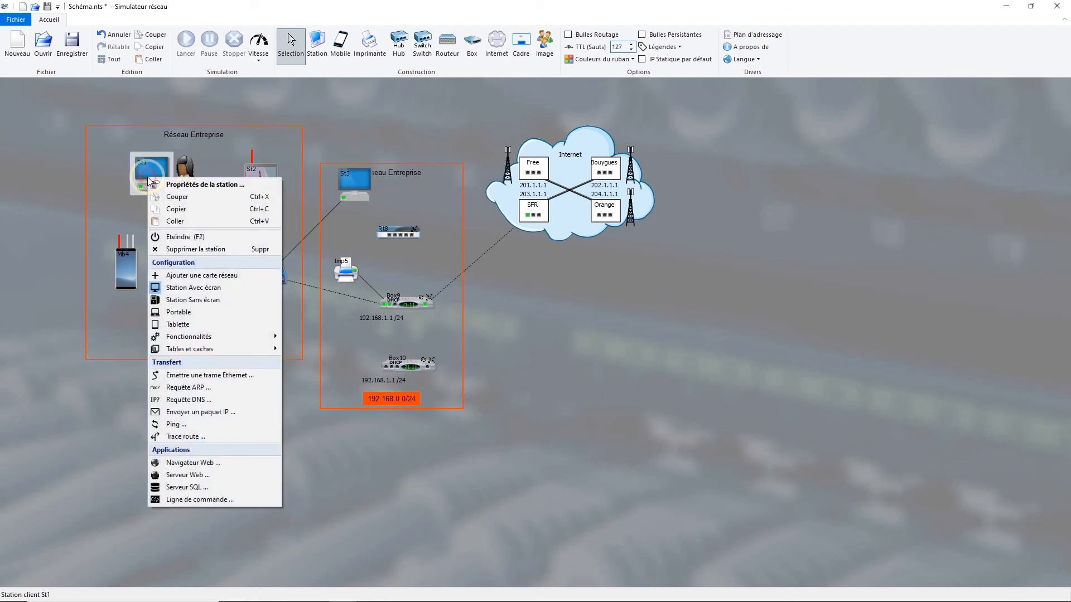
{"action": "left_click", "coordinate": [229, 376]}
{"action": "left_click", "coordinate": [347, 189]}
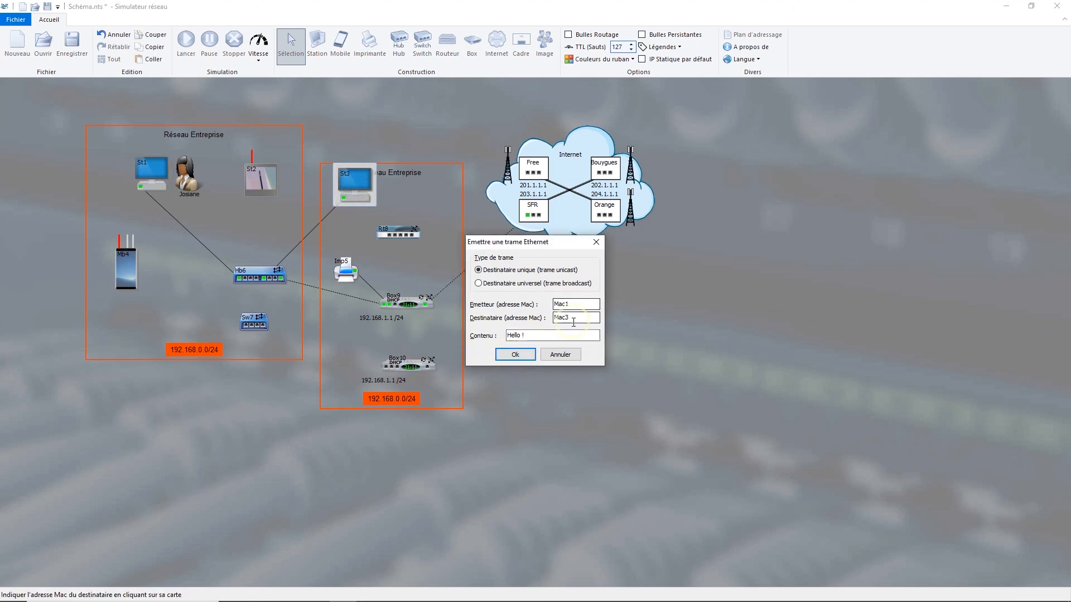
{"action": "left_click_drag", "start_coordinate": [531, 336], "coordinate": [478, 337]}
{"action": "left_click", "coordinate": [516, 355]}
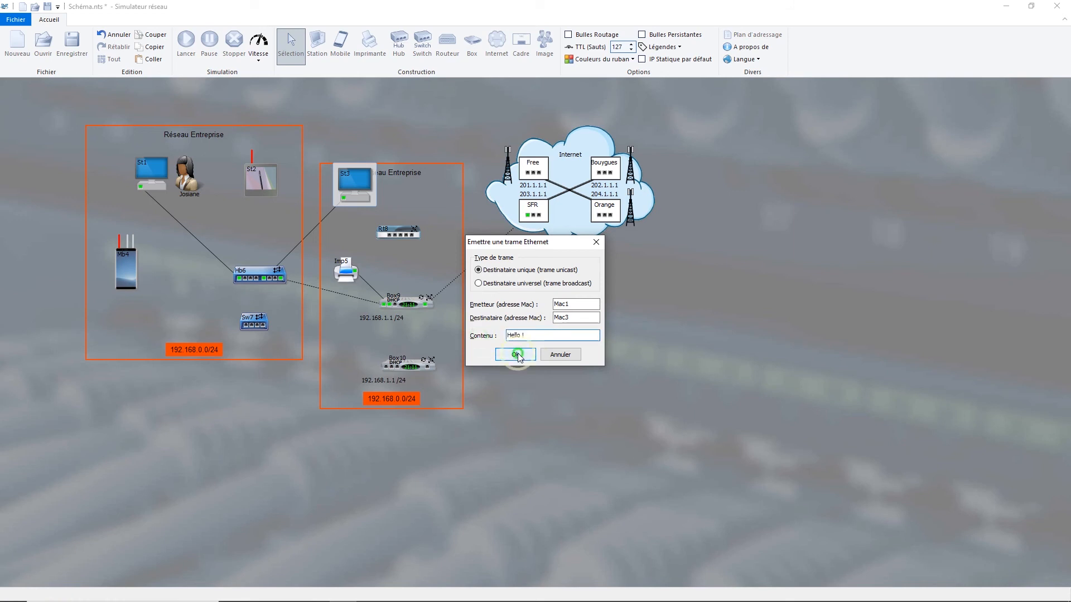